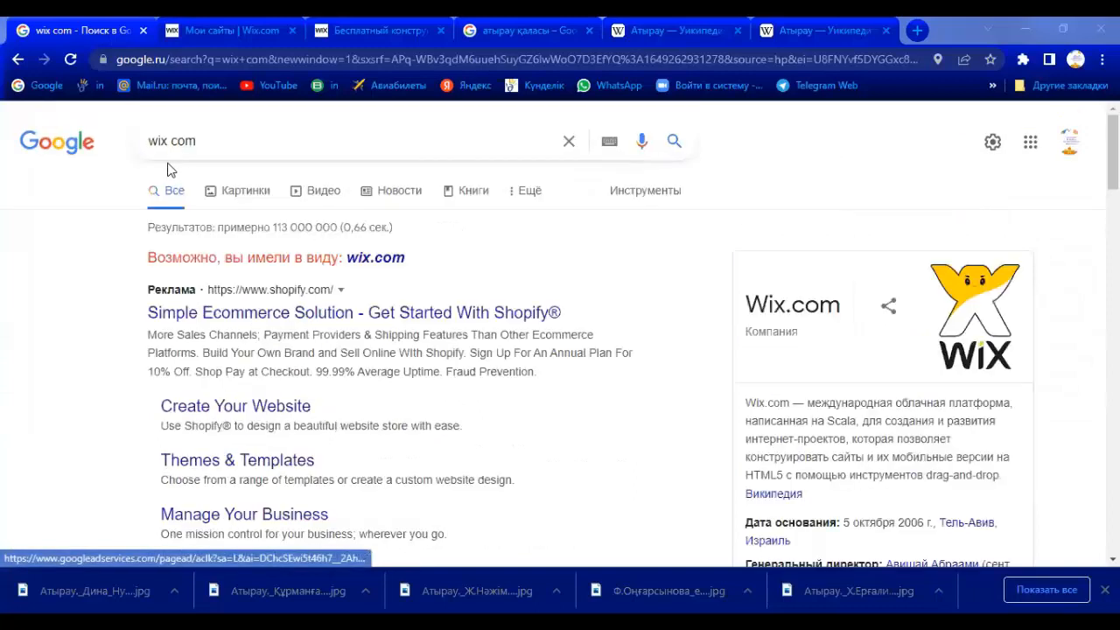
Step: Examine the Google search results for "wix com" to locate the Wix website entries
scroll(188, 183, "down", 3)
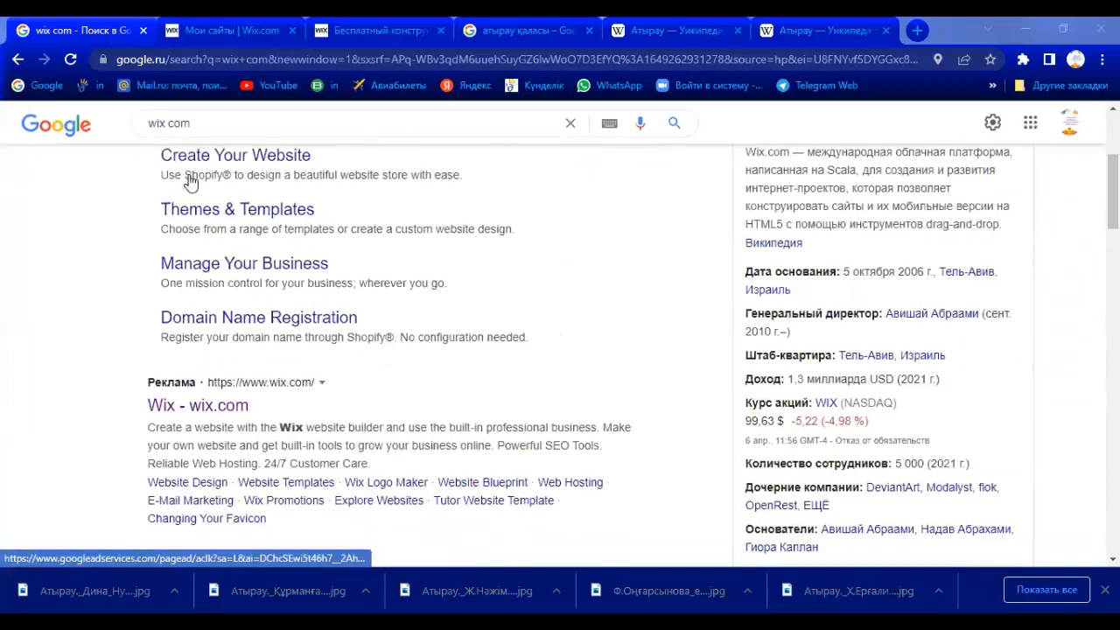
scroll(190, 181, "down", 2)
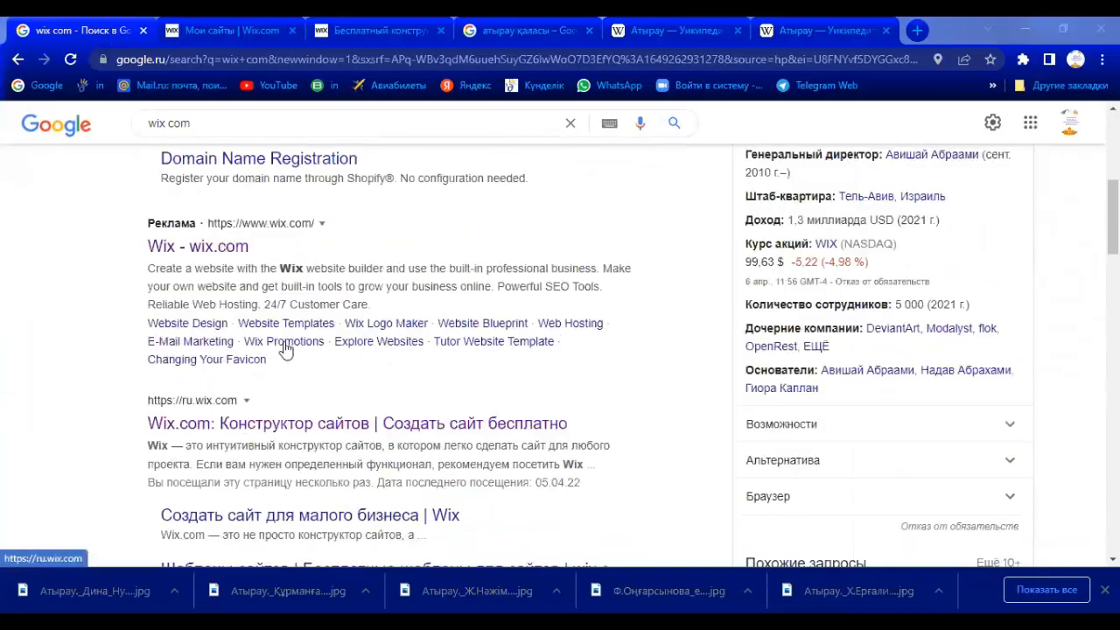
scroll(289, 352, "up", 4)
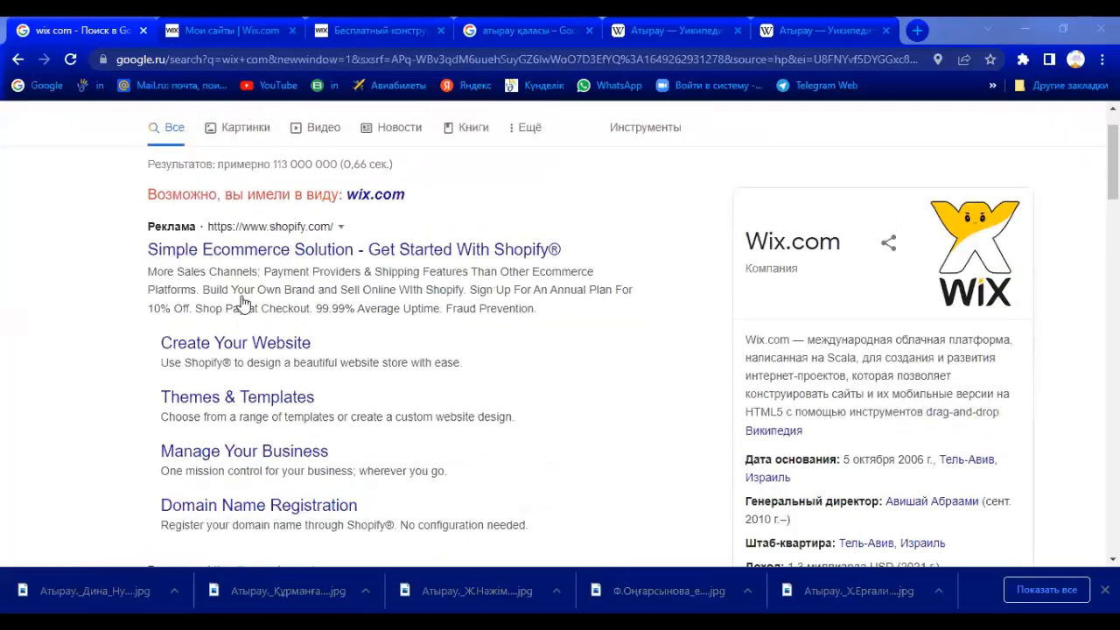
scroll(235, 231, "up", 1)
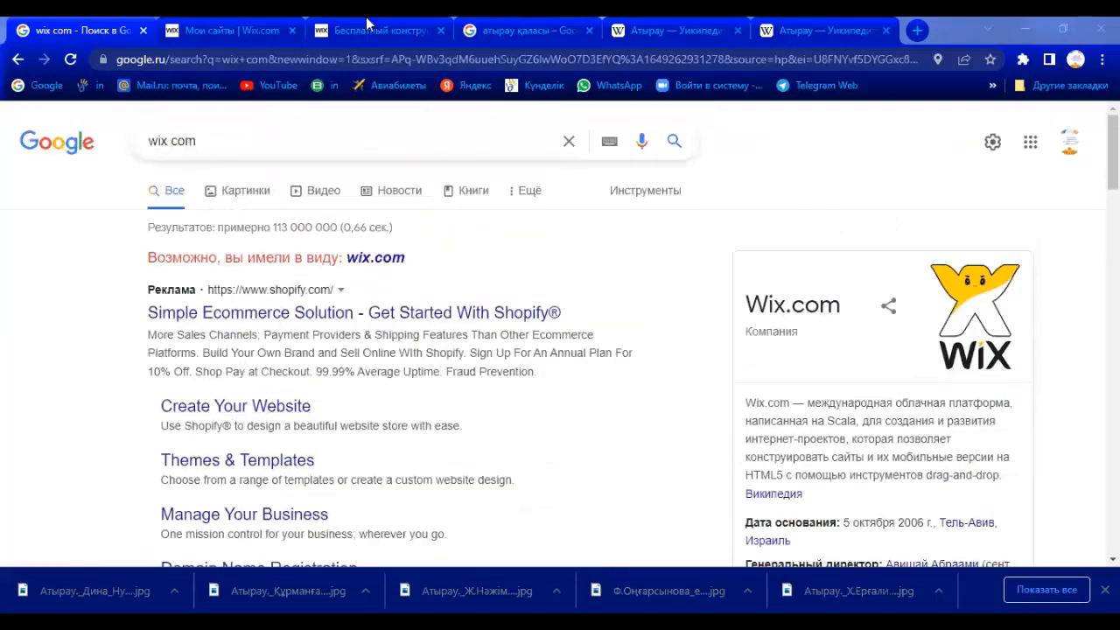
scroll(233, 385, "down", 2)
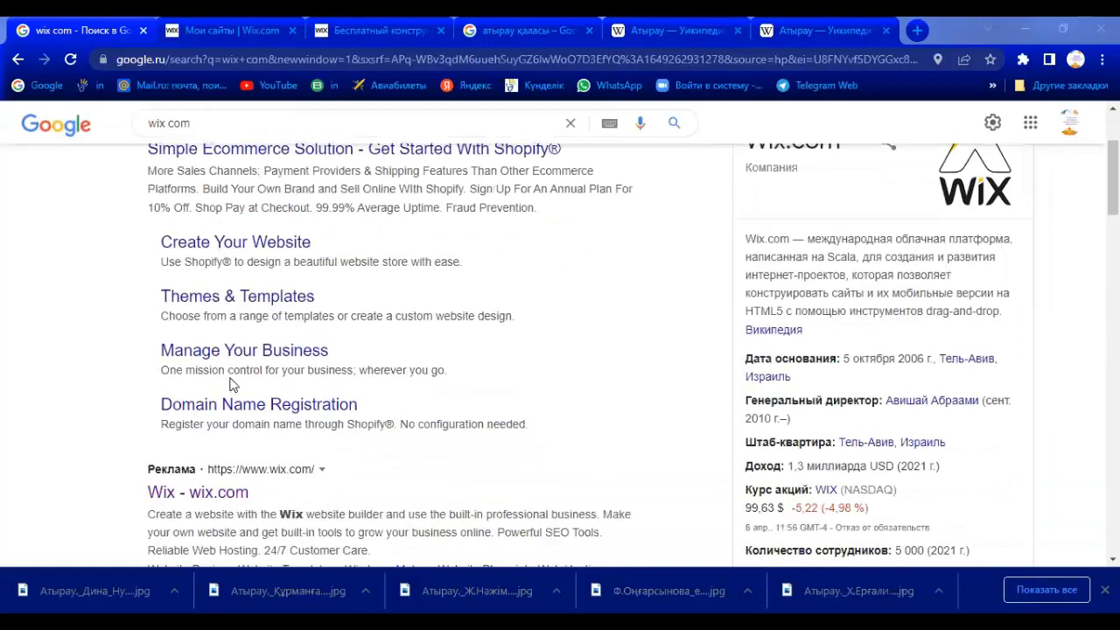
scroll(232, 385, "down", 1)
scroll(232, 385, "down", 3)
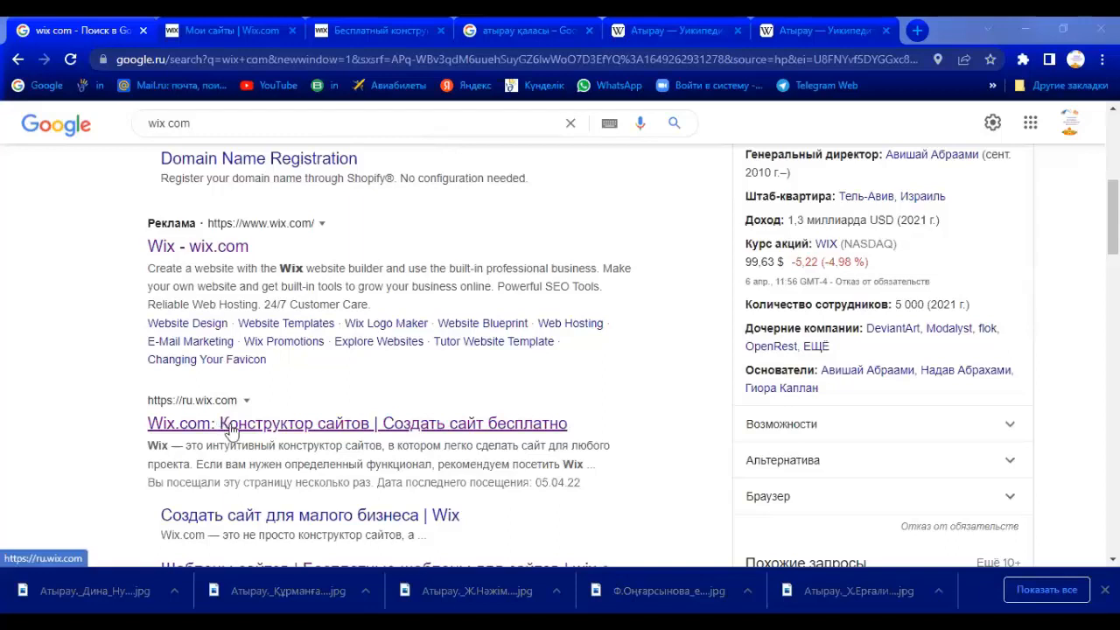
scroll(229, 428, "up", 5)
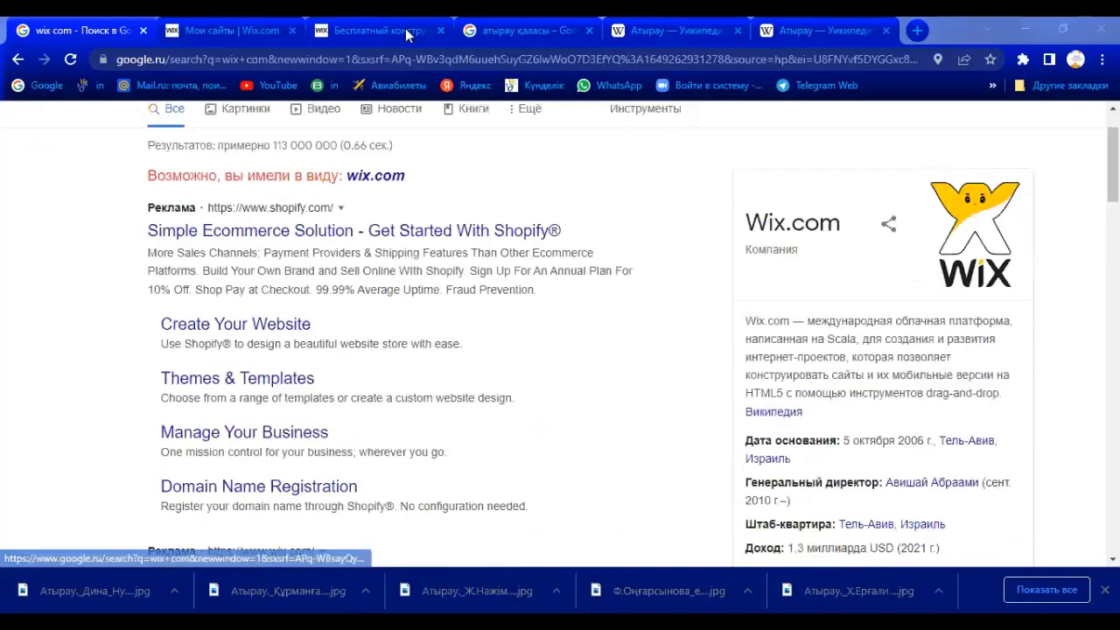
Step: Switch to the open Wix site creation page and choose to build the site in the editor from a template
left_click(405, 28)
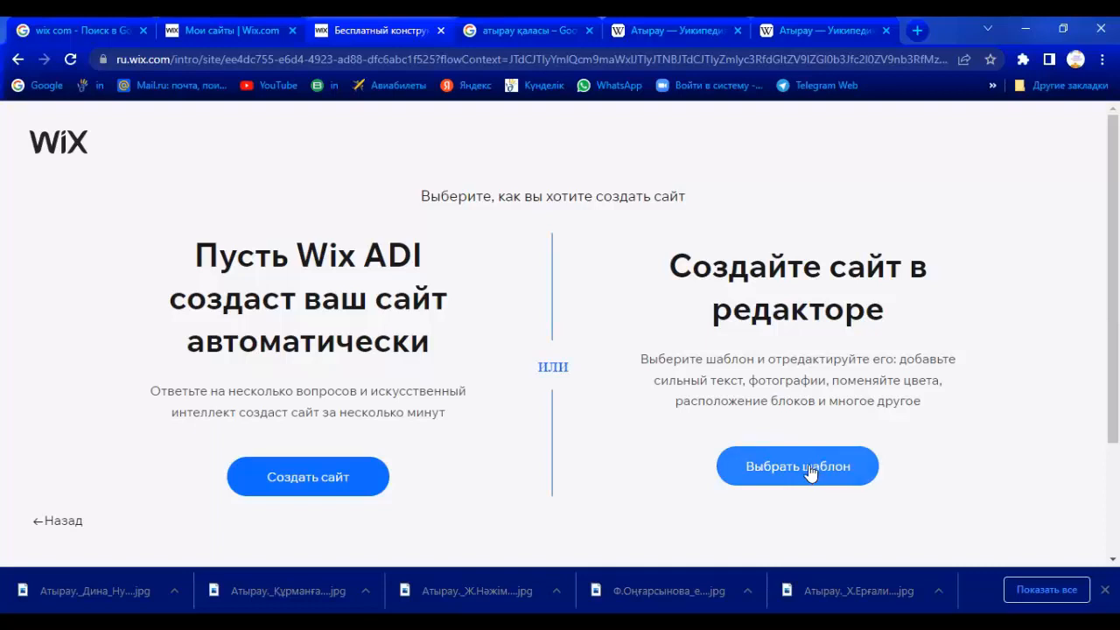
scroll(849, 300, "down", 2)
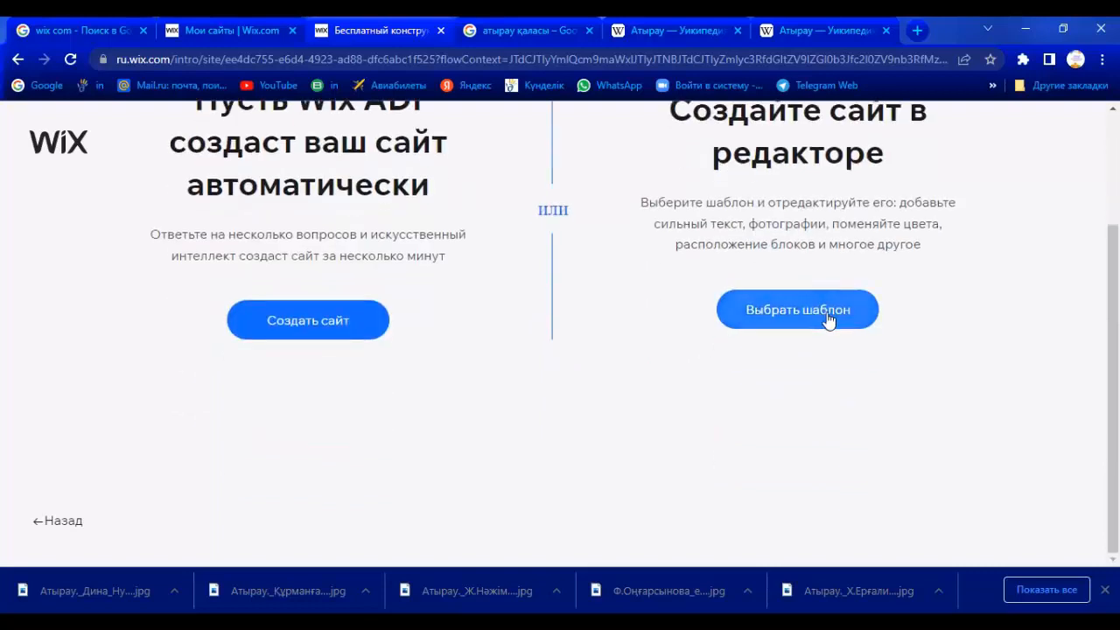
scroll(827, 320, "up", 2)
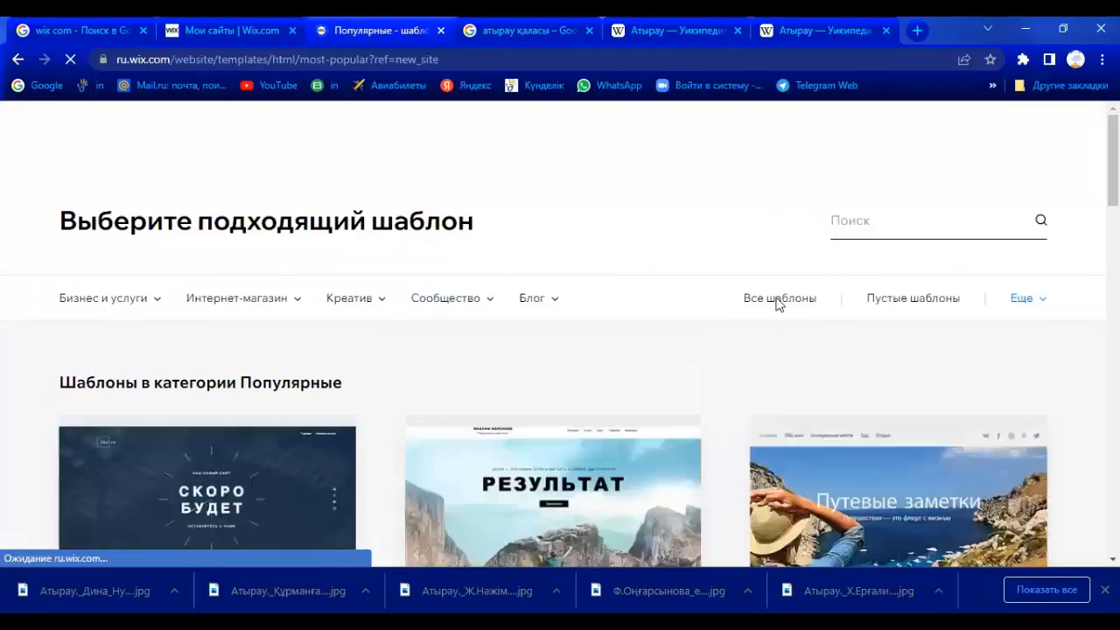
Step: Look over the website templates in the Популярные category
scroll(617, 282, "down", 6)
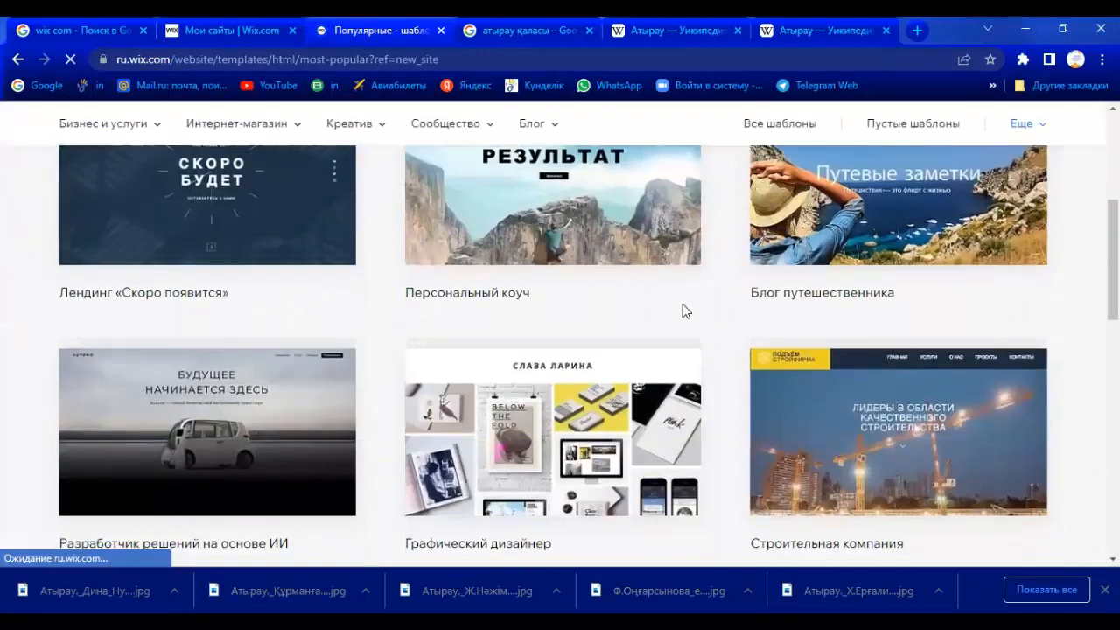
scroll(684, 310, "down", 5)
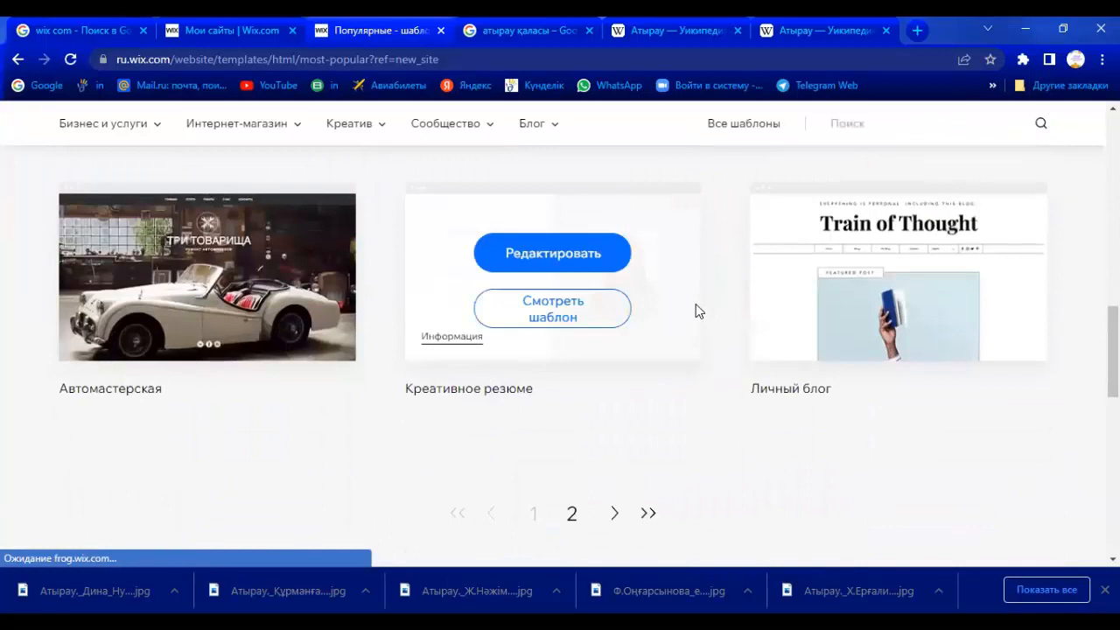
scroll(695, 304, "up", 12)
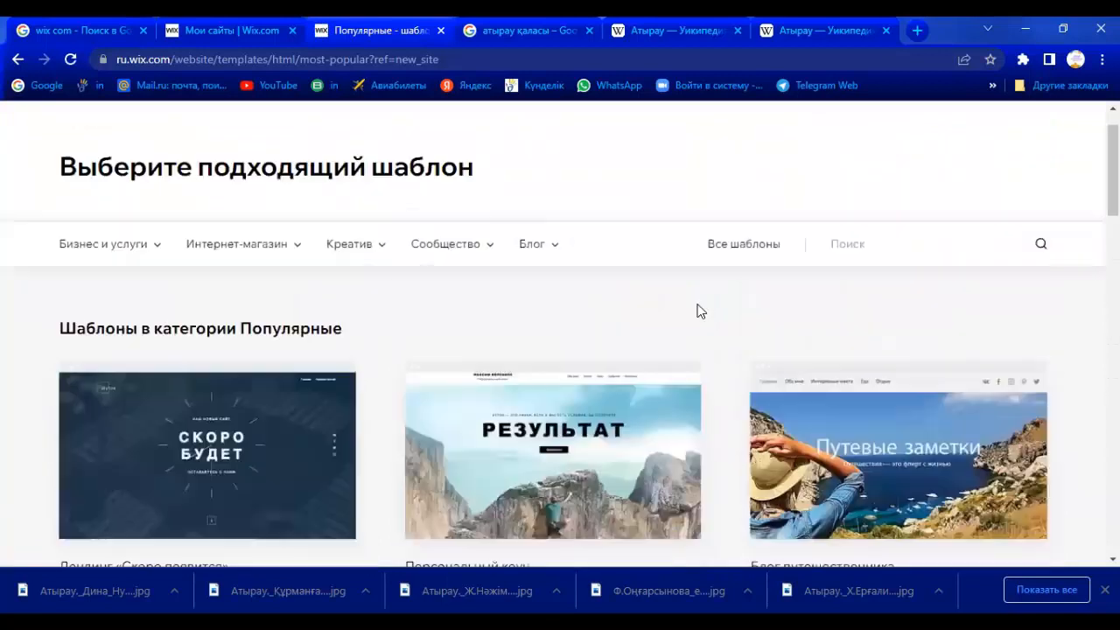
Step: Search the template catalogue for "образование"
left_click(873, 223)
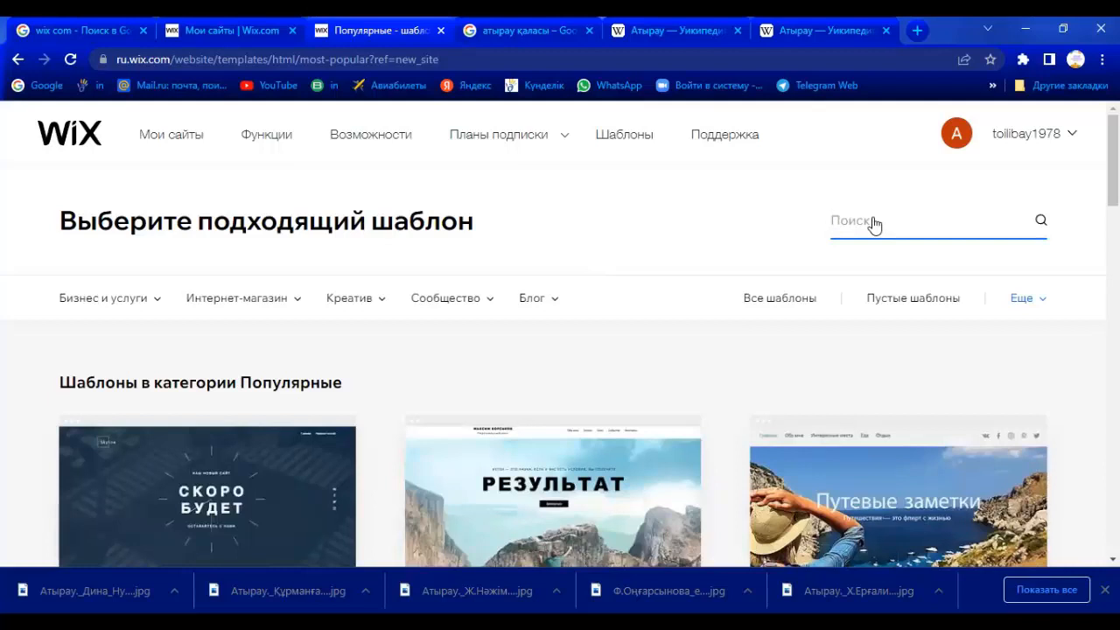
type("j")
key("BackSpace")
type("o")
type("б")
key("Return")
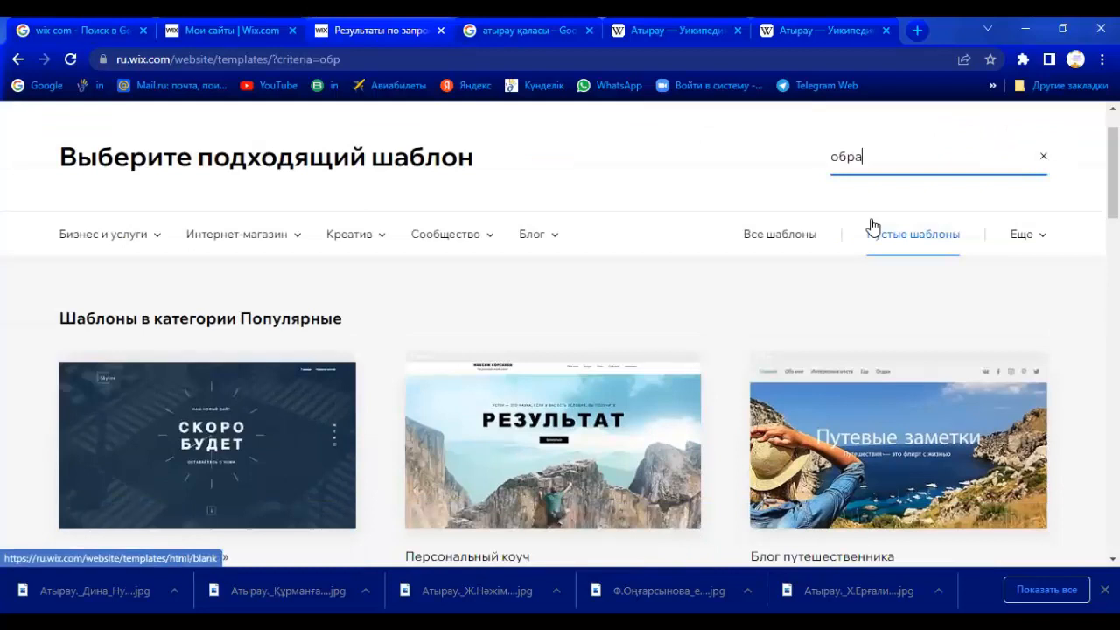
type("разование")
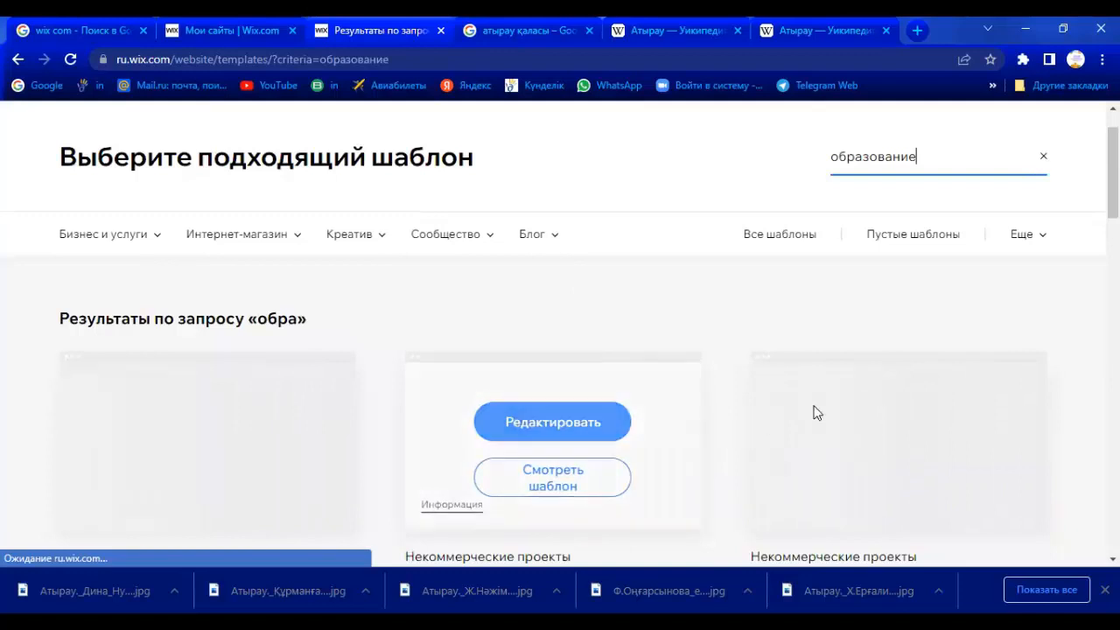
Step: Look through the education template results and open a preview of the Classroom template
scroll(831, 407, "down", 2)
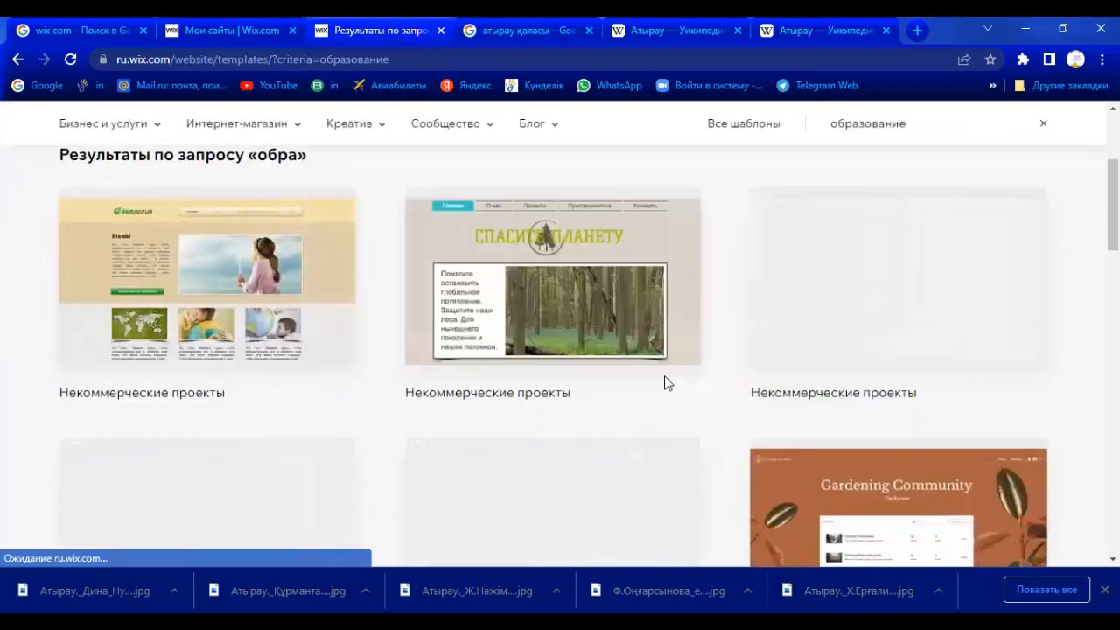
scroll(664, 375, "down", 3)
scroll(664, 378, "down", 4)
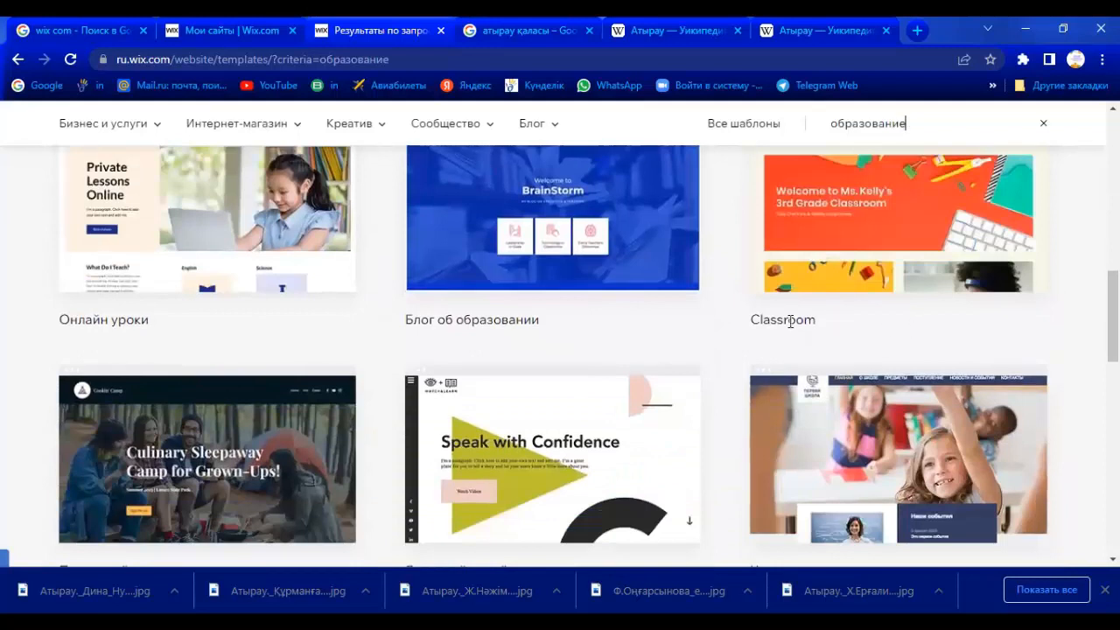
scroll(335, 263, "down", 3)
scroll(661, 417, "up", 1)
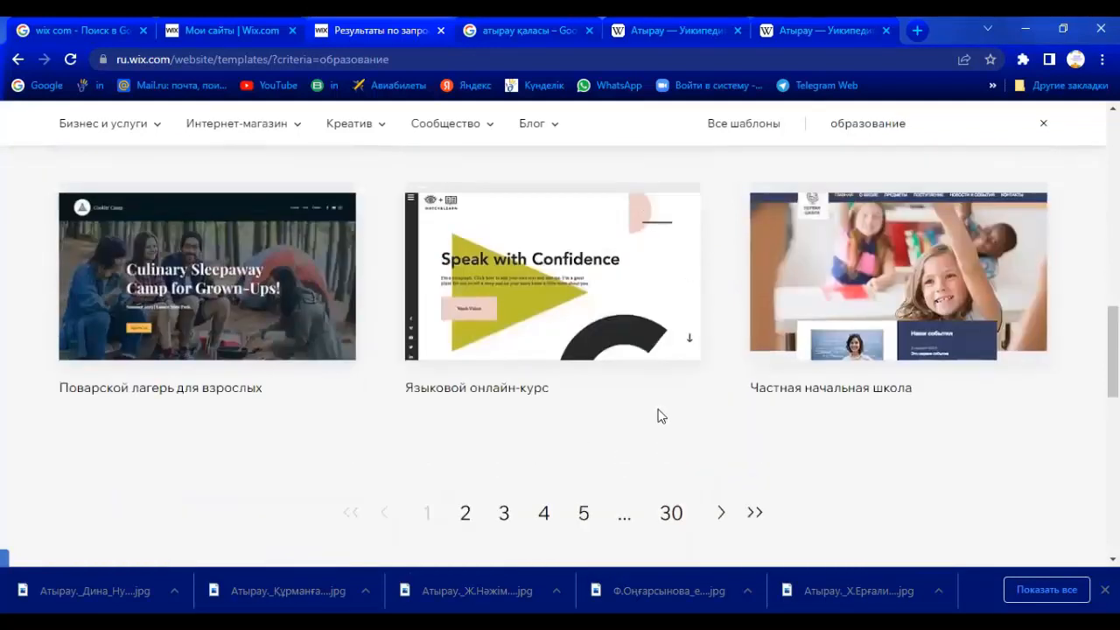
scroll(661, 416, "up", 4)
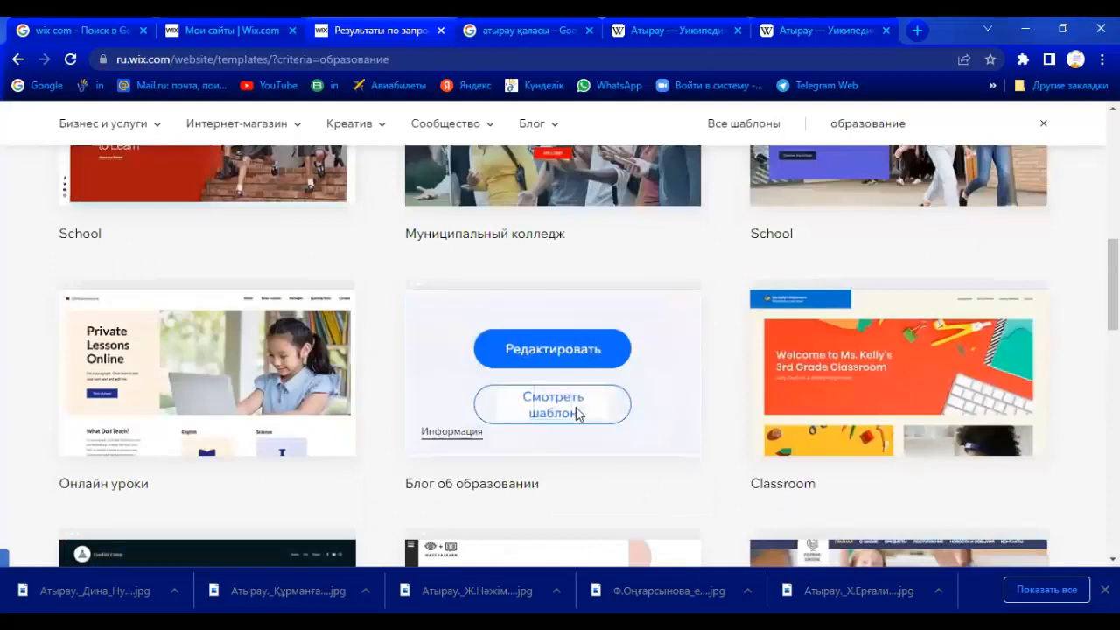
scroll(824, 283, "up", 2)
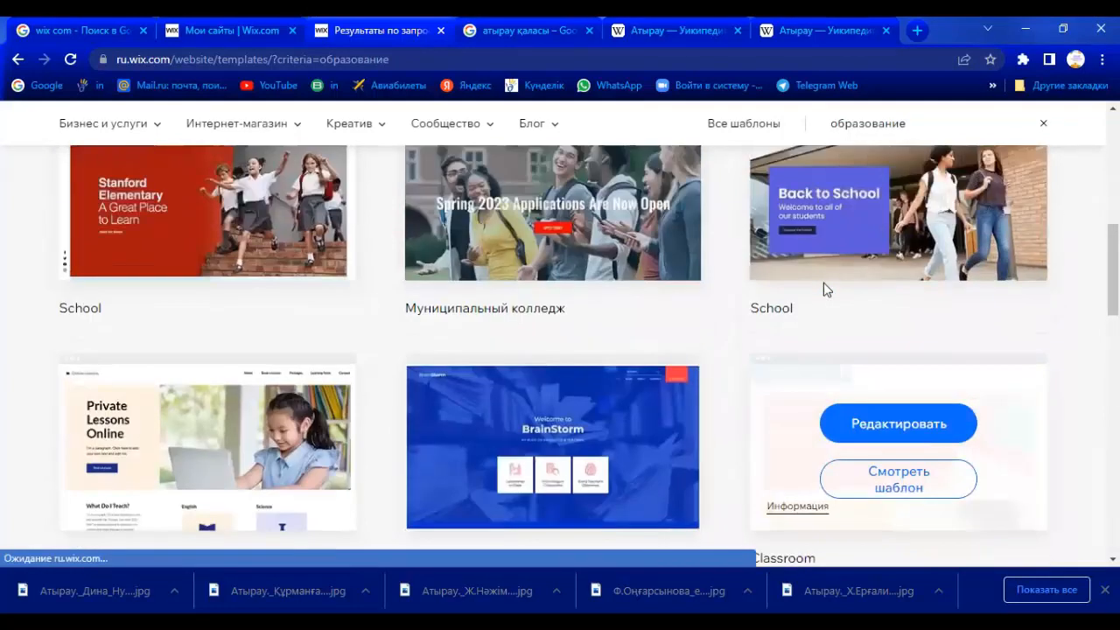
scroll(852, 307, "down", 1)
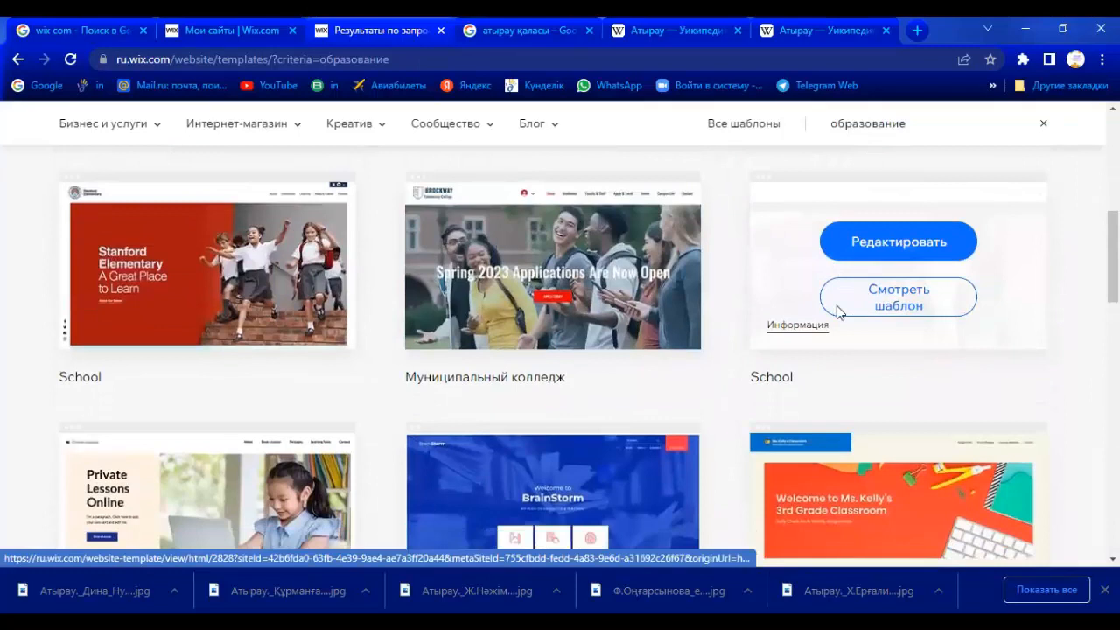
scroll(858, 301, "down", 3)
left_click(910, 210)
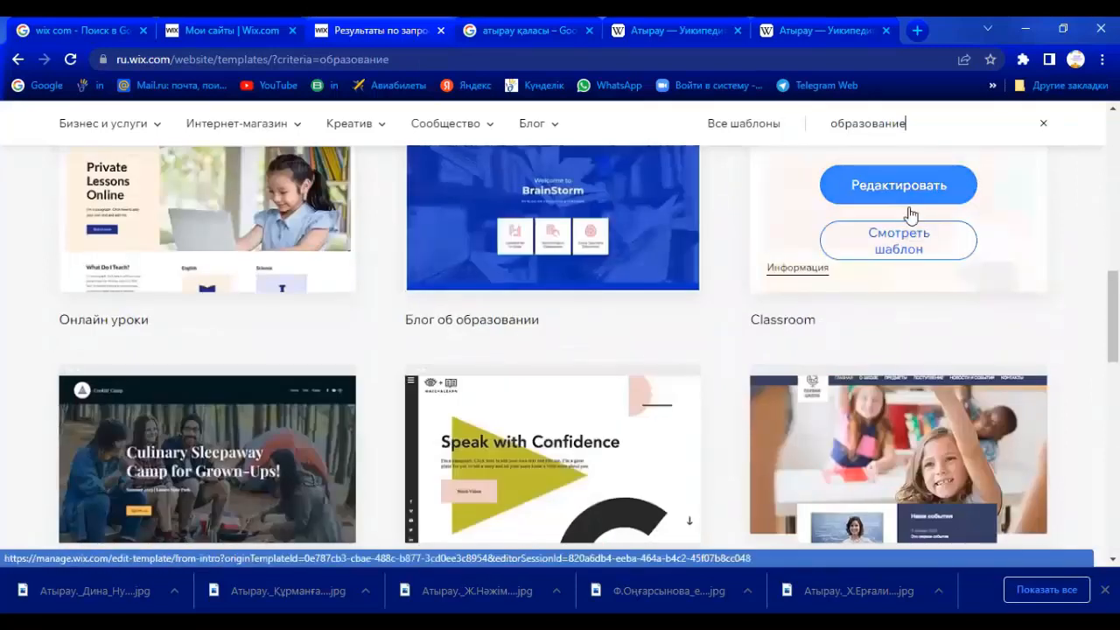
left_click(912, 246)
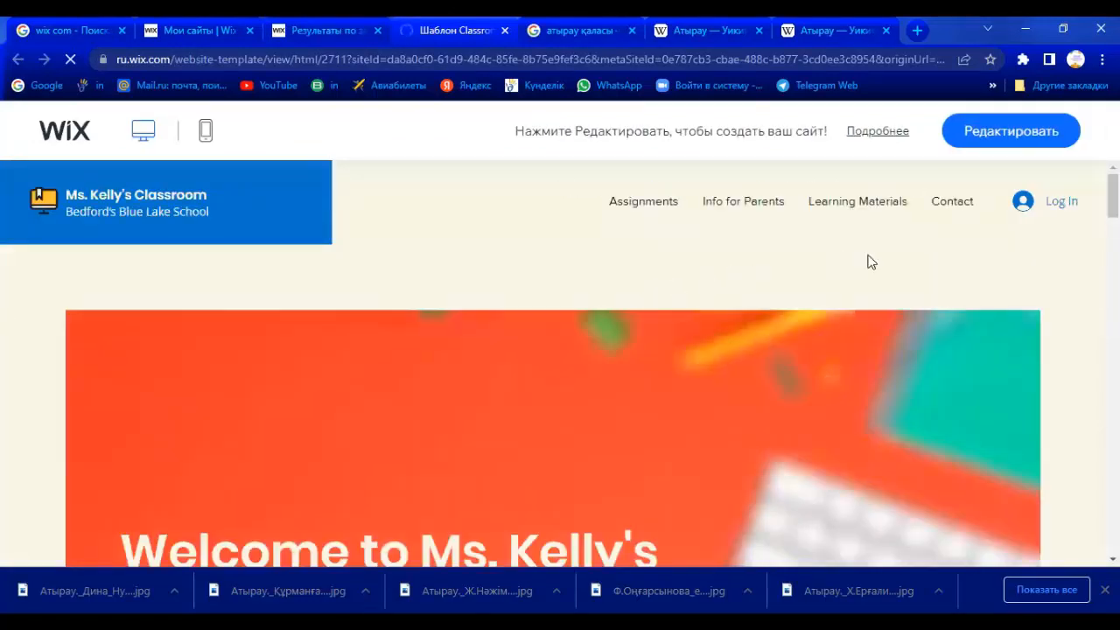
Step: Review the sections of the Classroom template's home page in the preview and close the preview
scroll(669, 324, "down", 6)
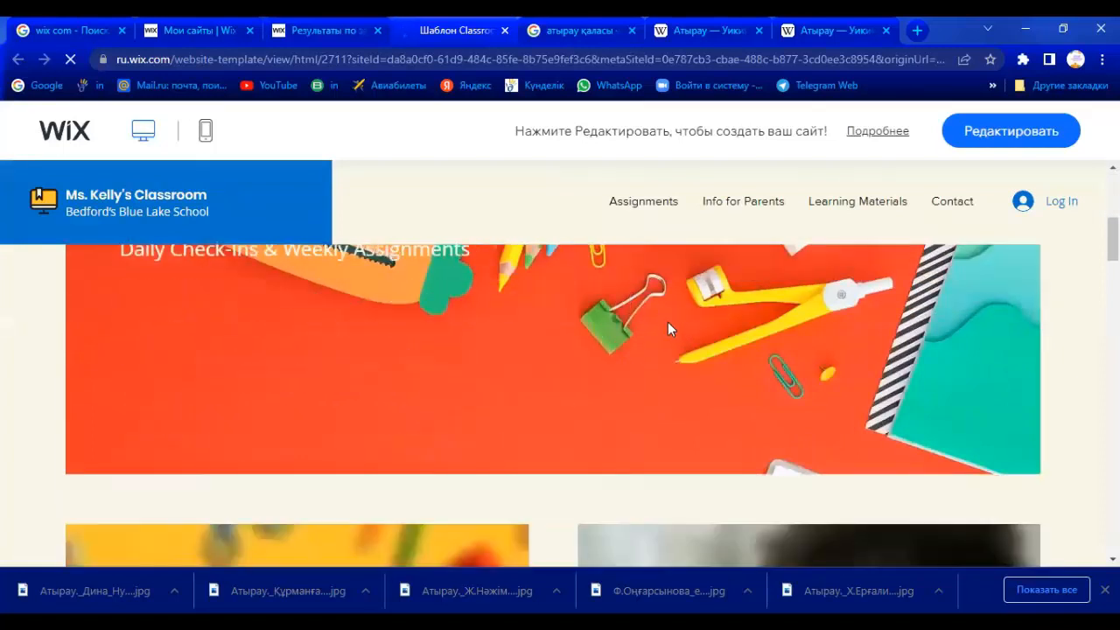
scroll(684, 330, "down", 10)
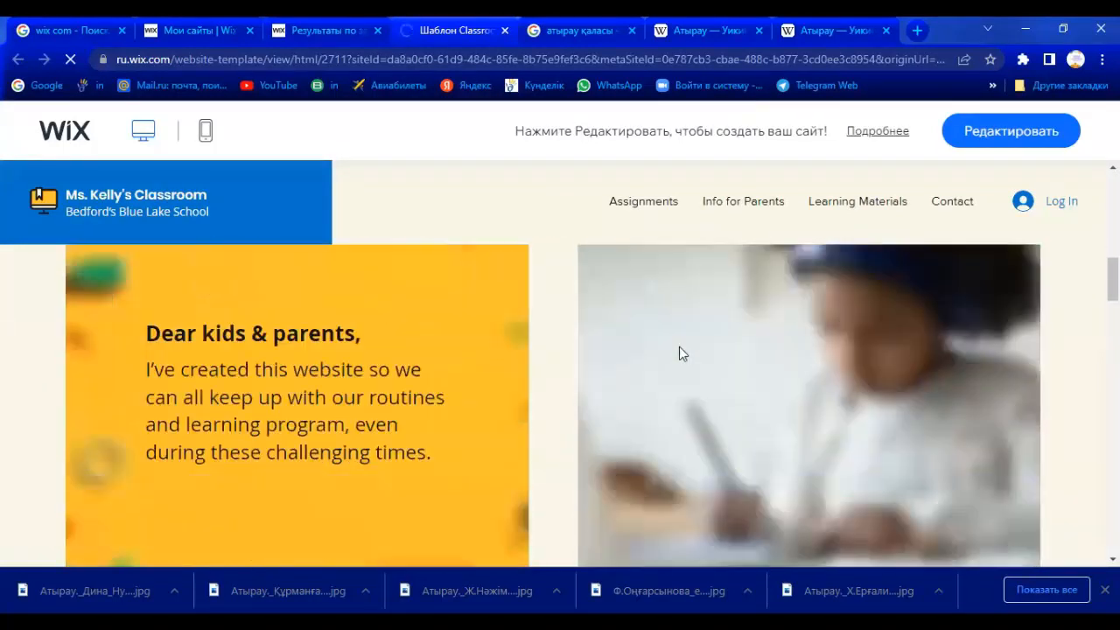
scroll(690, 342, "down", 4)
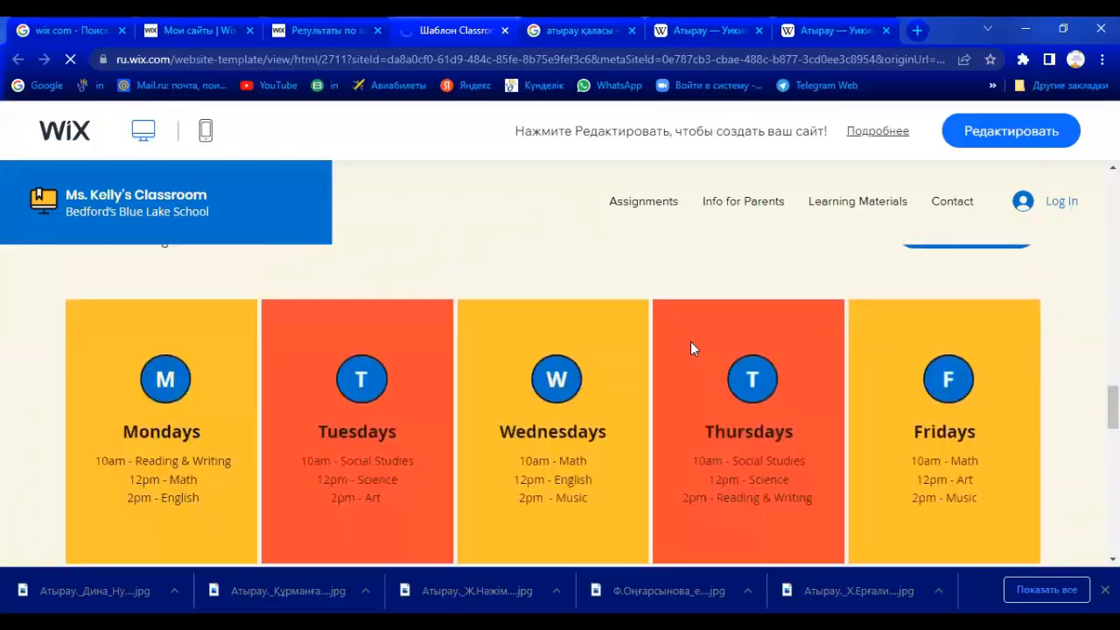
scroll(690, 358, "down", 10)
scroll(694, 368, "up", 15)
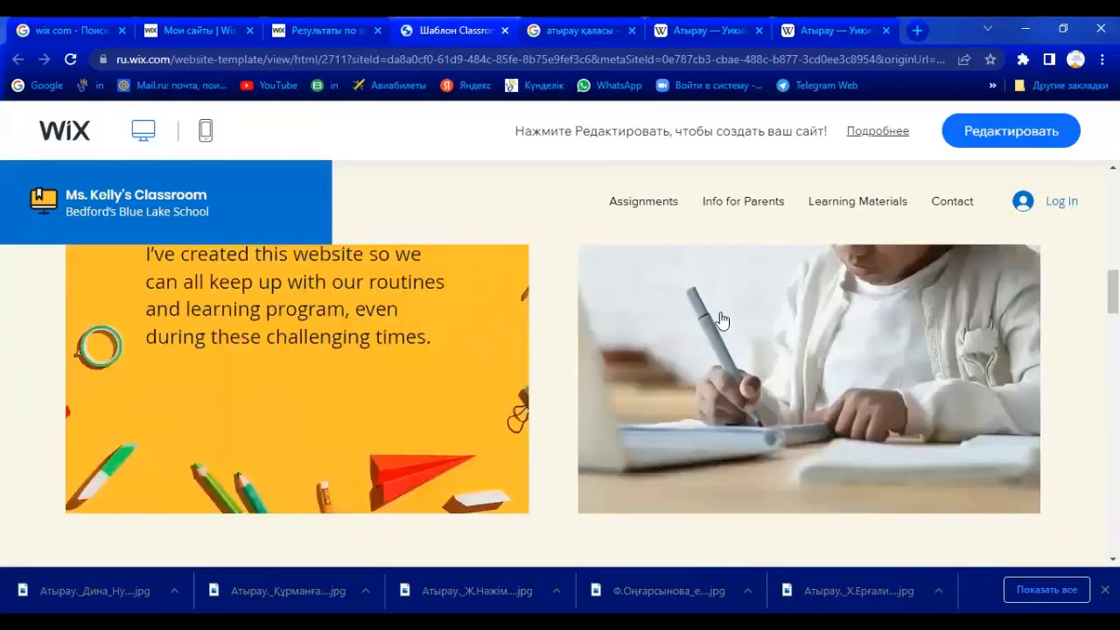
scroll(31, 66, "up", 5)
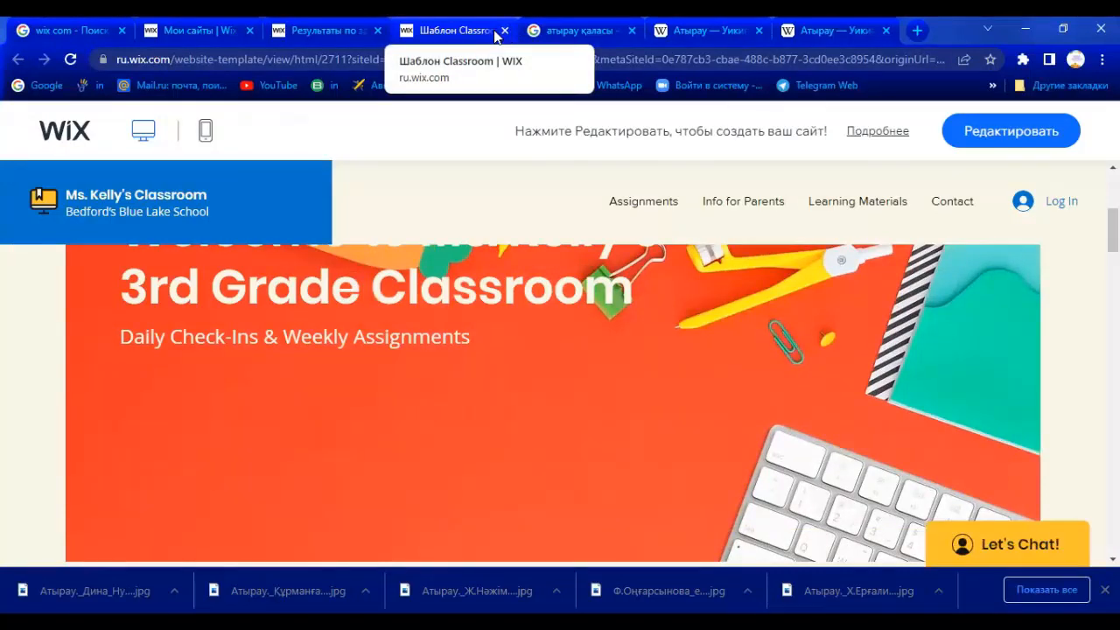
left_click(504, 31)
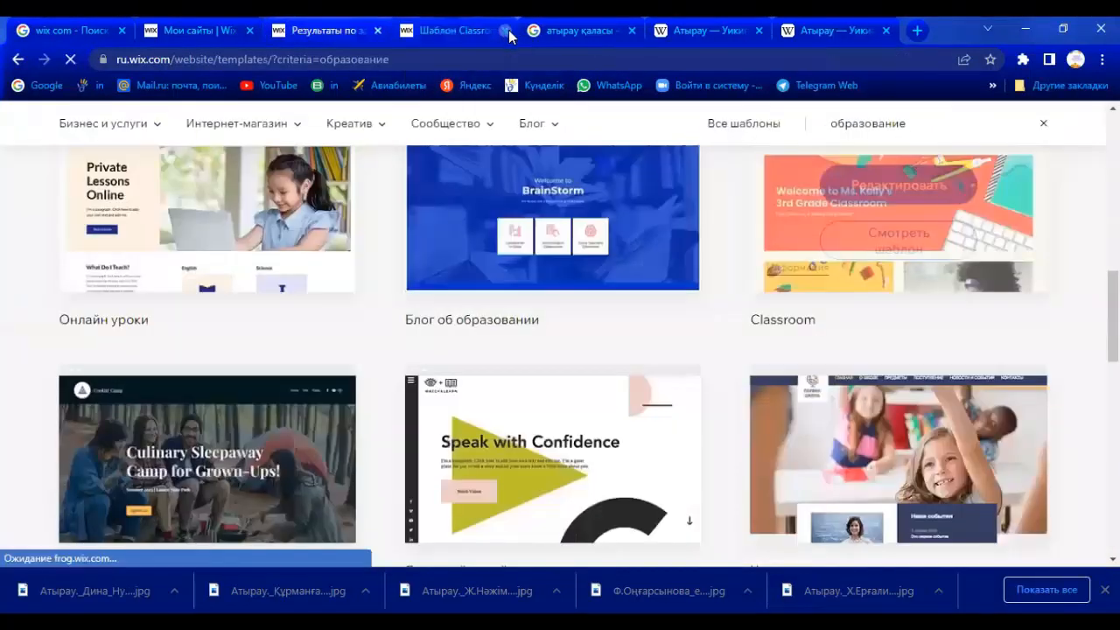
Step: Show the templates in the Школы и университеты category of the Сообщество group
scroll(867, 350, "down", 3)
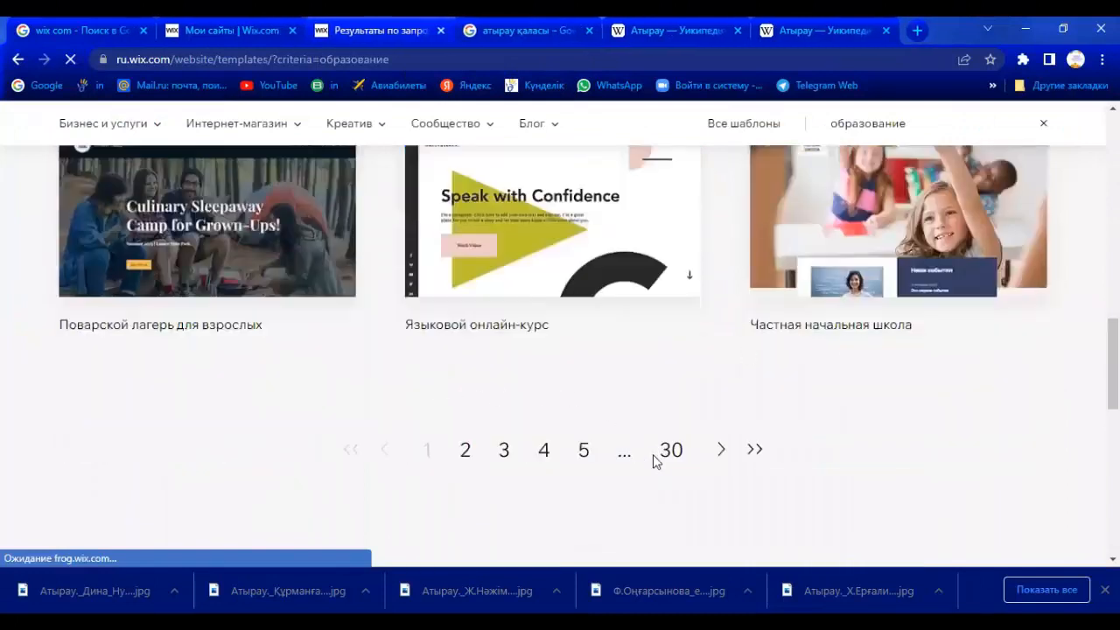
scroll(713, 446, "up", 5)
scroll(718, 433, "down", 5)
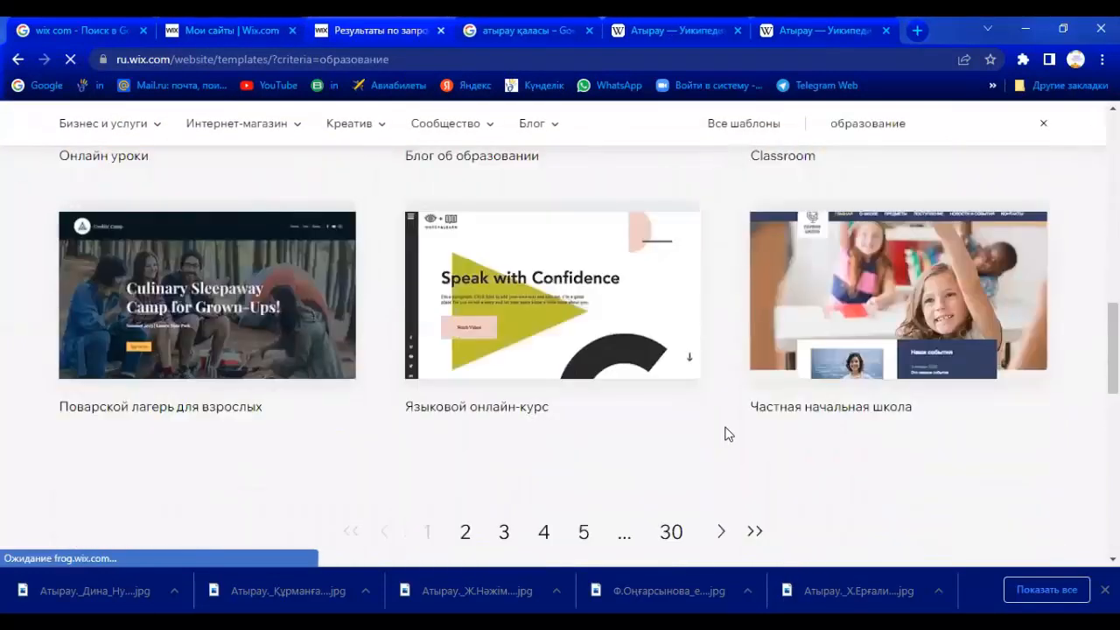
scroll(800, 411, "up", 15)
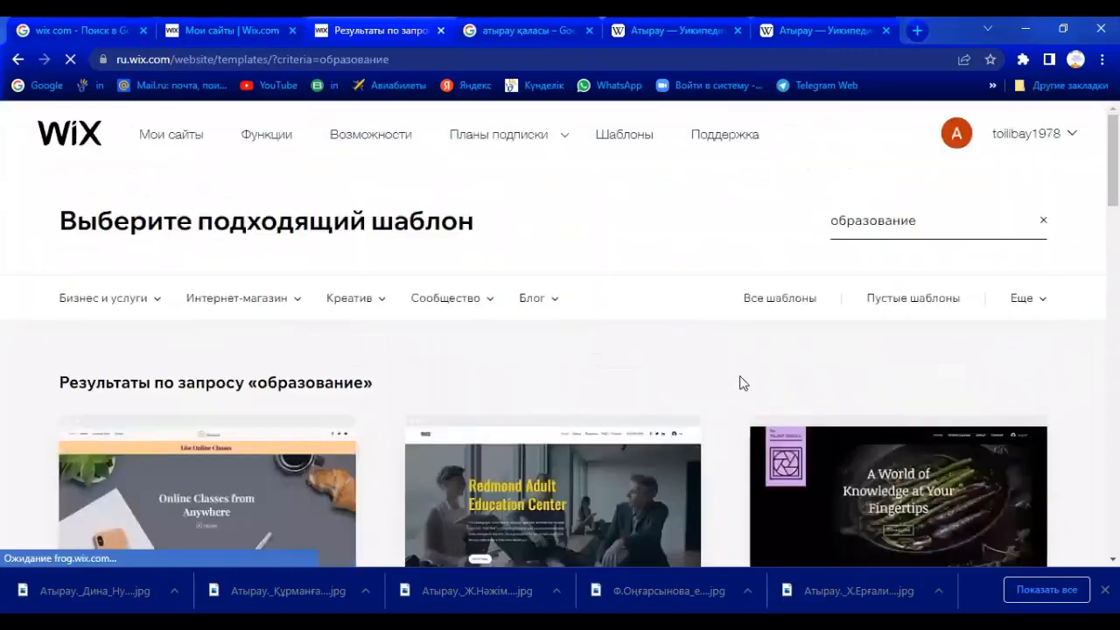
mouse_move(486, 301)
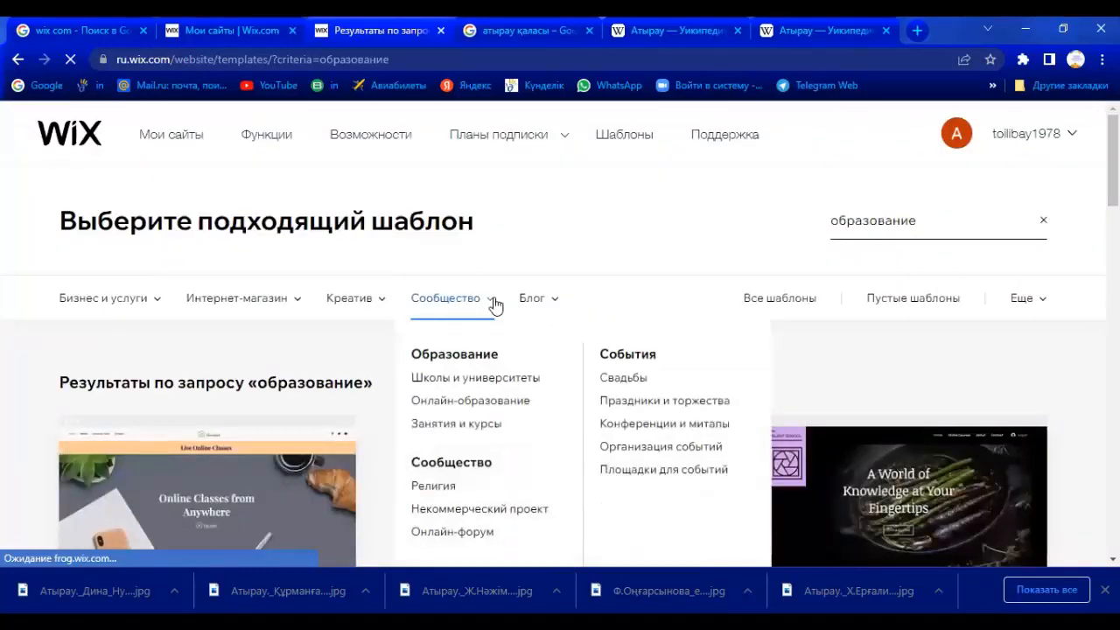
left_click(497, 378)
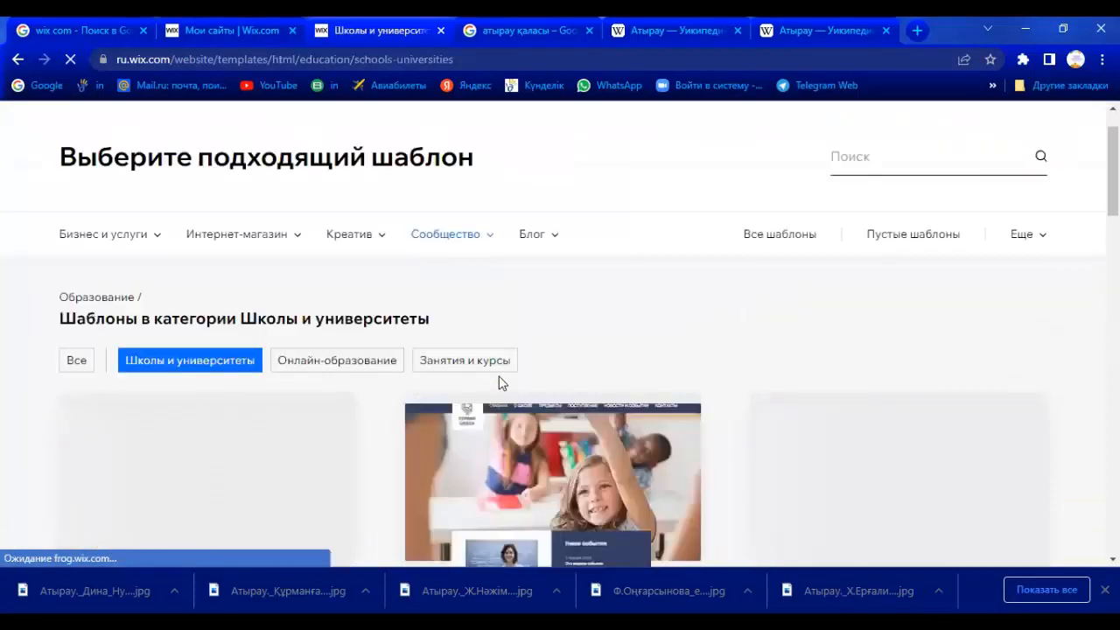
Step: Look through the first page of templates in the Школы и университеты category and go to the second page
scroll(520, 369, "down", 3)
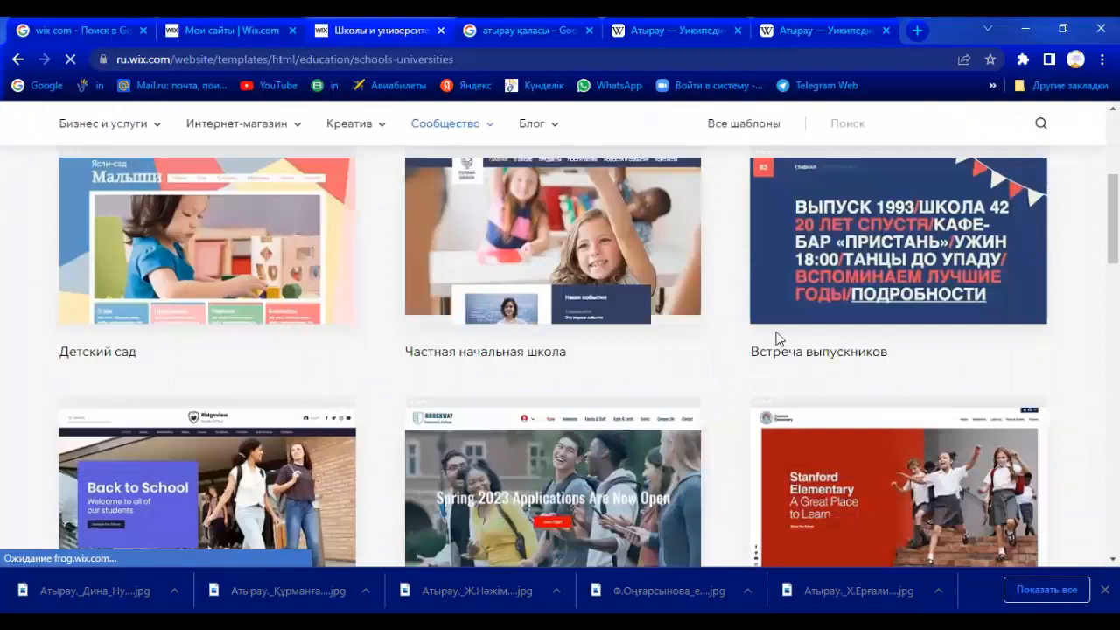
mouse_move(945, 329)
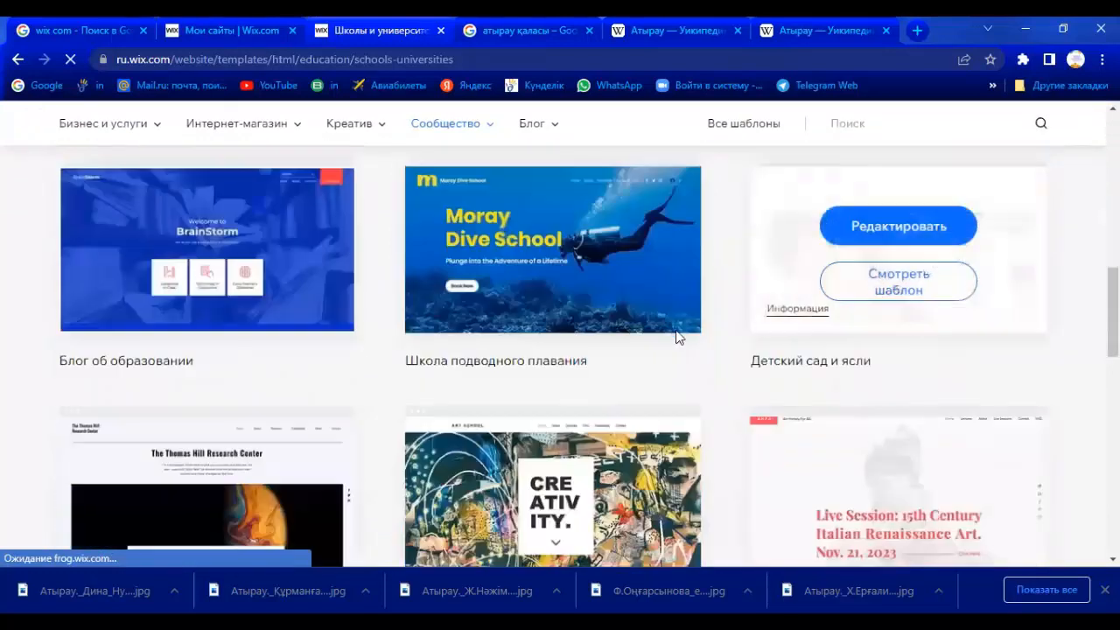
scroll(571, 356, "down", 3)
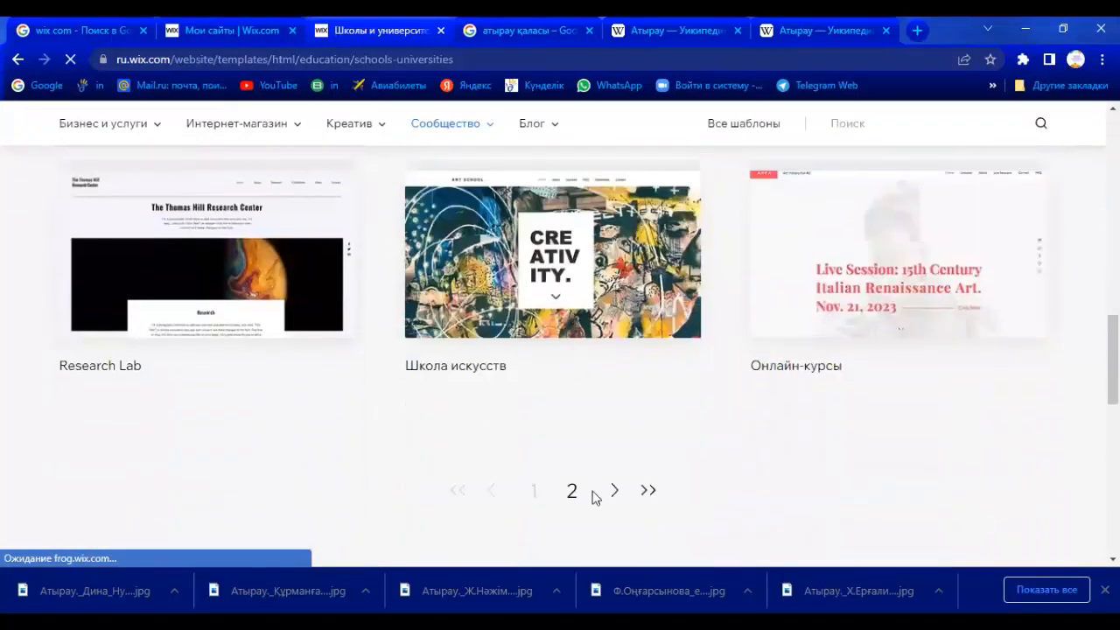
left_click(611, 492)
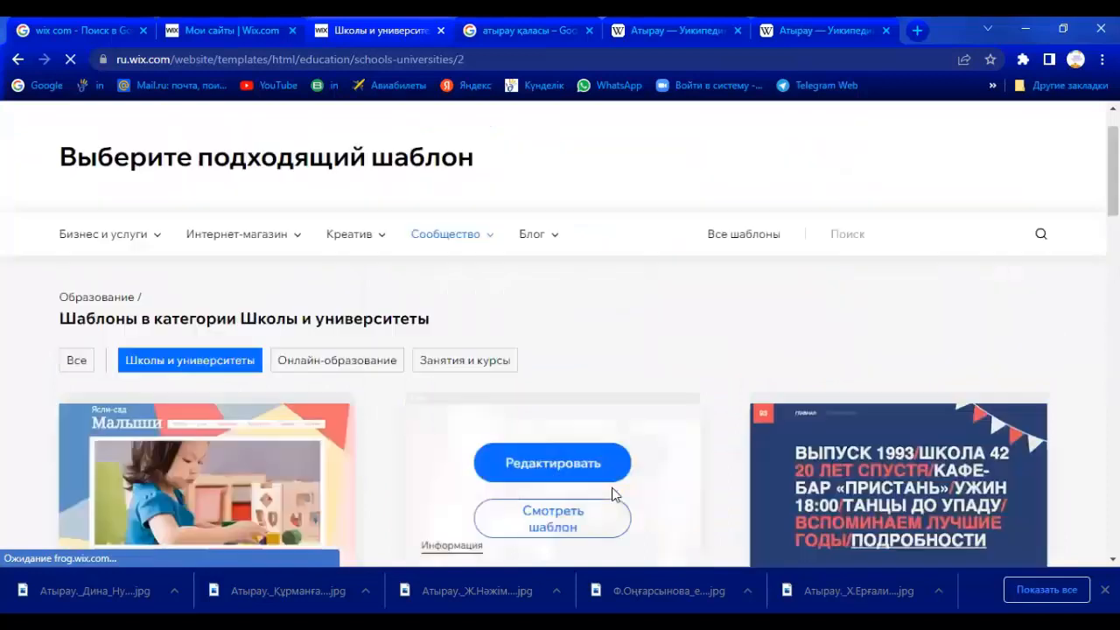
Step: Look through the second page of school and university templates and open the Classroom template for editing
scroll(684, 429, "down", 10)
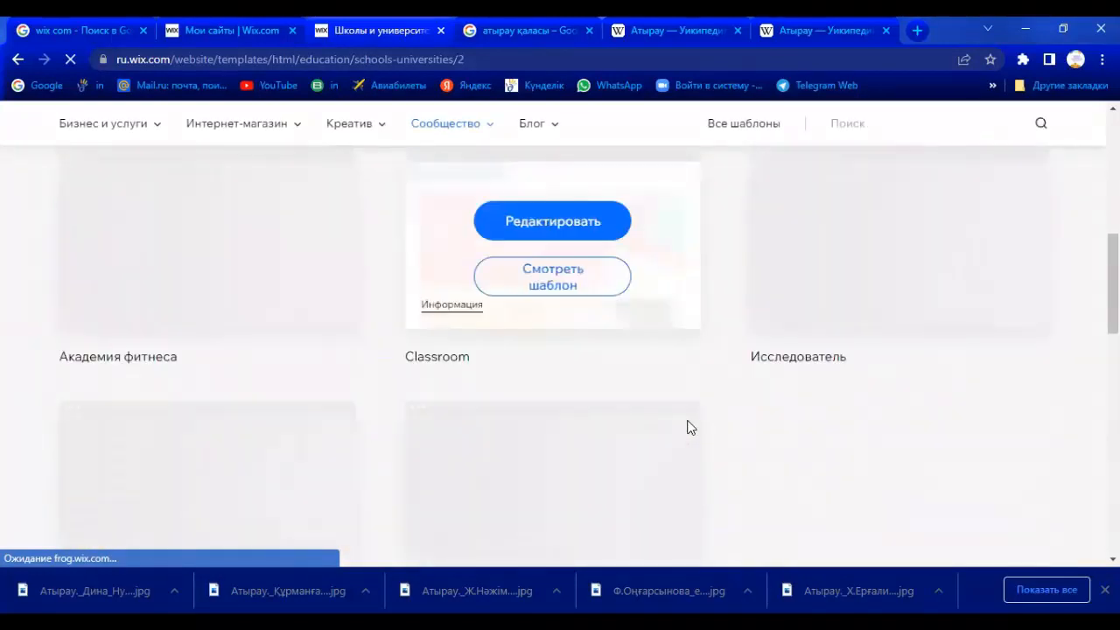
scroll(930, 312, "down", 3)
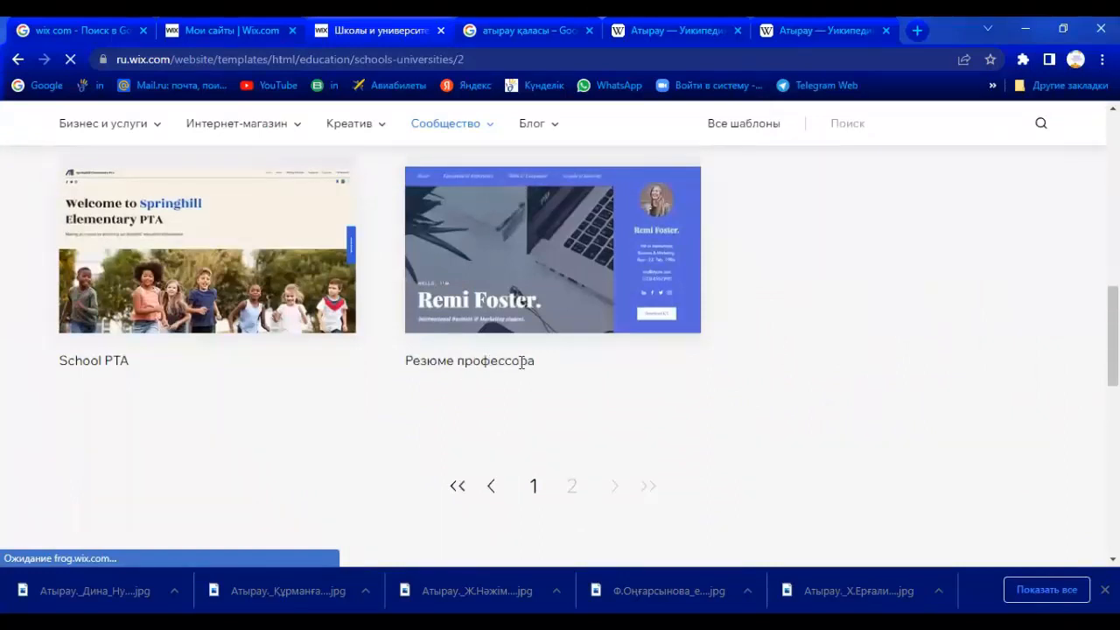
scroll(628, 369, "up", 3)
scroll(753, 377, "up", 3)
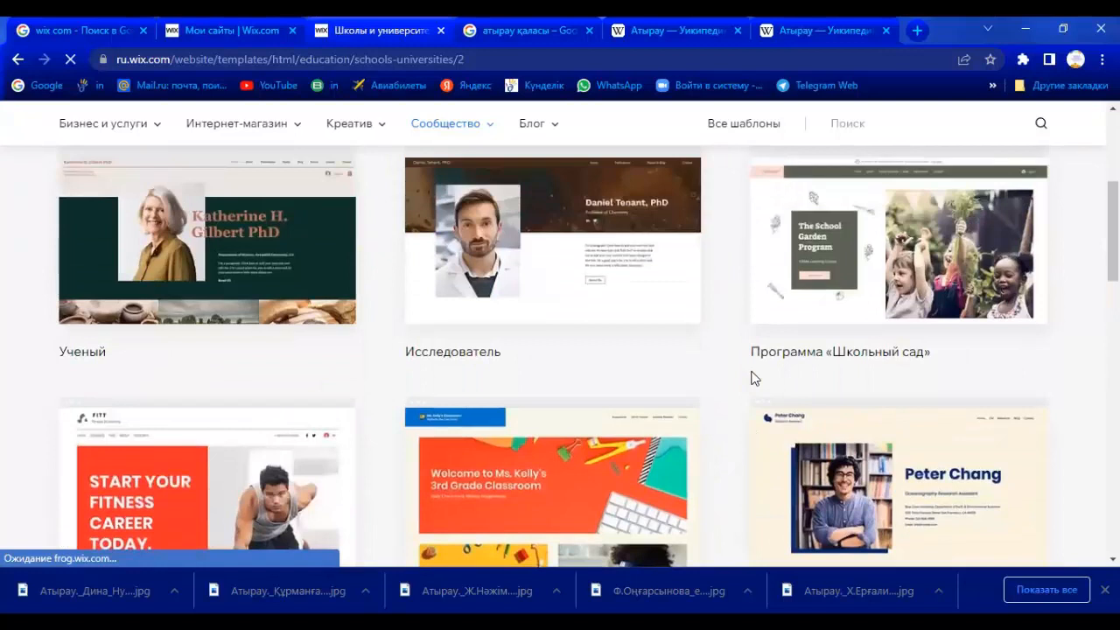
scroll(754, 378, "up", 2)
scroll(754, 378, "down", 4)
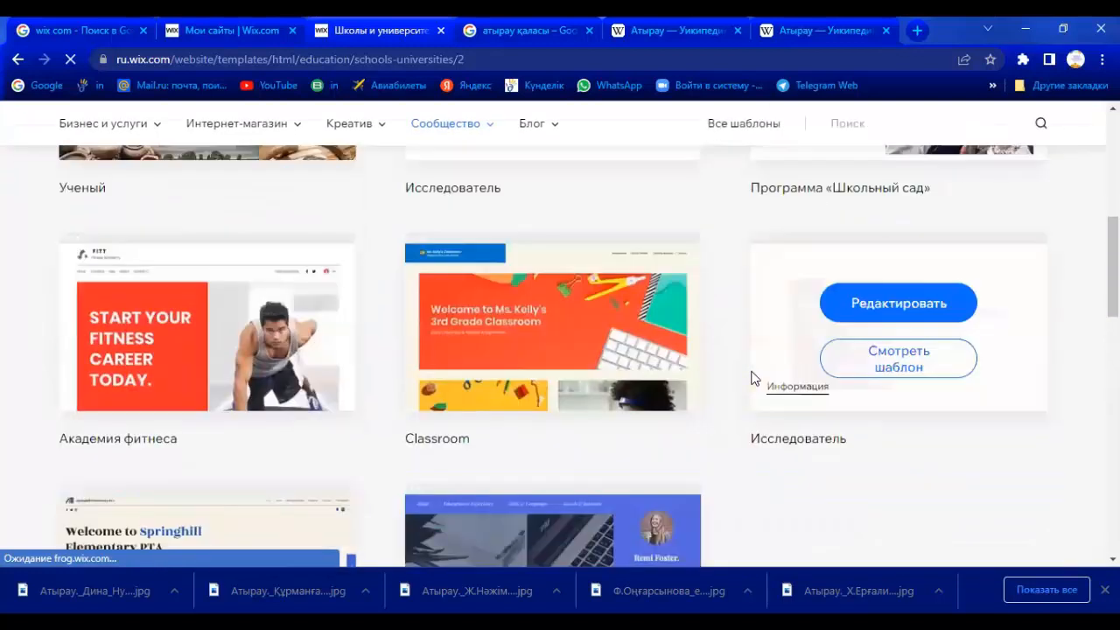
scroll(750, 378, "up", 3)
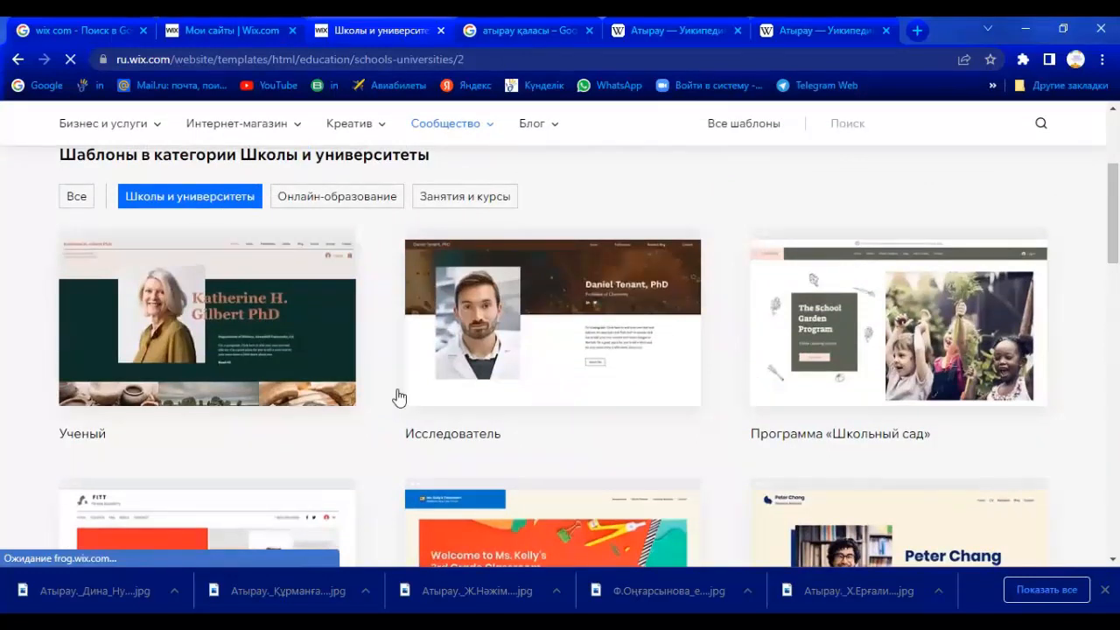
scroll(394, 394, "down", 5)
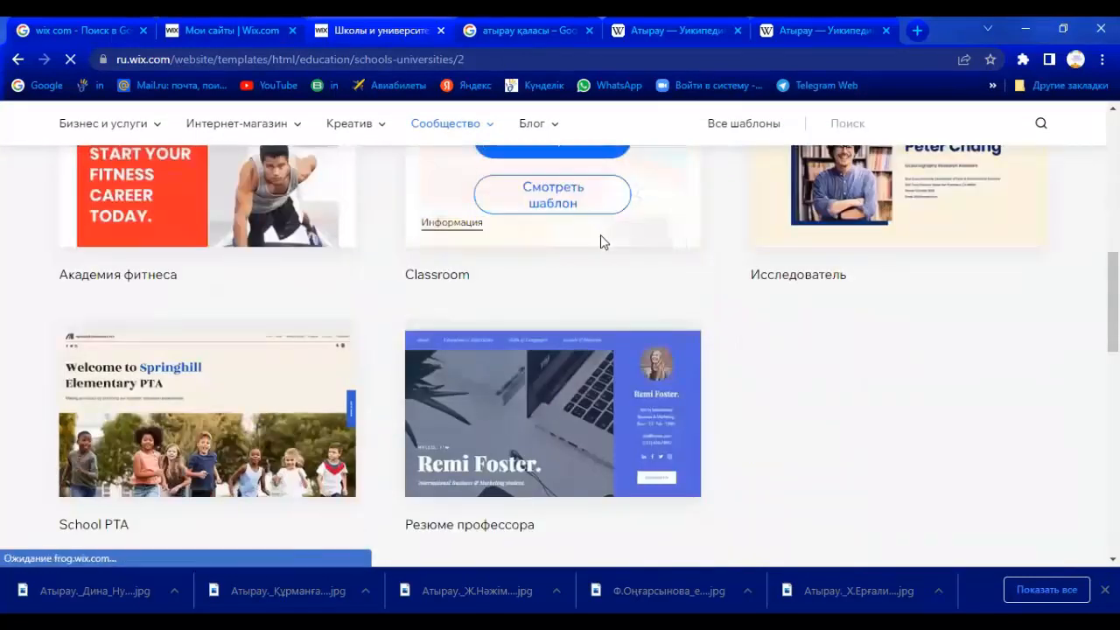
scroll(580, 224, "up", 2)
left_click(556, 303)
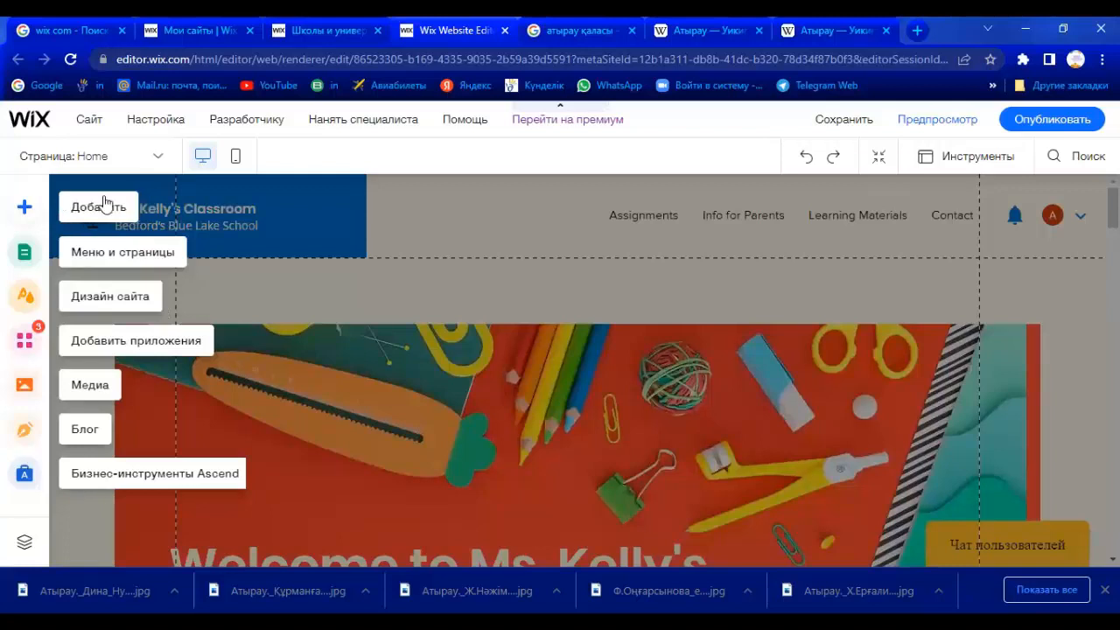
Step: Examine the elements that can be added to the site, including text and heading styles, video and audio, and decorative shapes
left_click(27, 208)
left_click(94, 262)
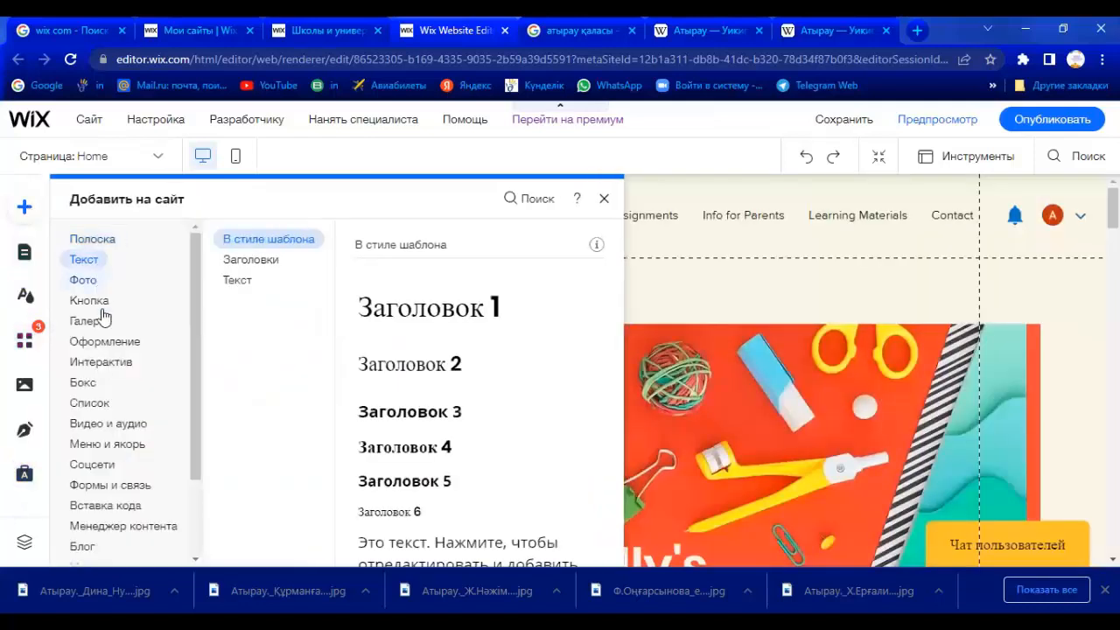
mouse_move(95, 261)
scroll(453, 438, "down", 2)
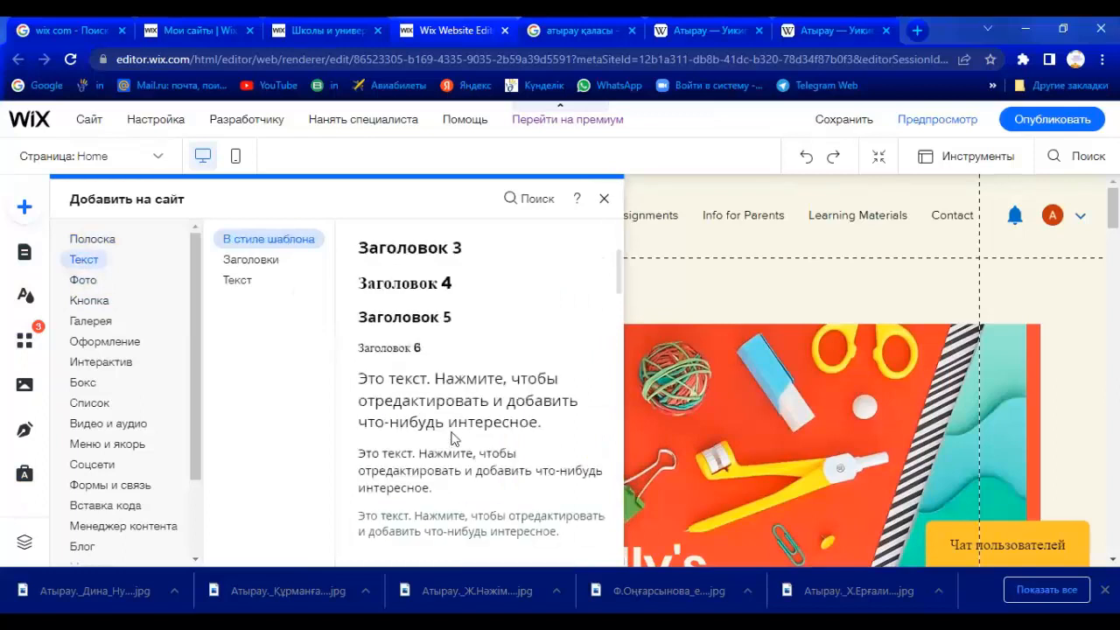
scroll(451, 424, "down", 3)
scroll(451, 424, "down", 4)
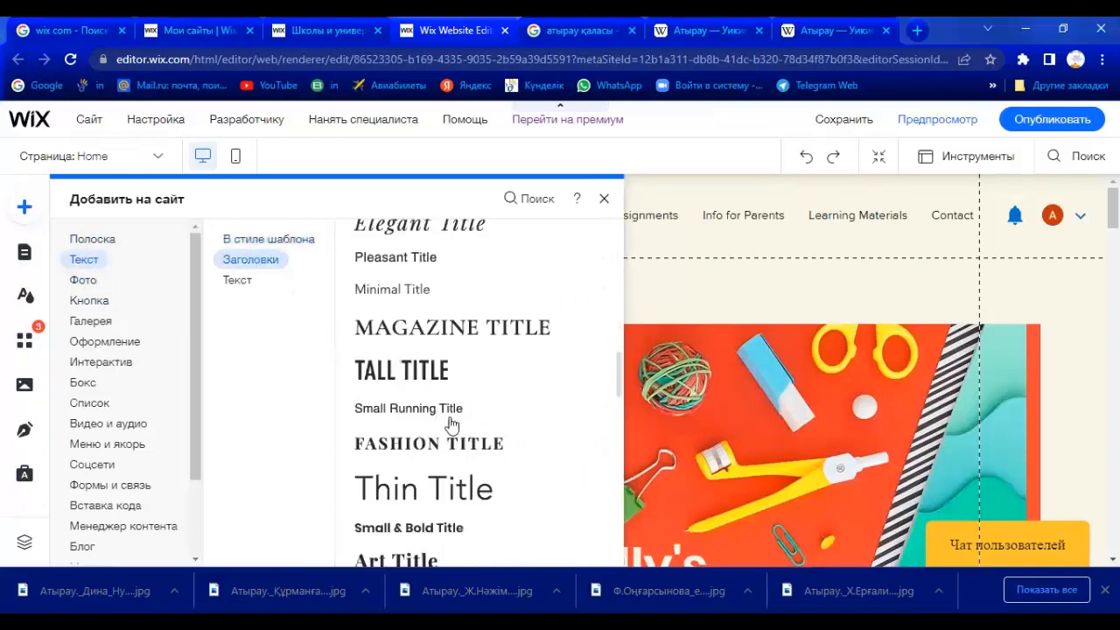
scroll(430, 403, "down", 3)
left_click(89, 301)
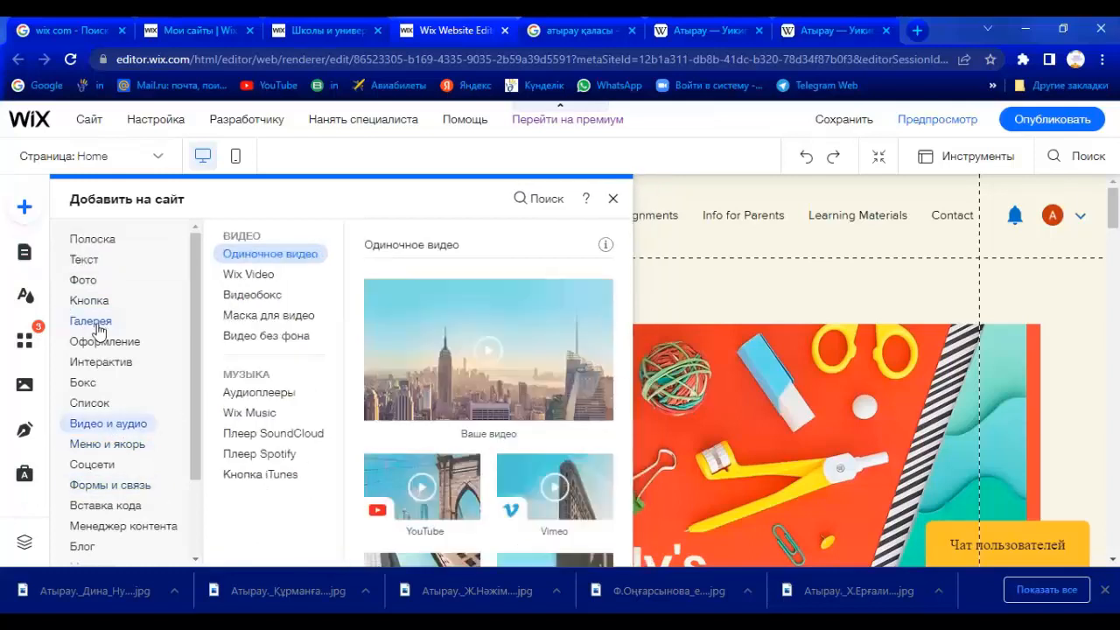
mouse_move(85, 350)
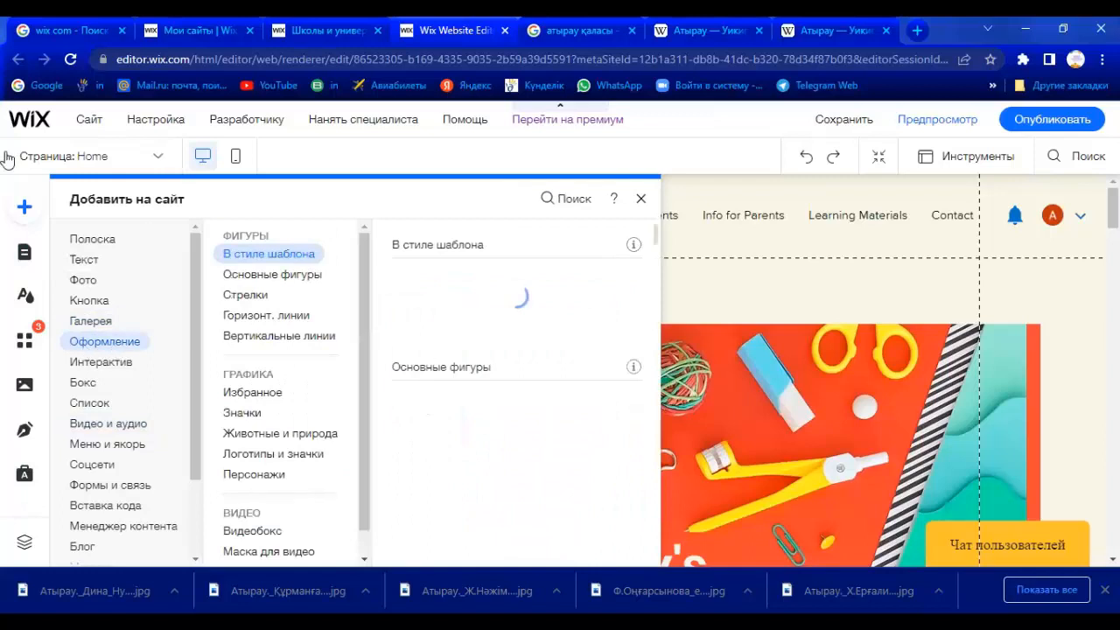
Step: Rename the Home page in the site menu to "Басты бет"
left_click(27, 259)
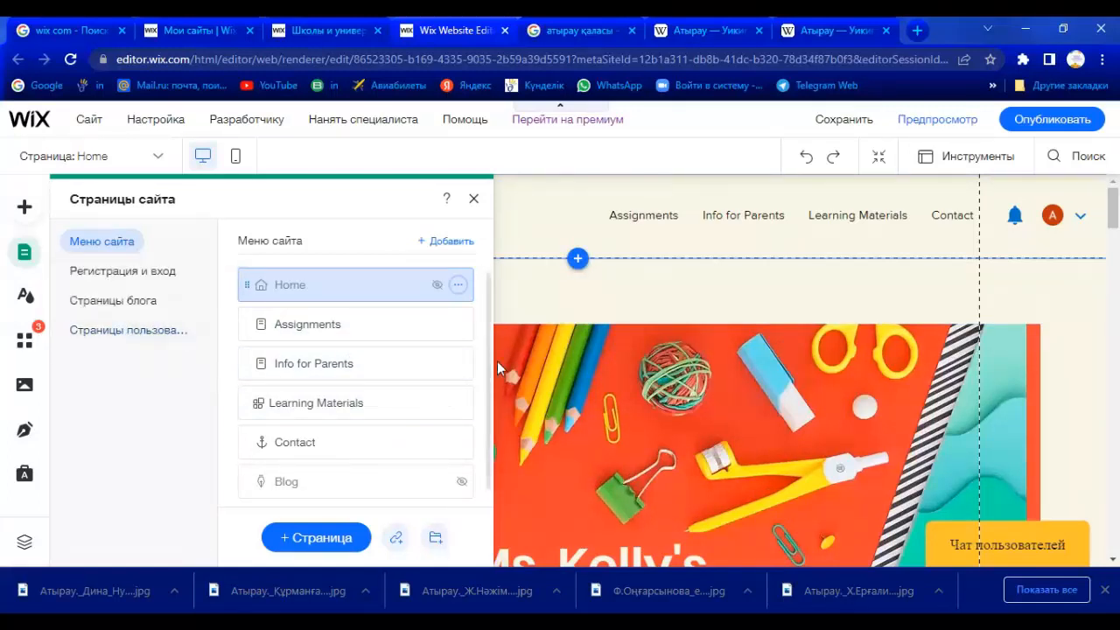
double_click(332, 290)
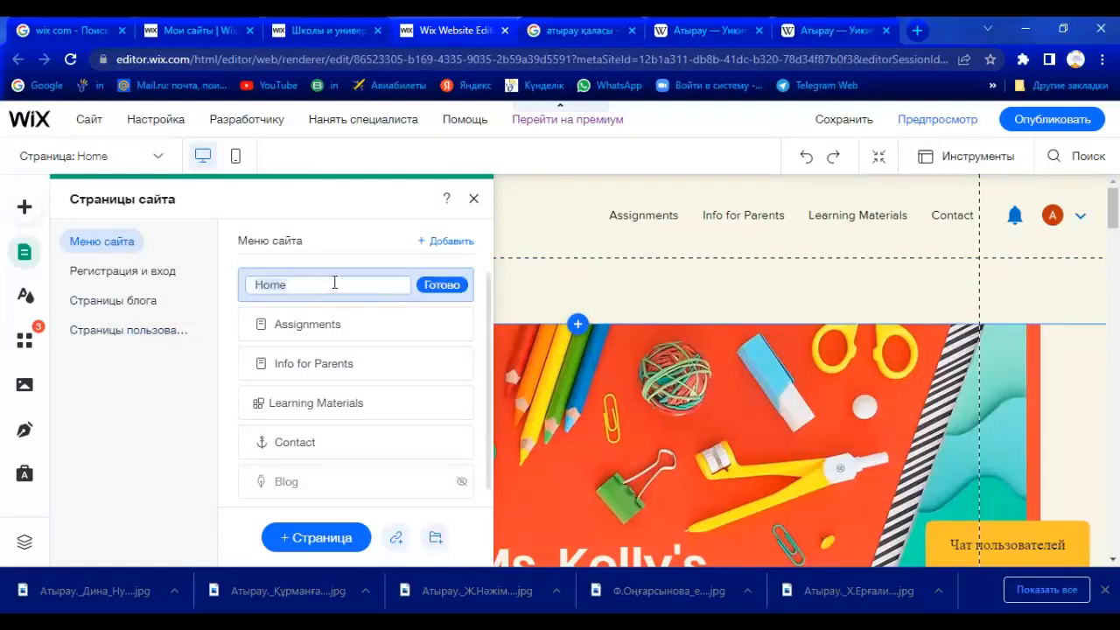
key("BackSpace")
type("Басты бет")
Step: Rename the Assignments page in the site menu to "Ата-аналарға кеңес"
double_click(349, 323)
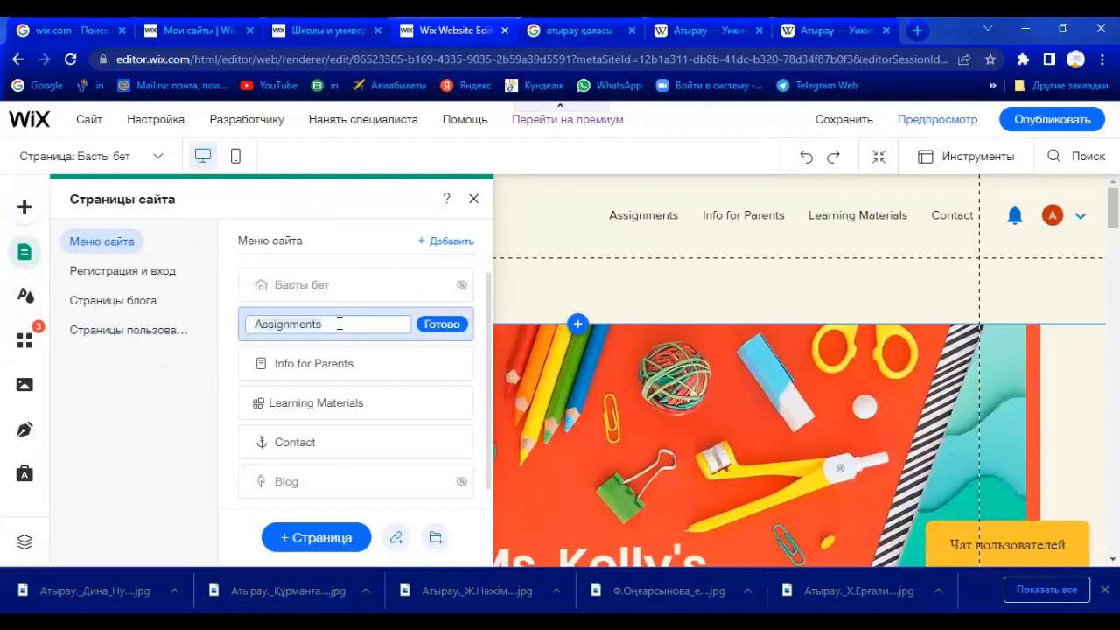
left_click(339, 324)
type("A")
key("BackSpace")
key("BackSpace")
key("BackSpace")
key("BackSpace")
key("BackSpace")
key("BackSpace")
key("BackSpace")
key("BackSpace")
key("BackSpace")
key("BackSpace")
key("BackSpace")
key("BackSpace")
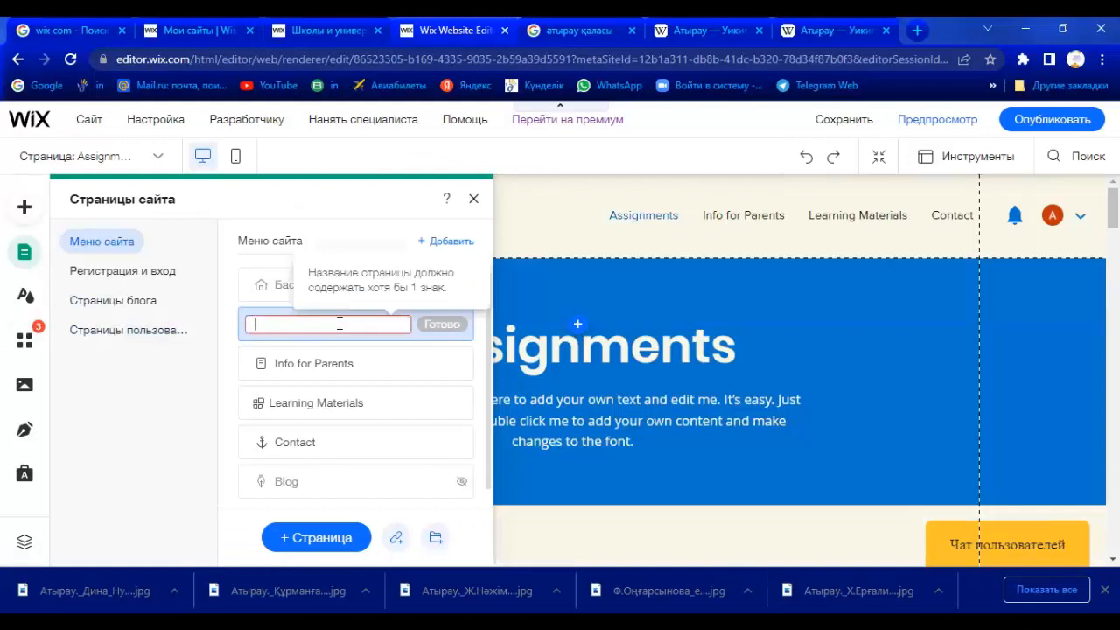
type("ата")
key("BackSpace")
key("BackSpace")
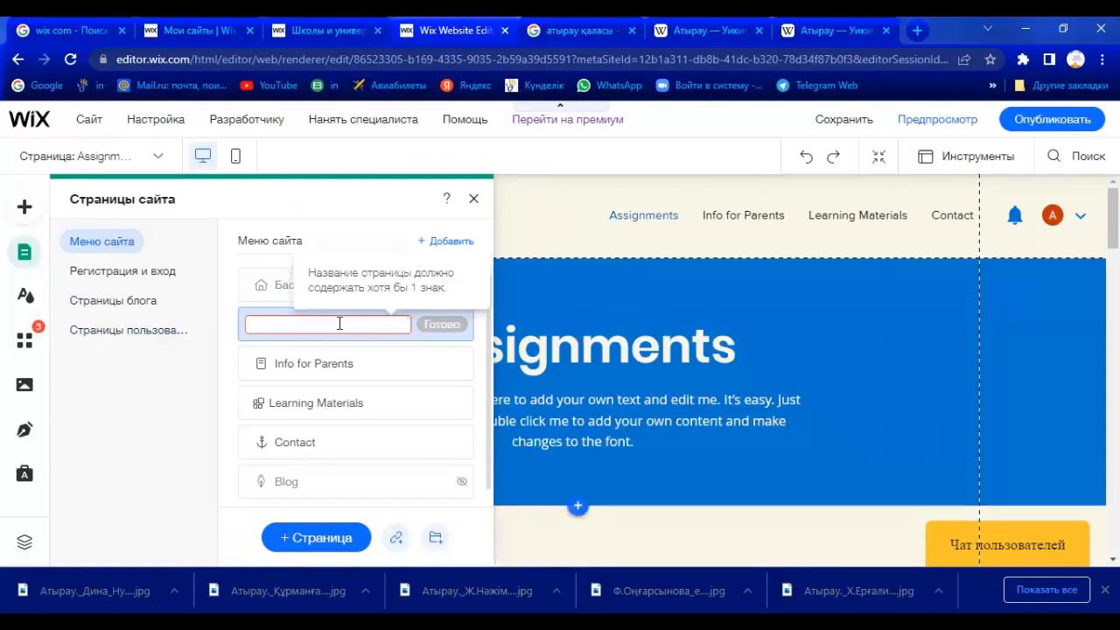
type("Ата-аналарға кеңес")
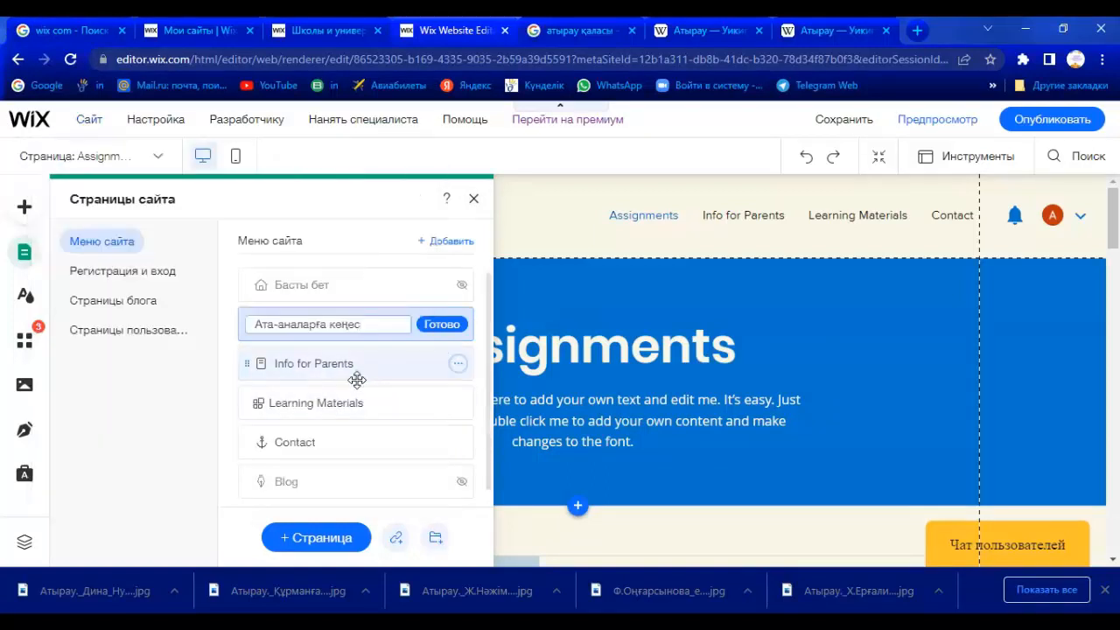
Step: Rename the Info for Parents page to "Қызықты деректер" and close the site pages list
double_click(353, 363)
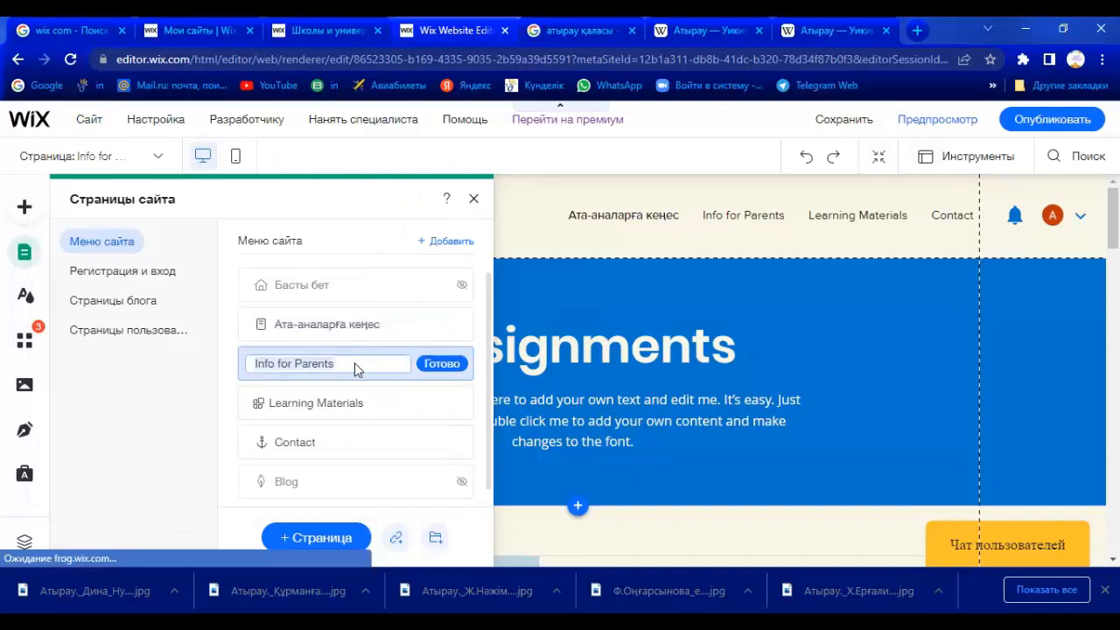
type("Қызы")
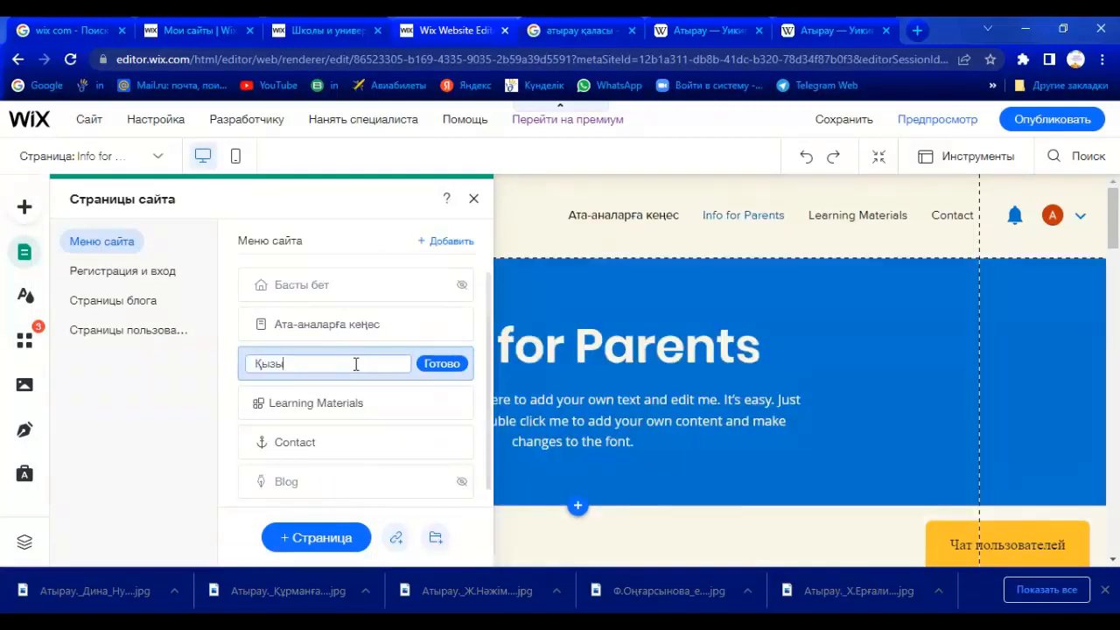
type("қты деректе")
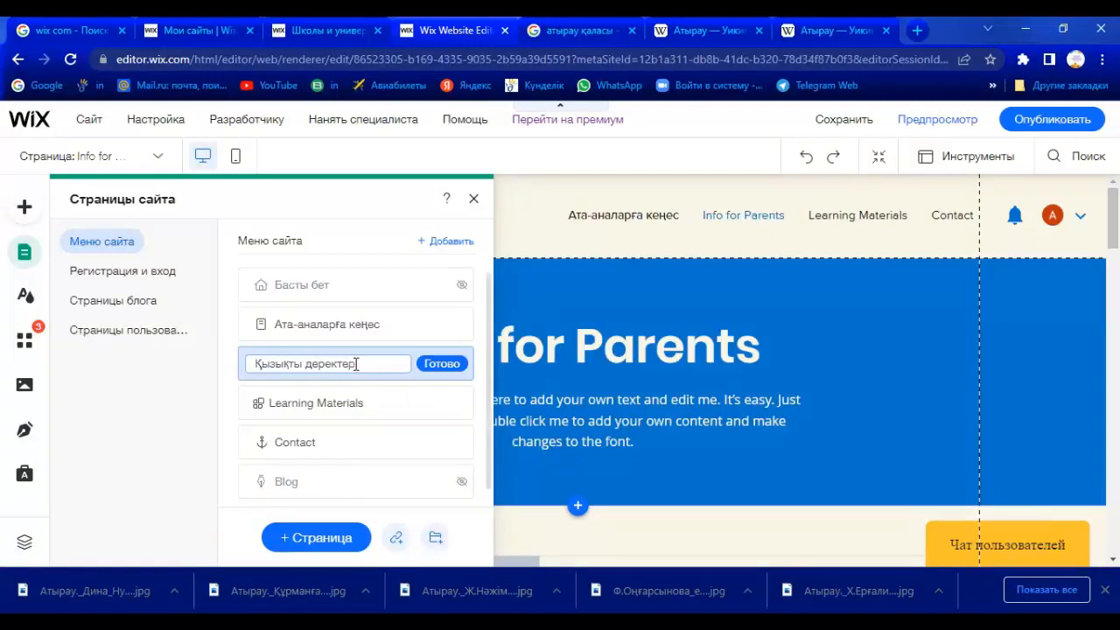
type("р")
left_click(440, 371)
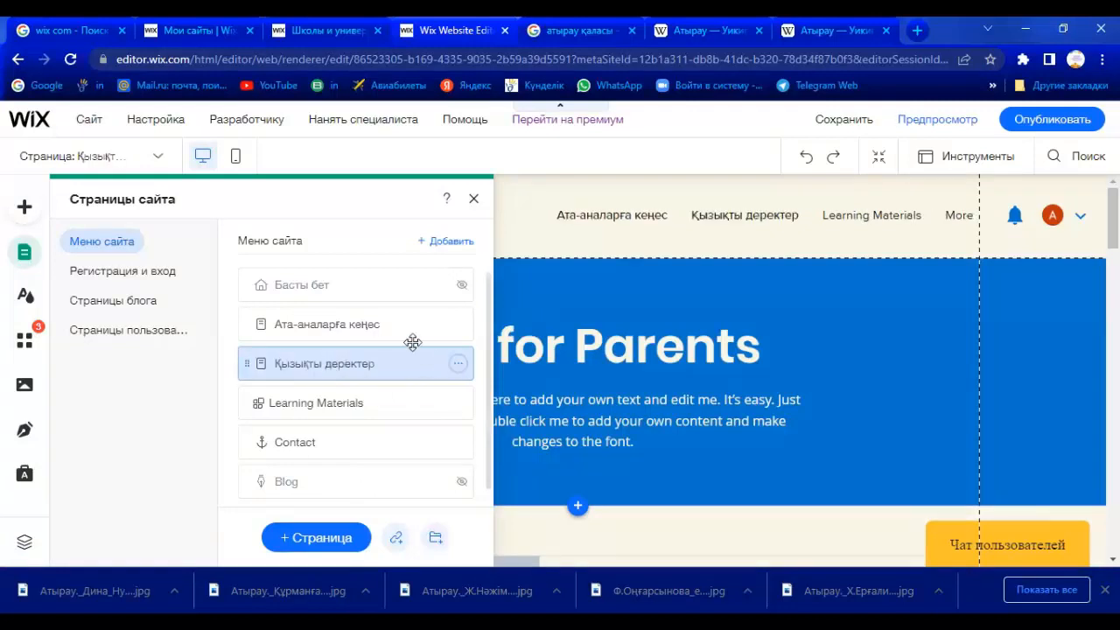
left_click(473, 199)
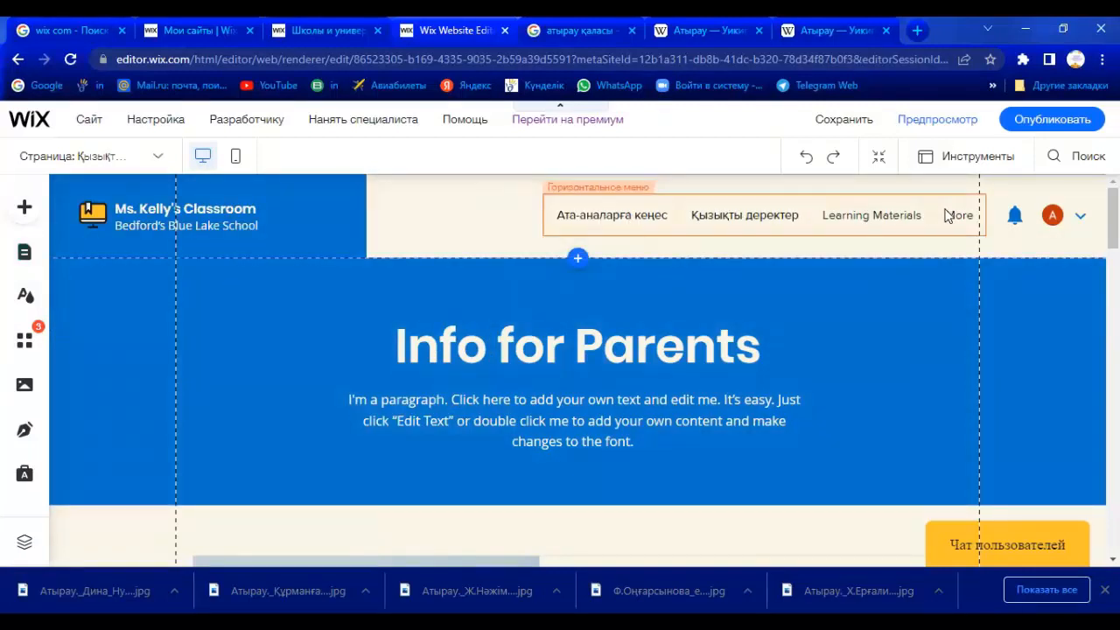
Step: Shift the header's horizontal menu slightly left and up, and turn on the editor's Инструменты toolbar and Линейки rulers
left_click_drag(798, 204, 829, 205)
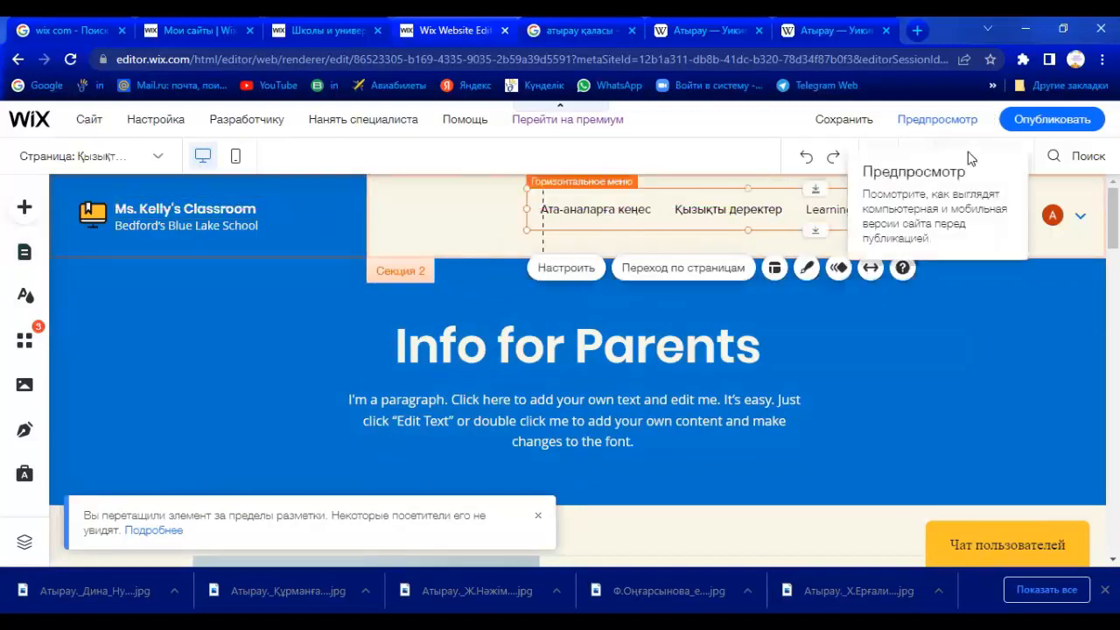
left_click(969, 156)
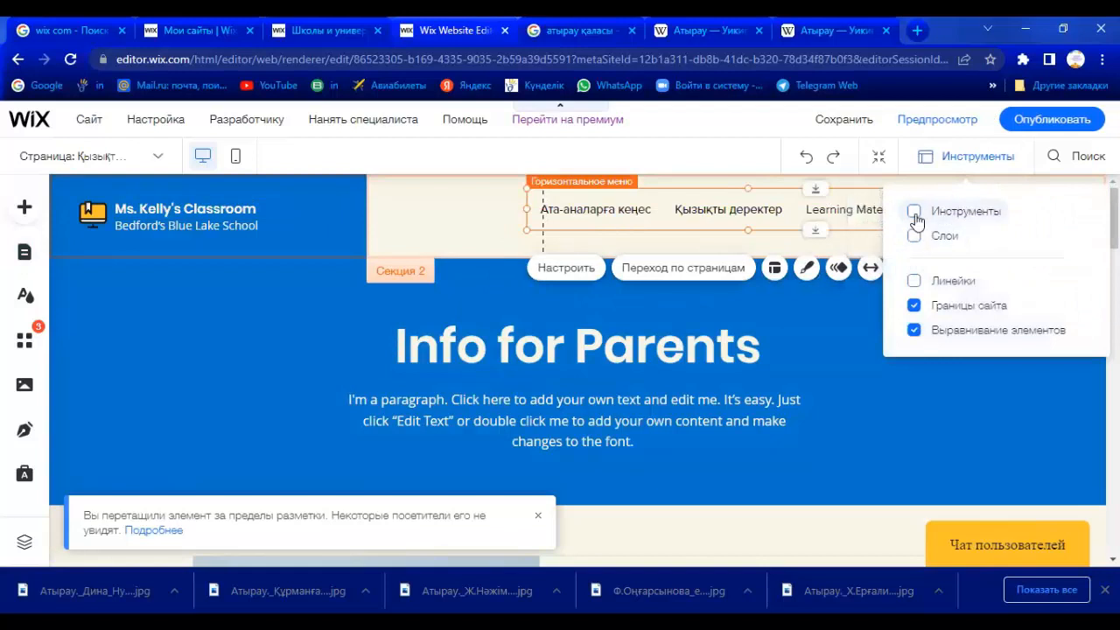
left_click(912, 282)
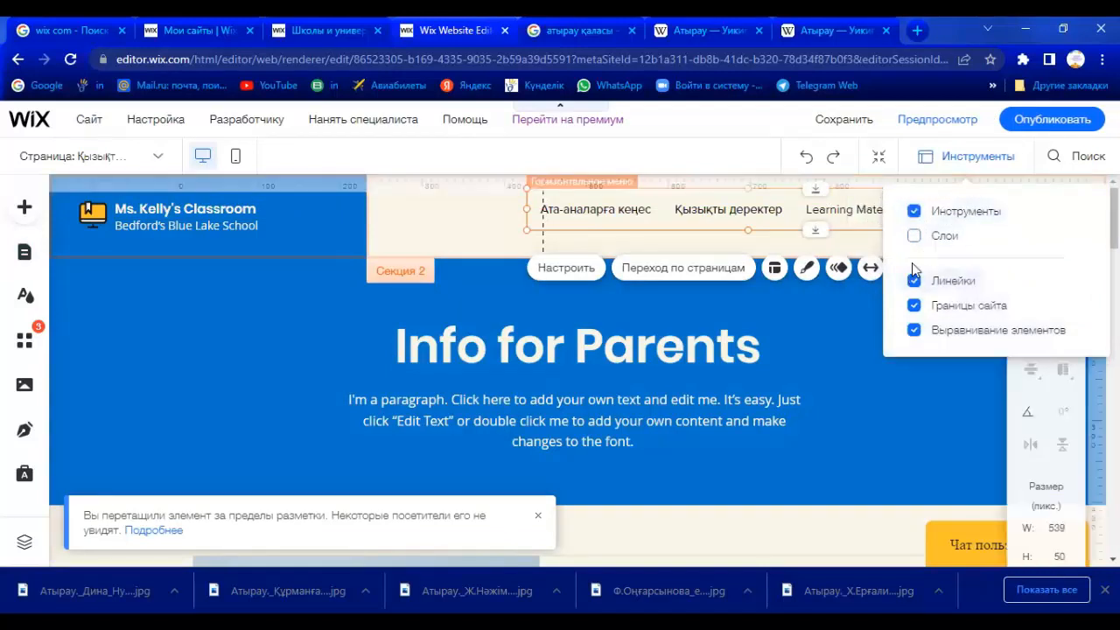
left_click(879, 365)
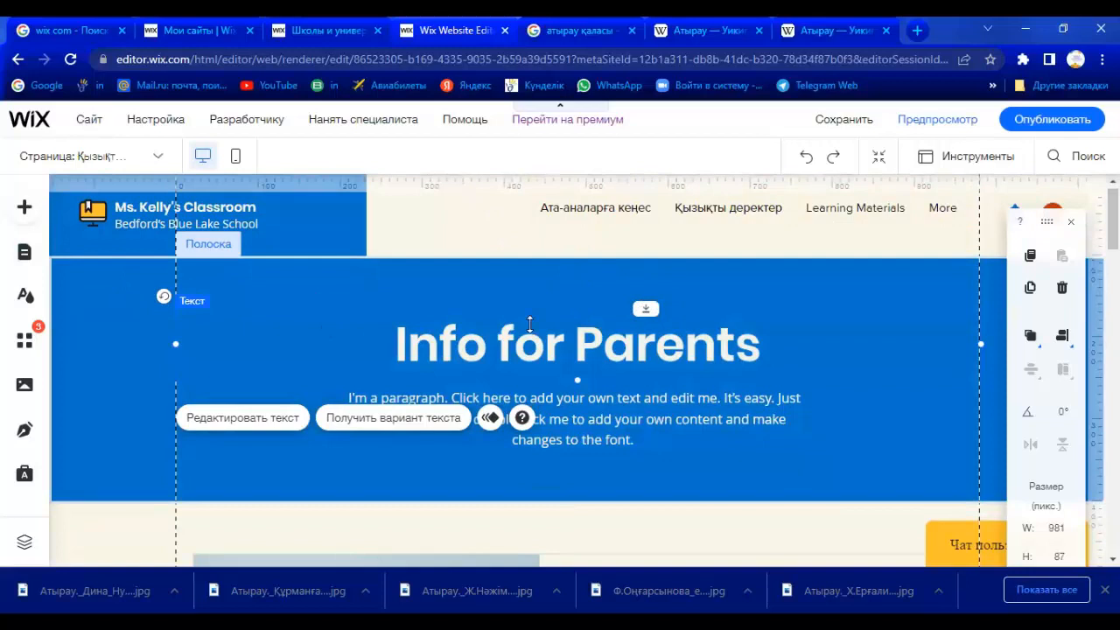
Step: Review the sections of the Қызықты деректер page down to the footer and return to its header
scroll(711, 302, "down", 2)
scroll(724, 308, "up", 2)
scroll(724, 308, "down", 10)
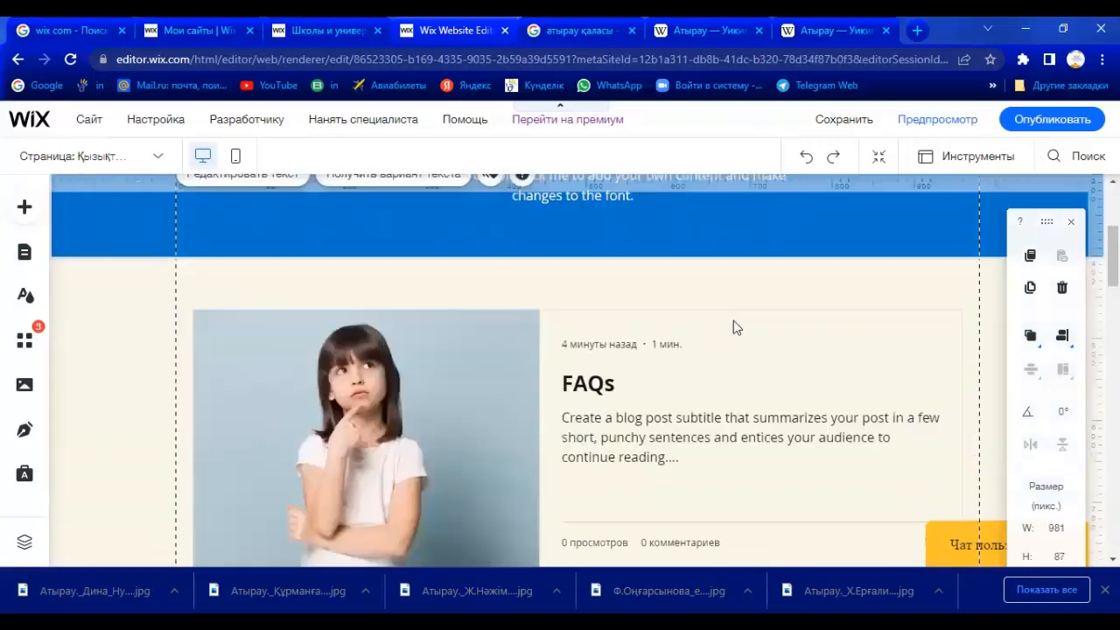
scroll(734, 322, "down", 8)
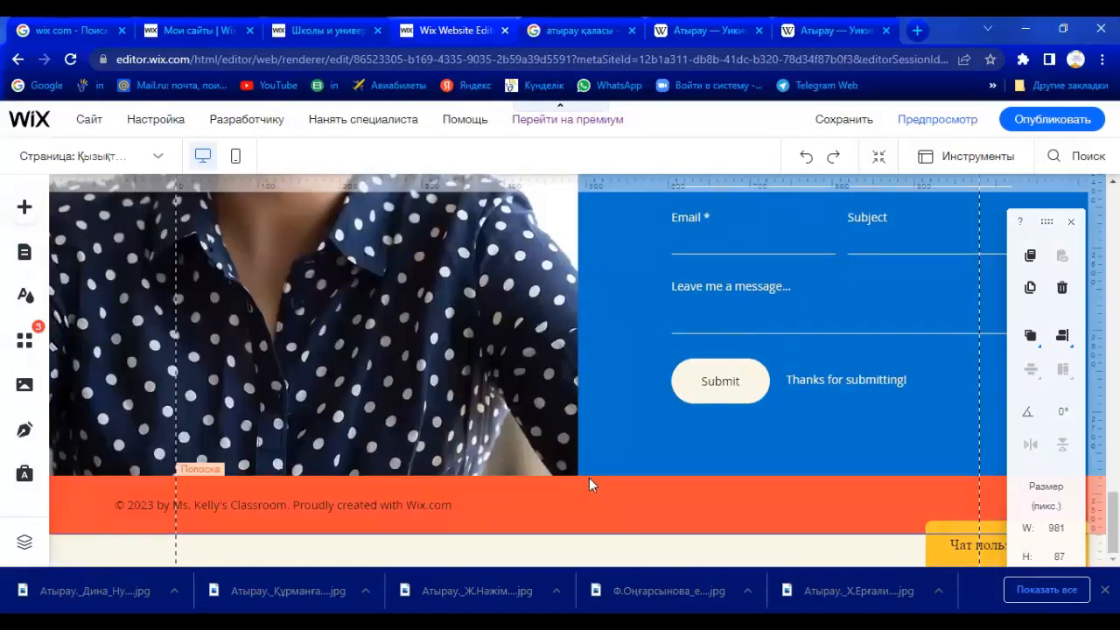
scroll(626, 472, "up", 8)
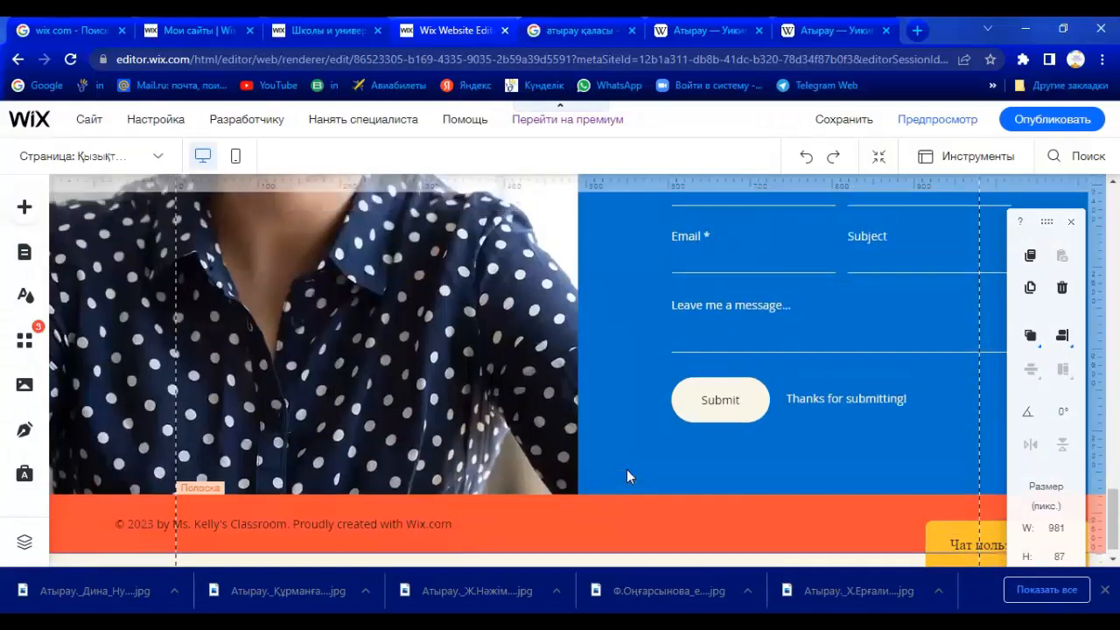
scroll(664, 462, "up", 10)
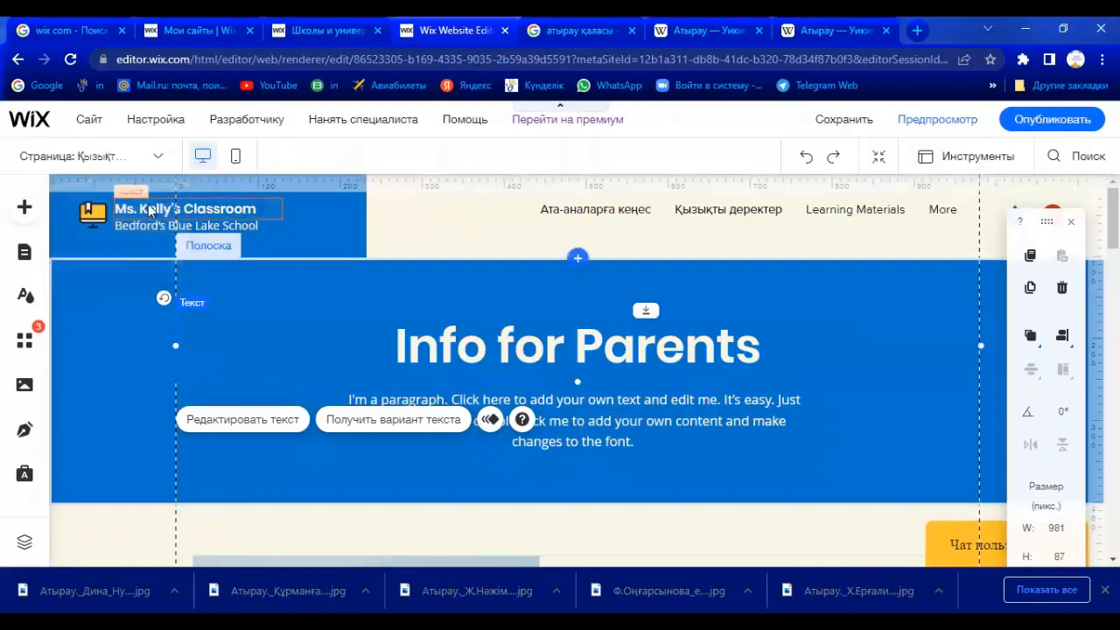
Step: Replace the header's site title "Ms. Kelly's Classroom" with "Менің алғашқы сайтым"
double_click(260, 209)
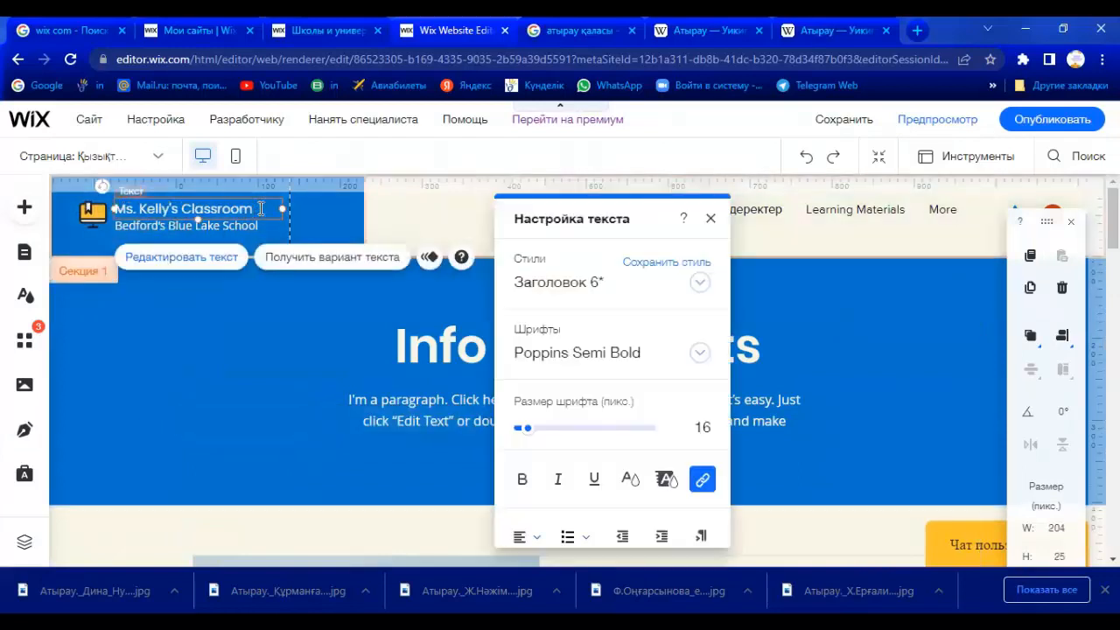
type("Ме")
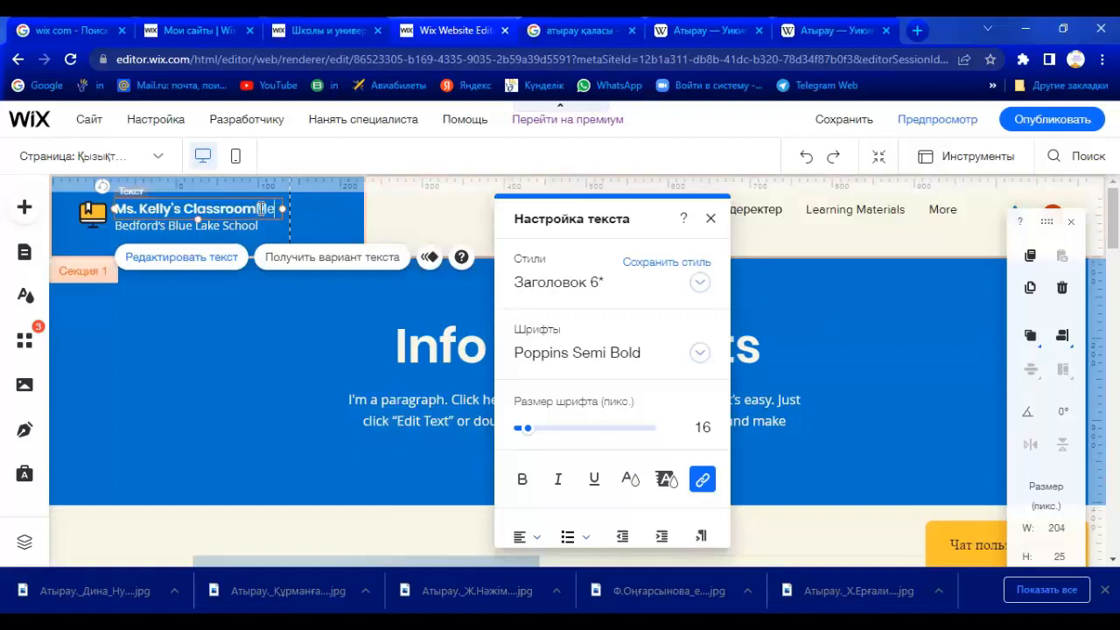
type("нің")
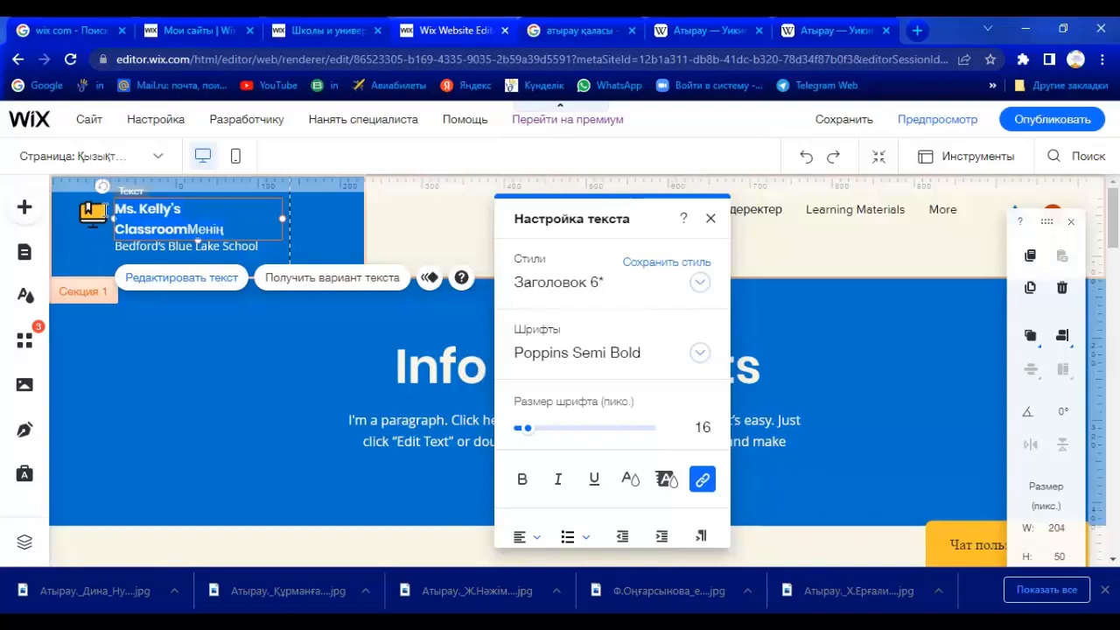
type("Ме")
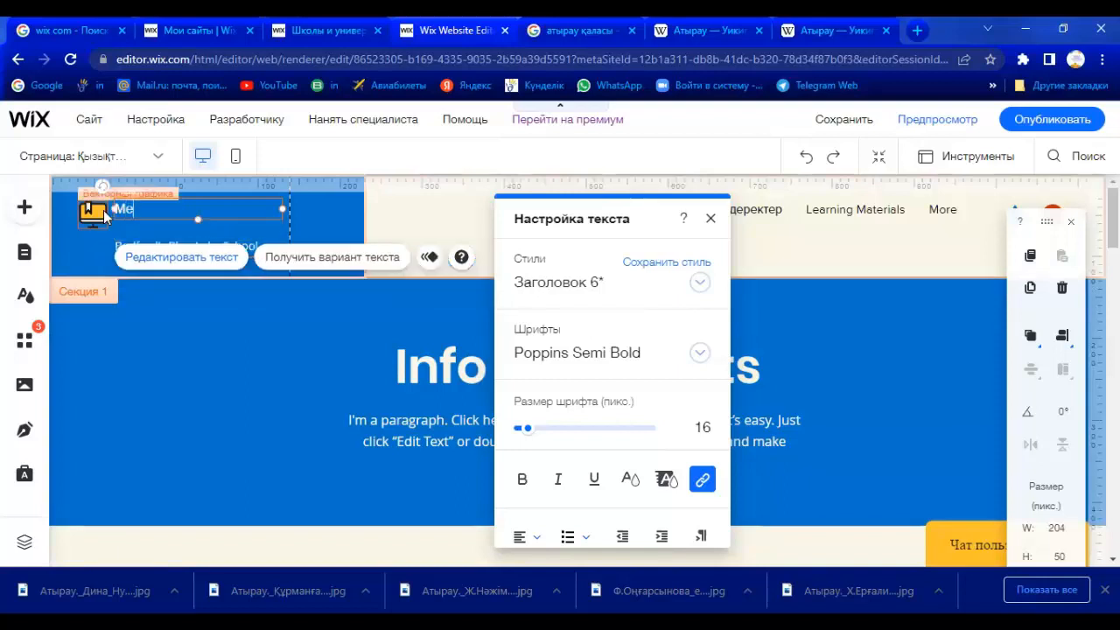
type("нің алгашкы сайтым")
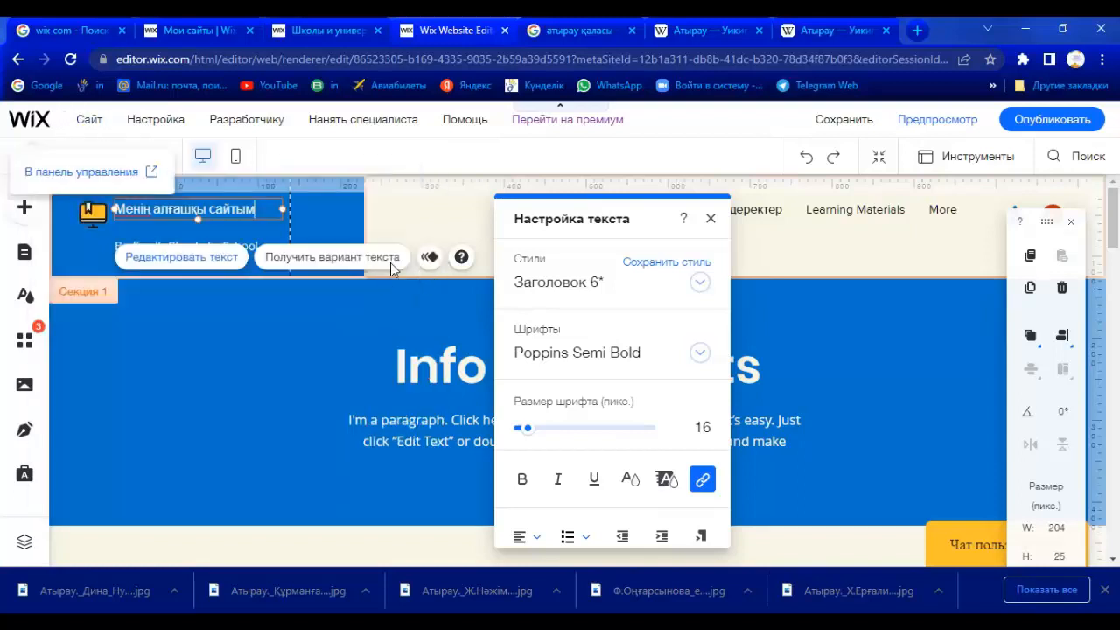
left_click(175, 354)
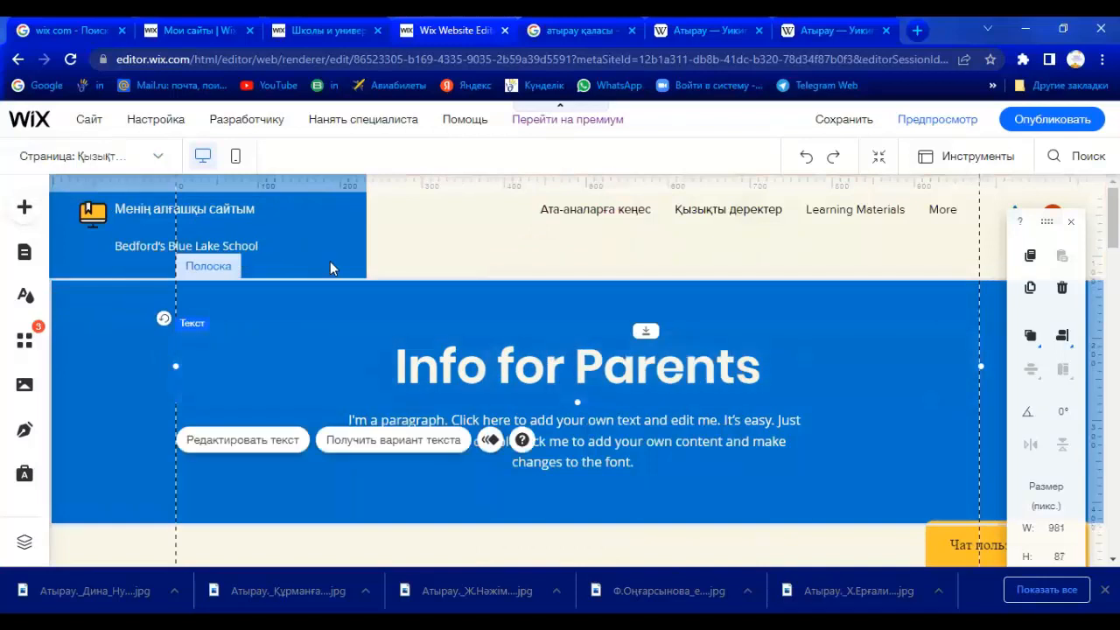
Step: Nudge the header subtitle slightly down and replace its text with "Сайтқа қош келдіңіздер!"
left_click(249, 246)
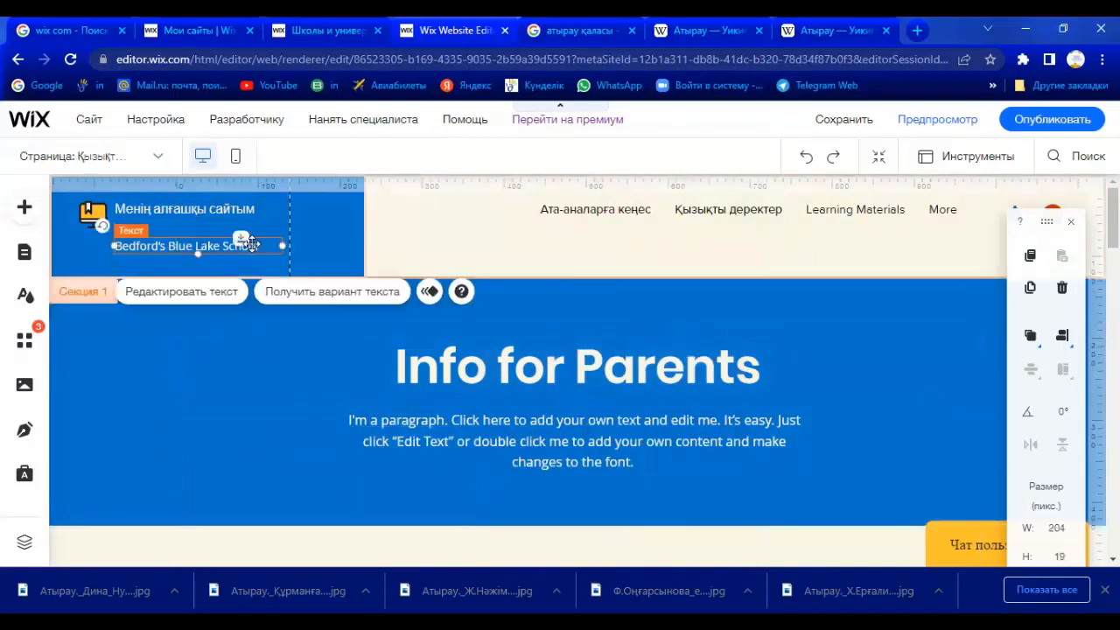
left_click_drag(259, 245, 258, 248)
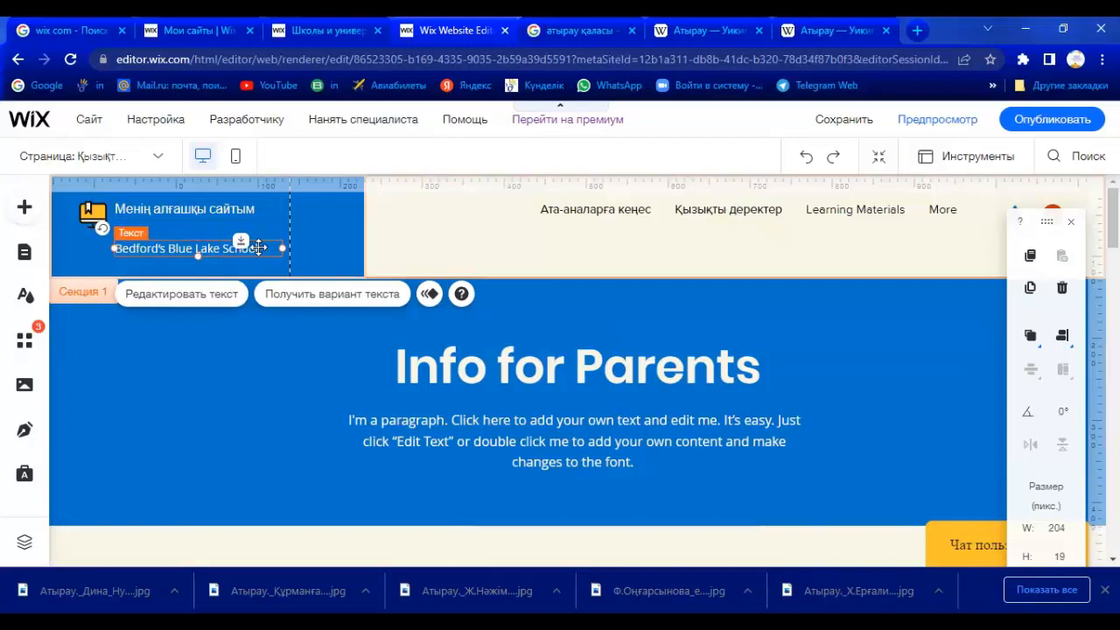
double_click(210, 248)
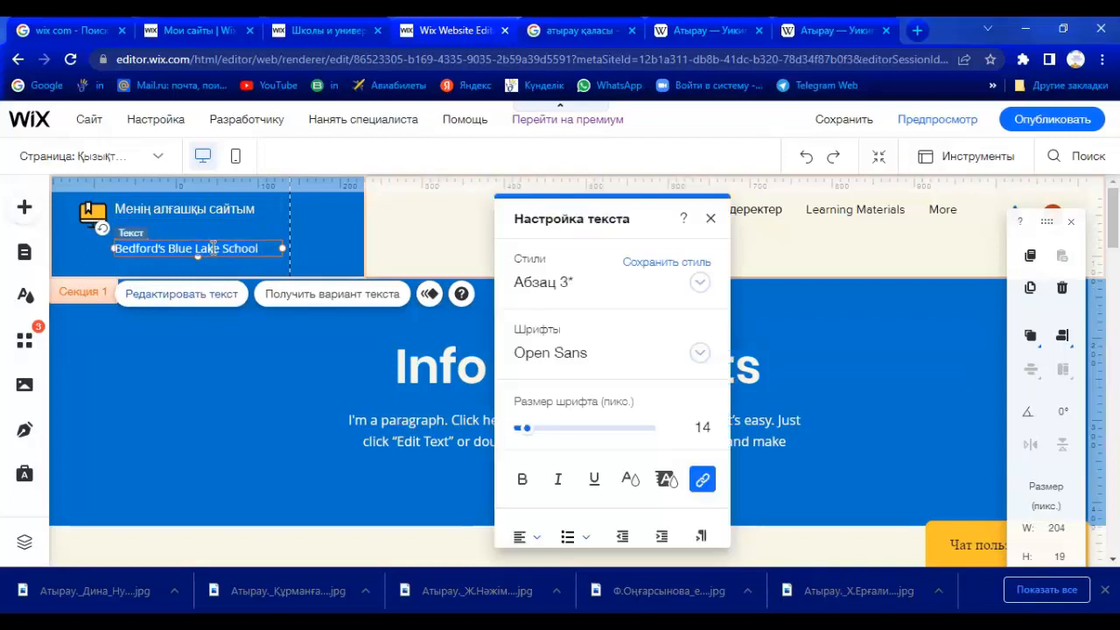
type("Сайтқа қош келдіңіздер!")
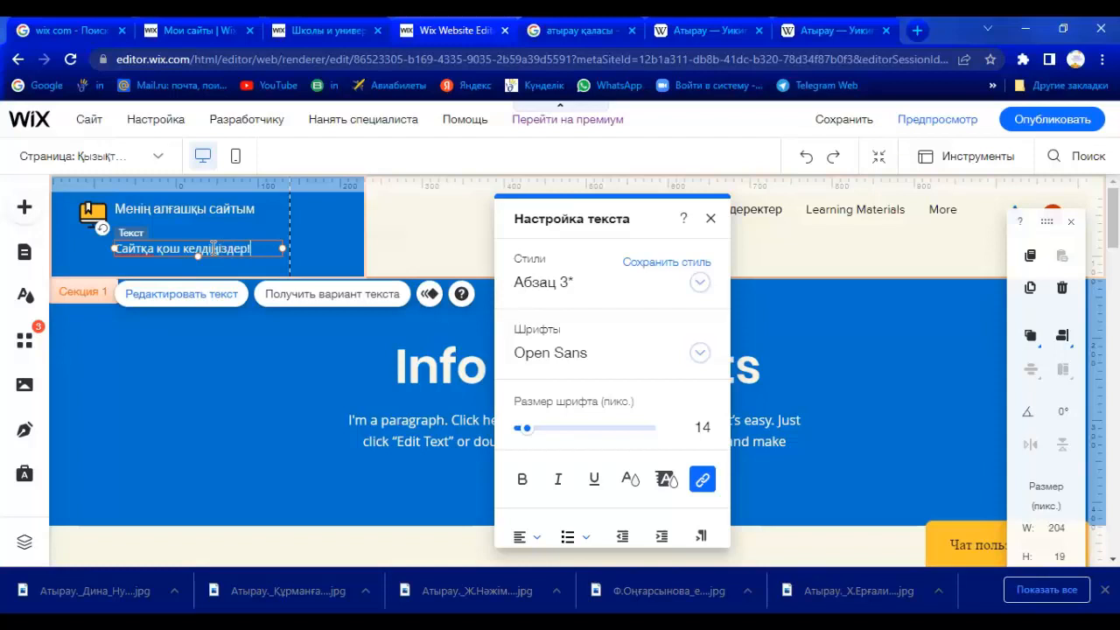
left_click(212, 382)
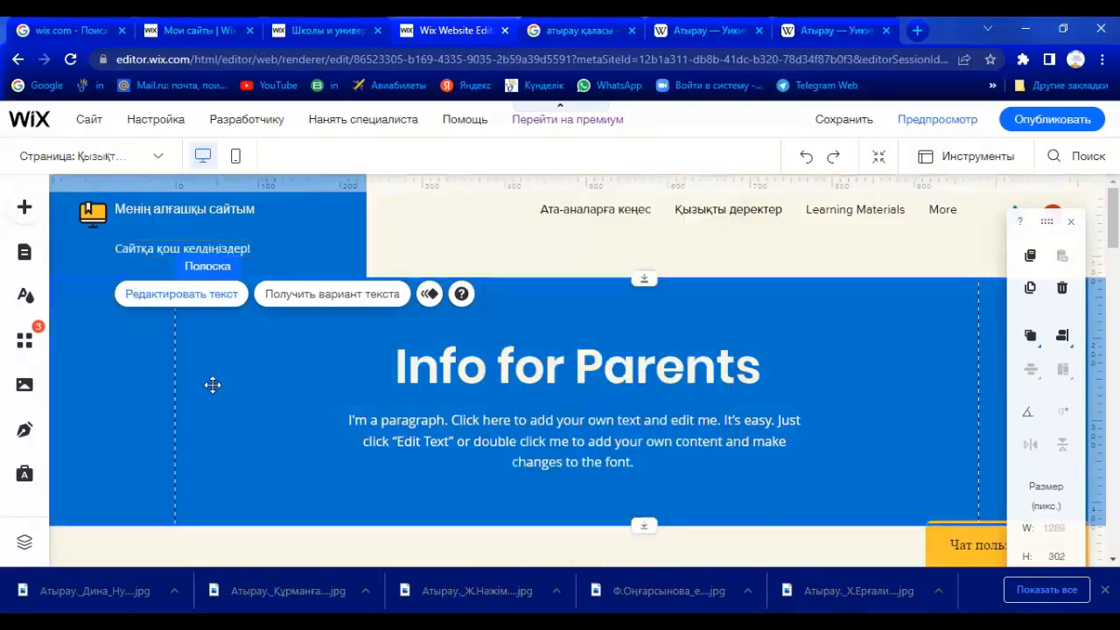
Step: Replace the blue banner's heading "Info for Parents" with "Құрметті Ата-ана, оқушы!"
left_click(565, 368)
left_click(565, 370)
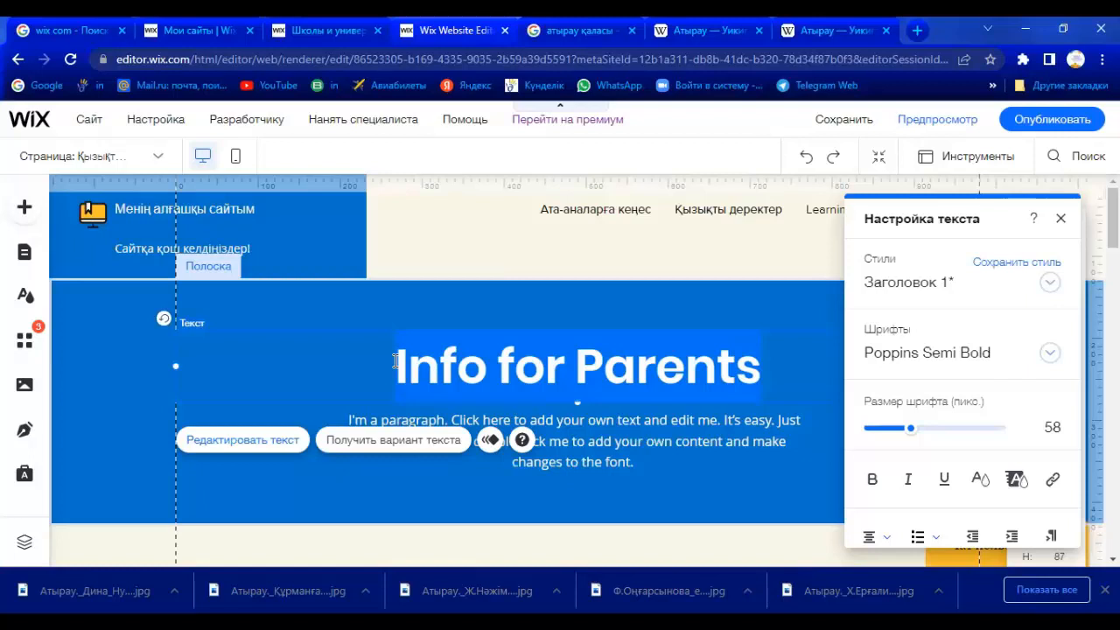
type("Құрм")
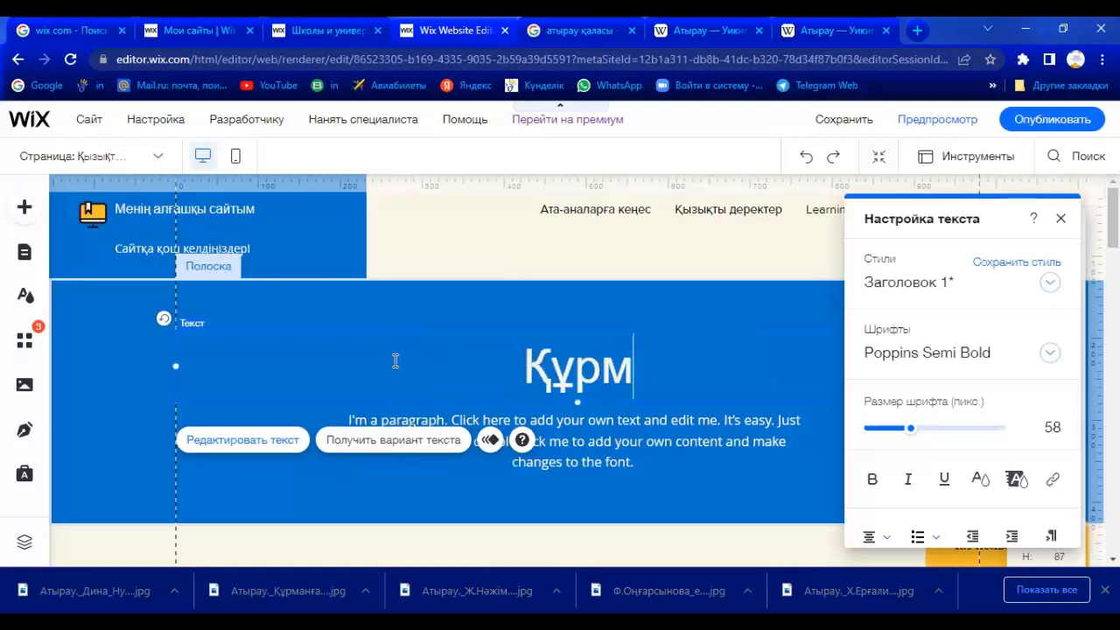
type("етті А")
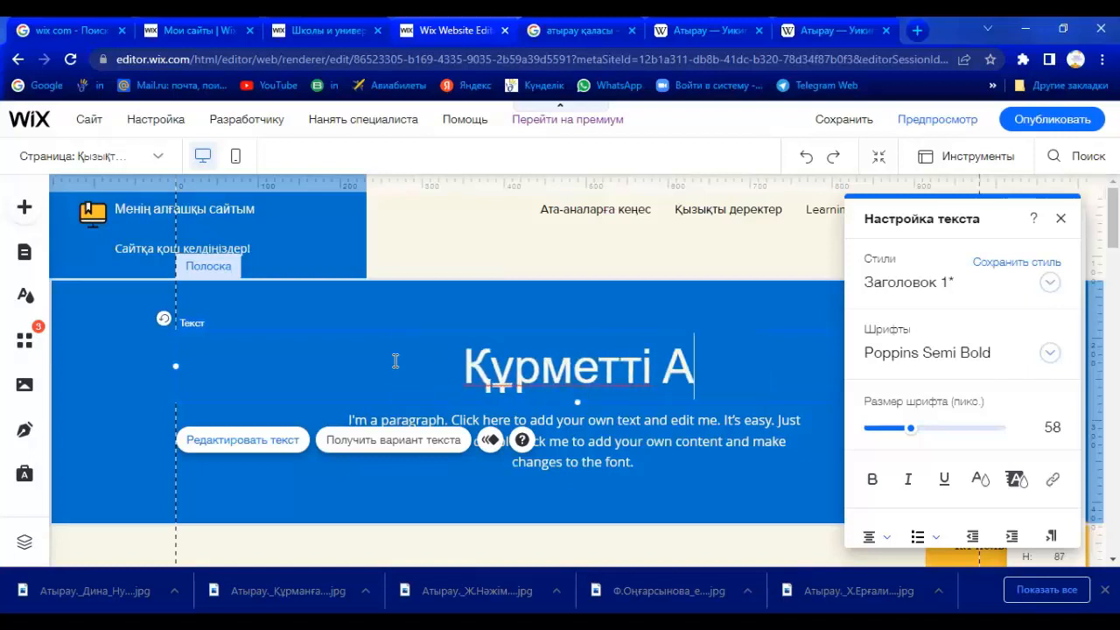
type("та-")
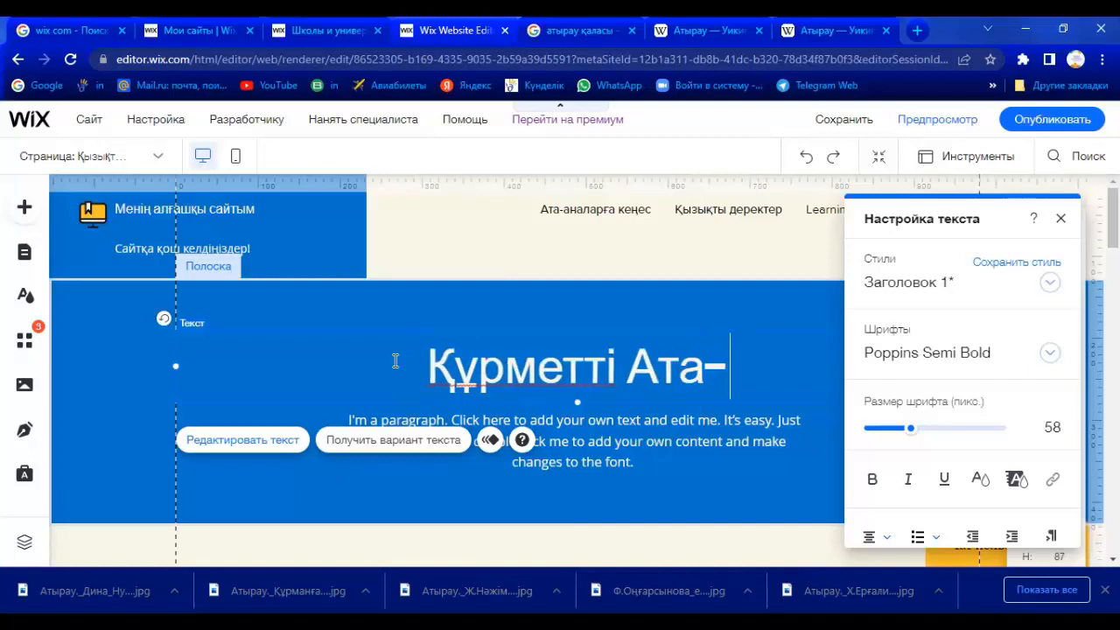
type("ана")
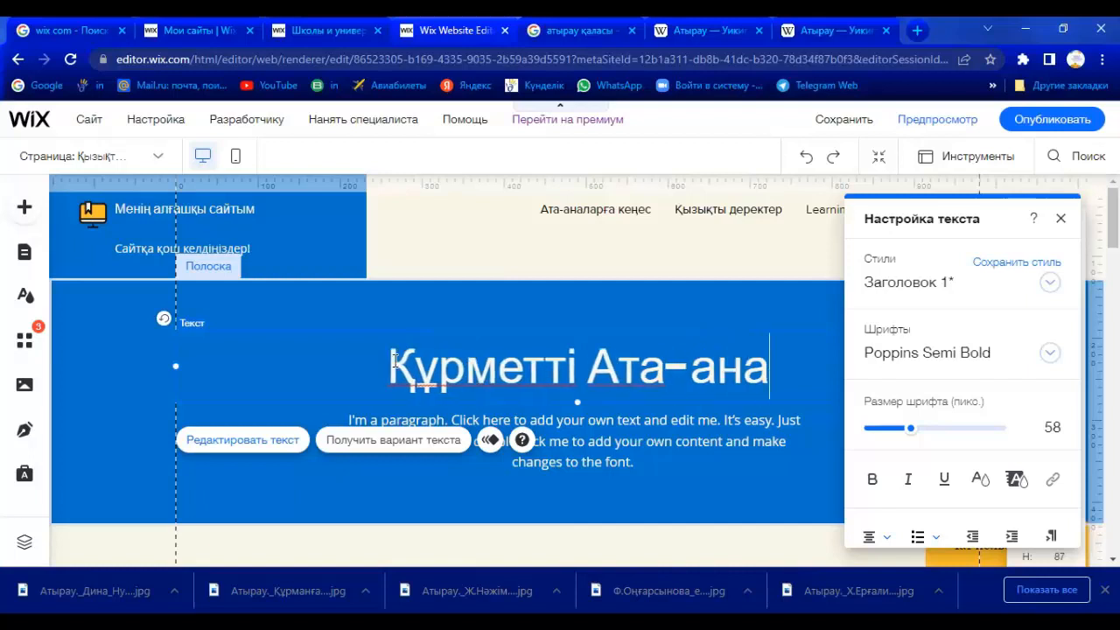
type(", о")
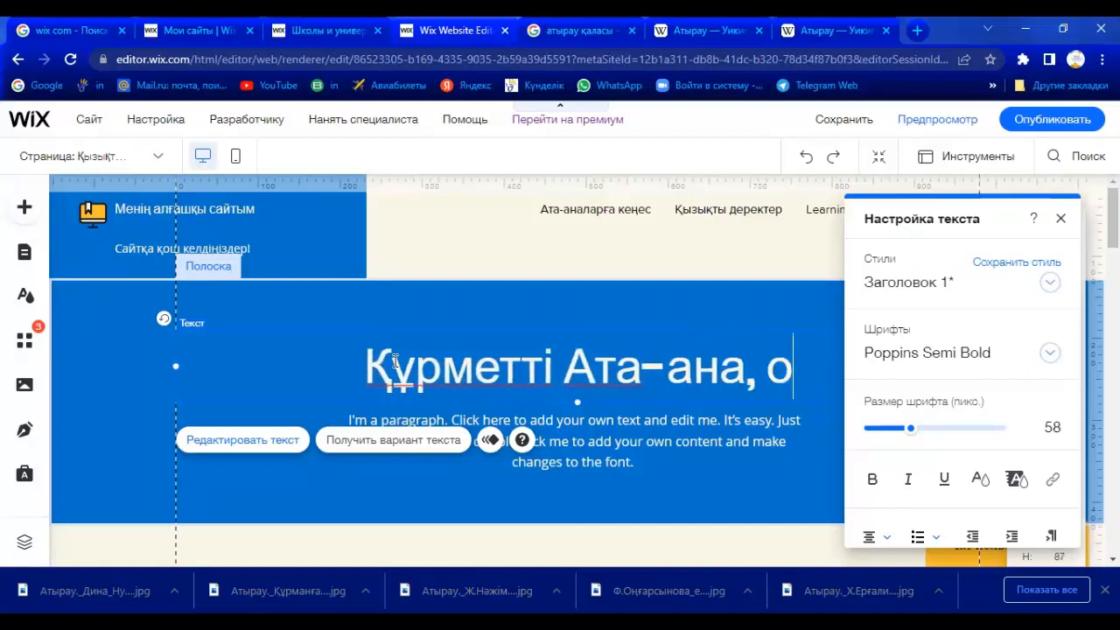
type("кушы")
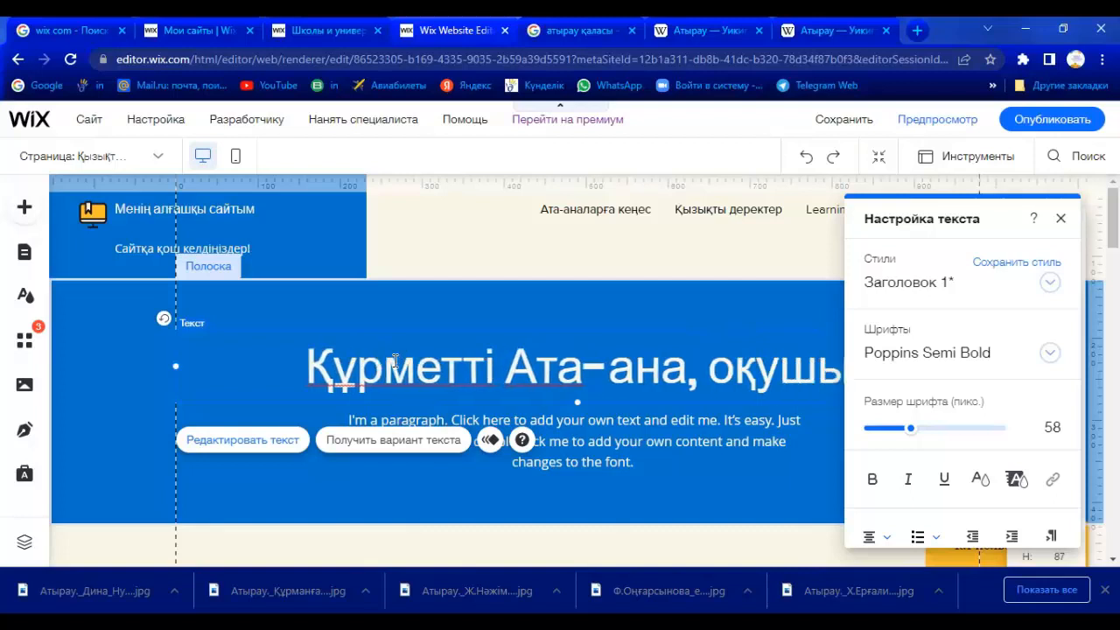
type("!")
Step: Replace the placeholder paragraph under the banner heading with the sentence "Менің парақшама қош келдіңіздер."
left_click(639, 421)
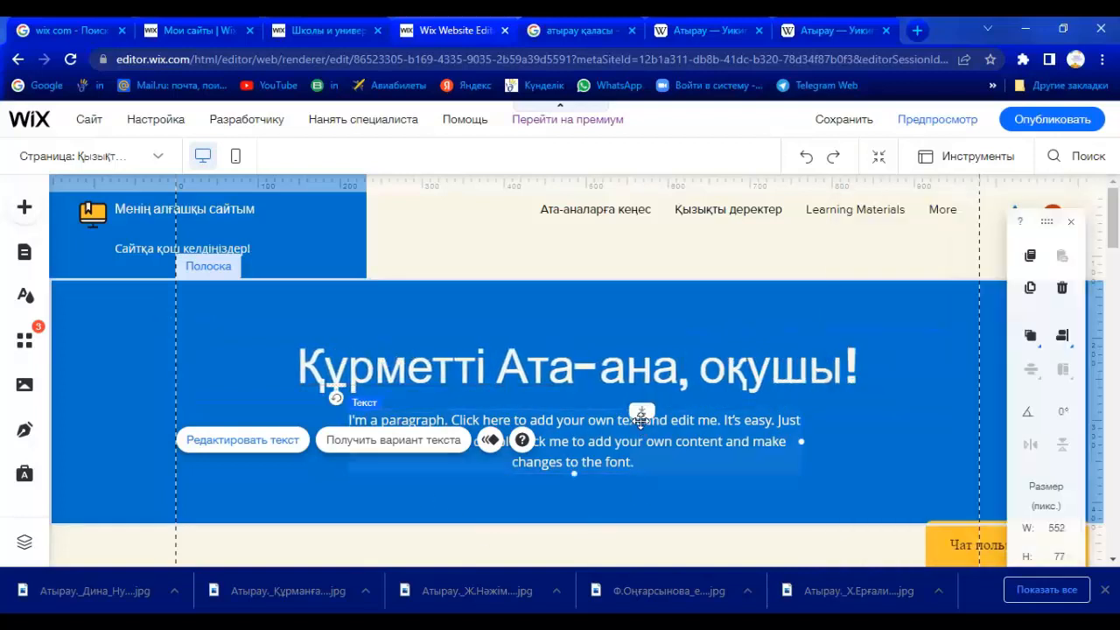
double_click(640, 422)
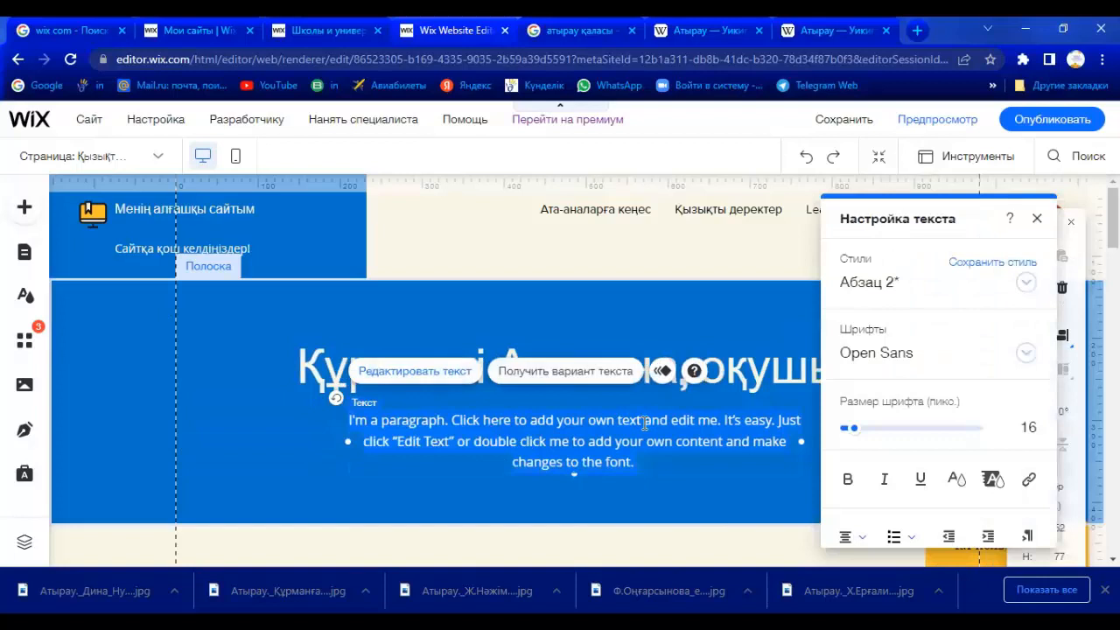
type("Менің ")
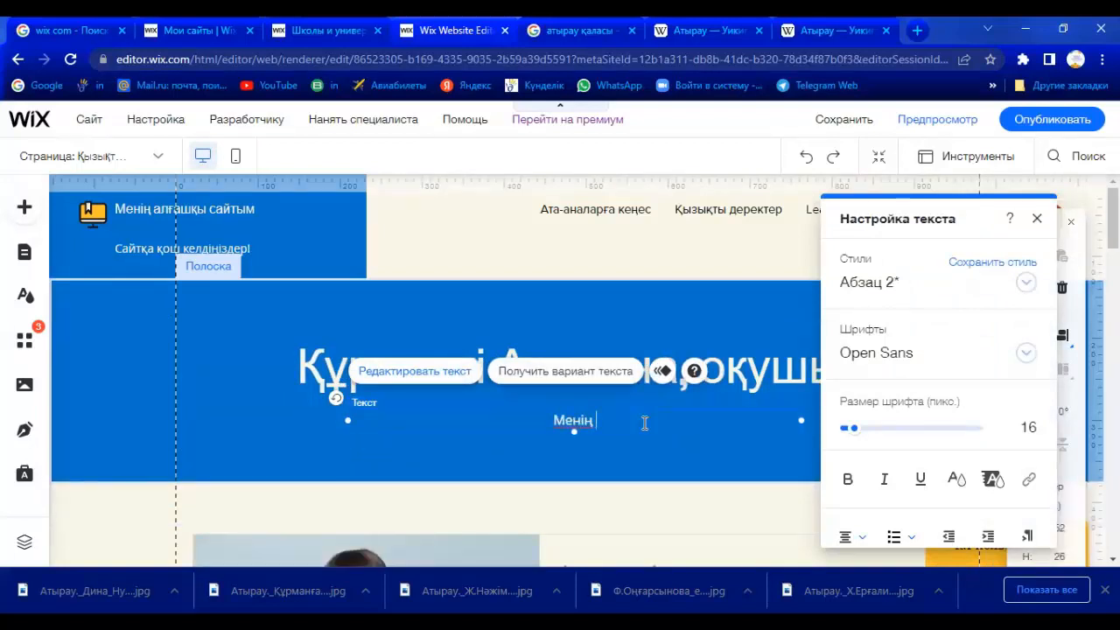
type("парақшама ")
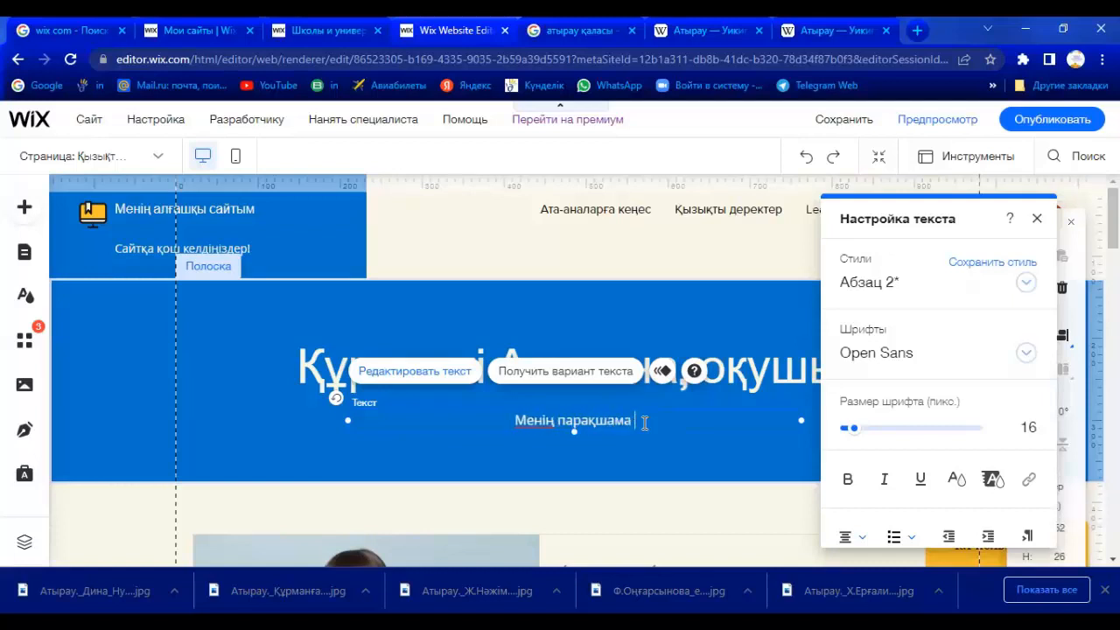
type("қош")
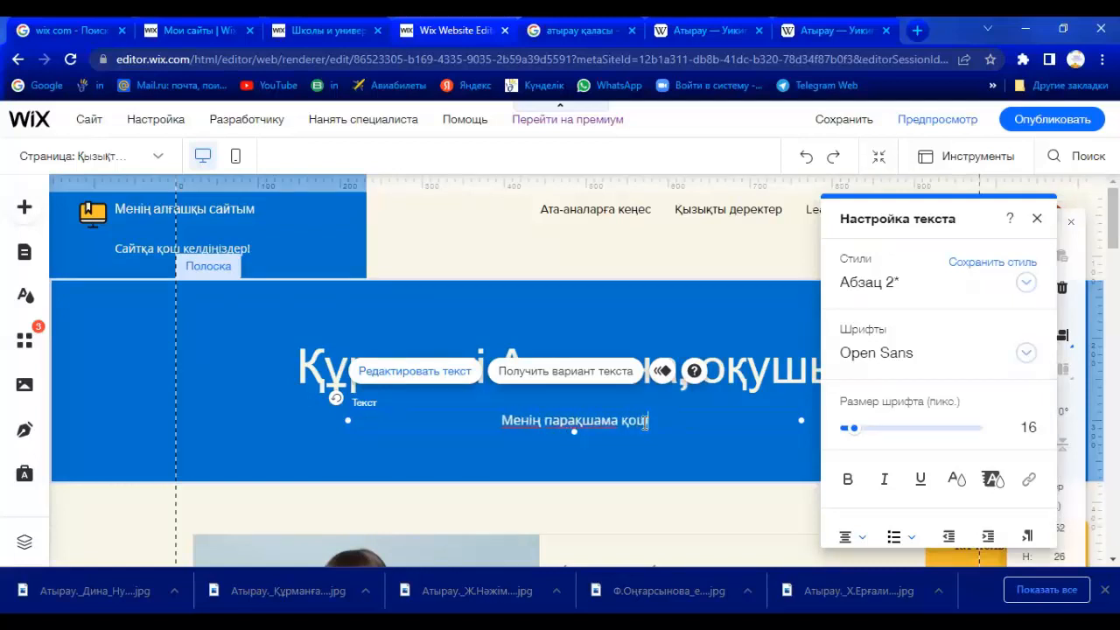
type(" келдіңізде")
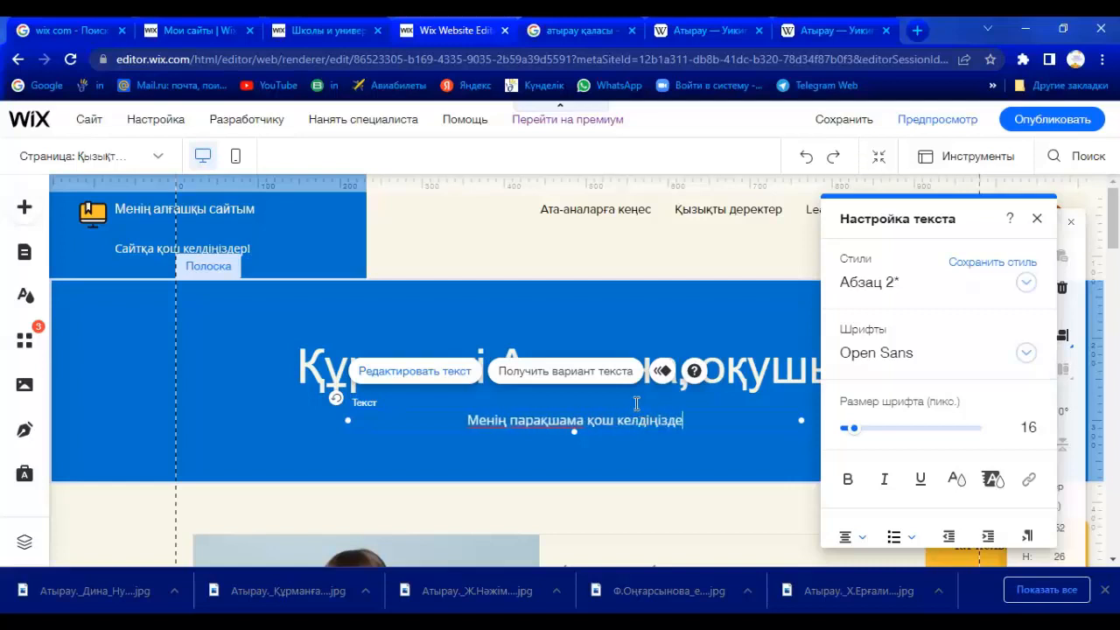
type("р. сіз")
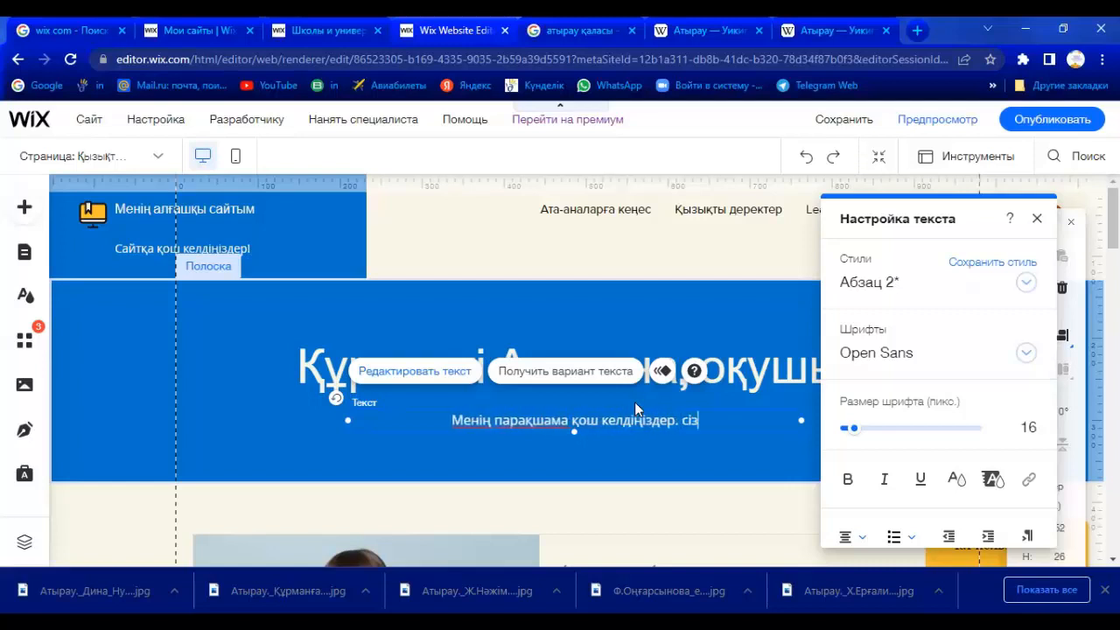
key("BackSpace")
key("BackSpace")
key("BackSpace")
key("BackSpace")
key("BackSpace")
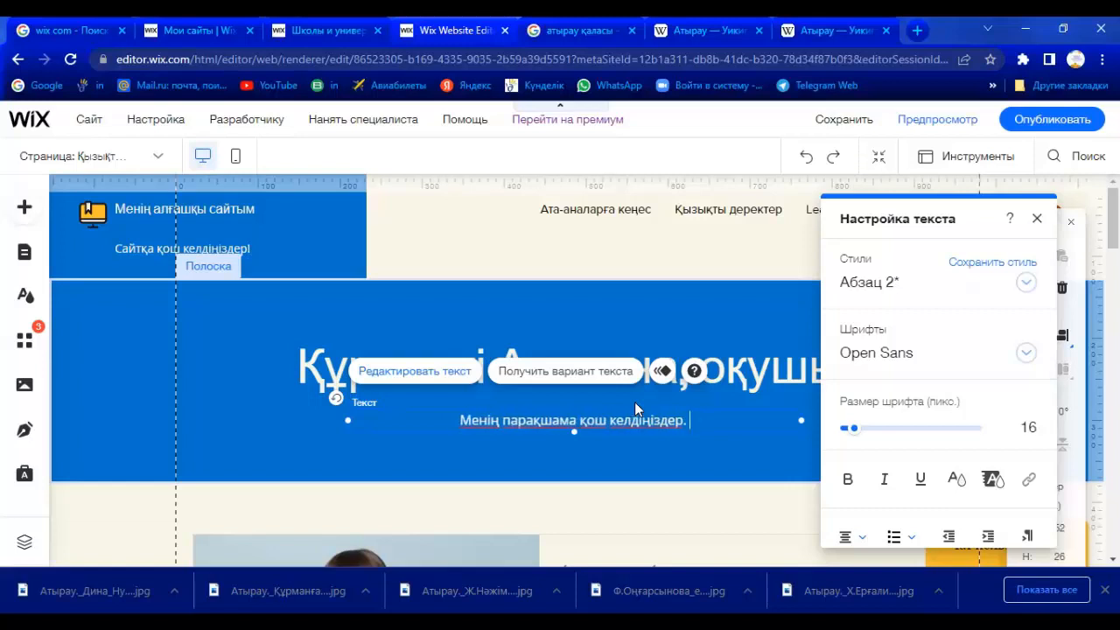
Step: Extend the banner paragraph with the sentence "Сіз бұл парақшадан өзіңізге қажетті, құнды ақпараттарды алуға мүмкіндігіңіз бар."
type("Сіз ")
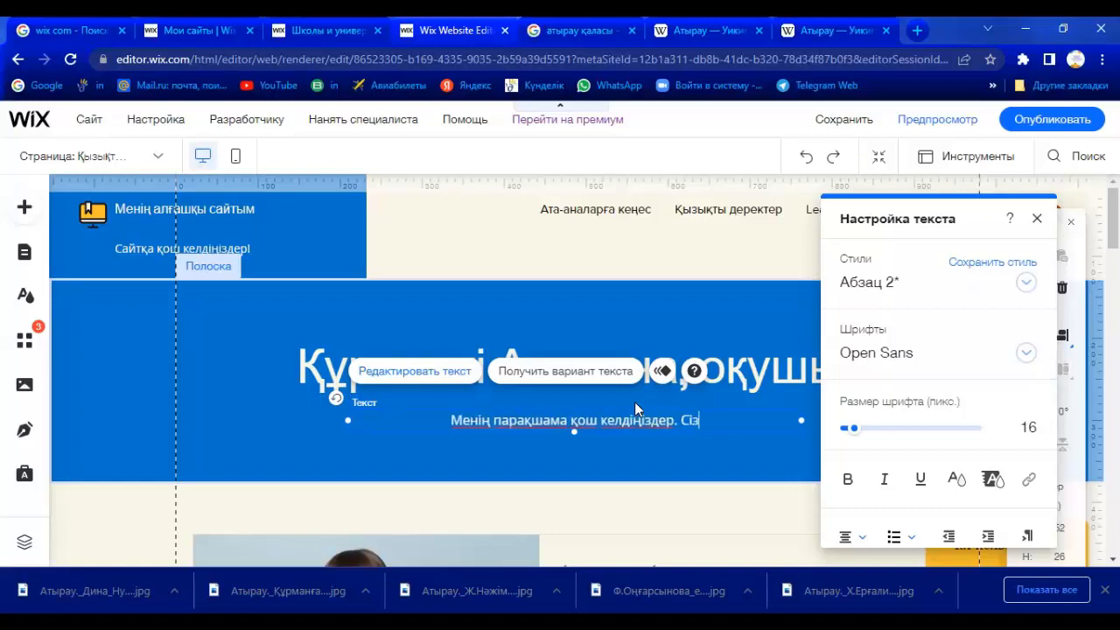
type("бұл ")
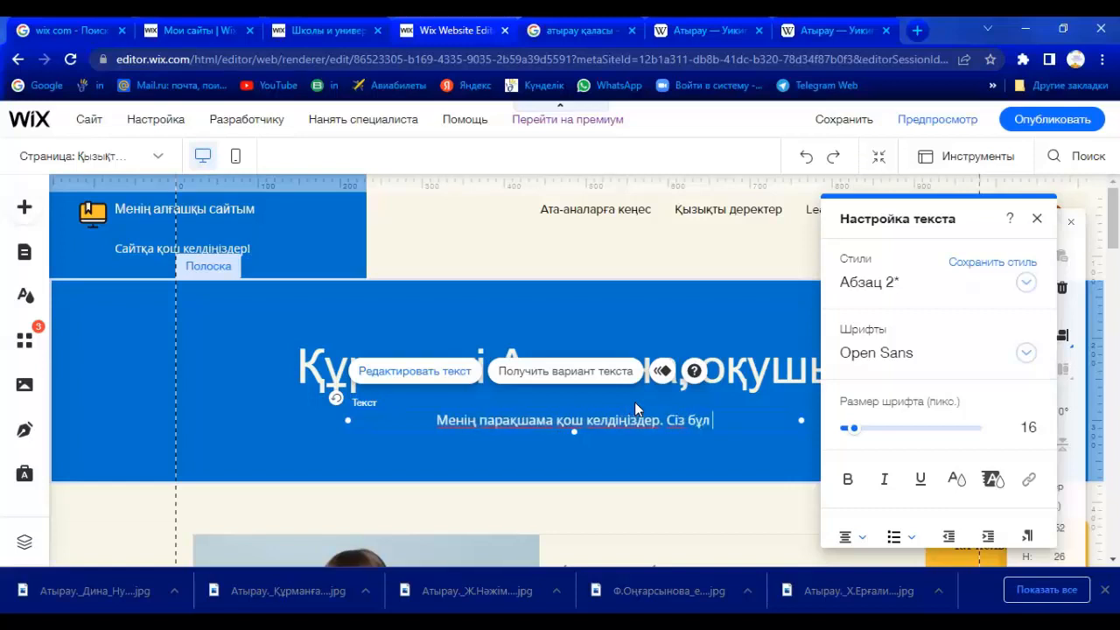
type("парақшада")
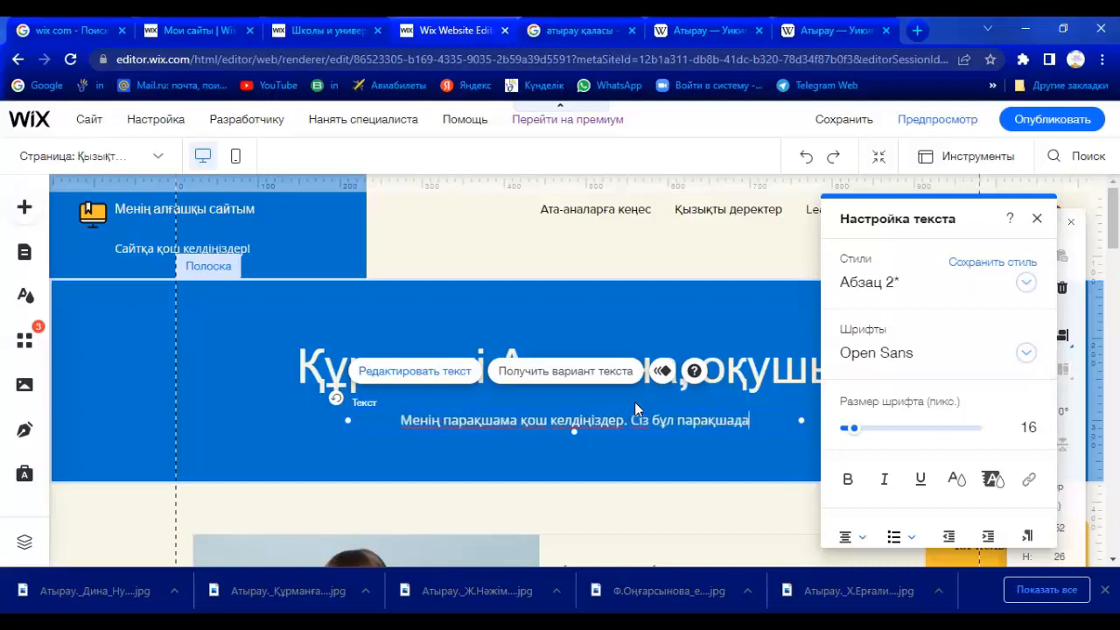
type("н өзіңі")
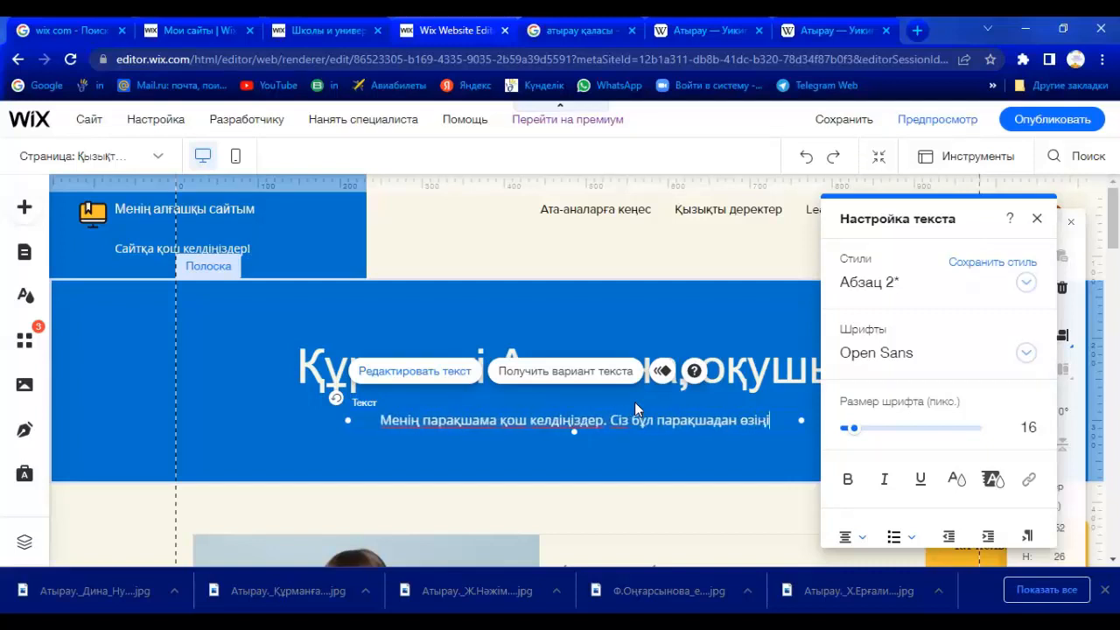
type("зге қаже")
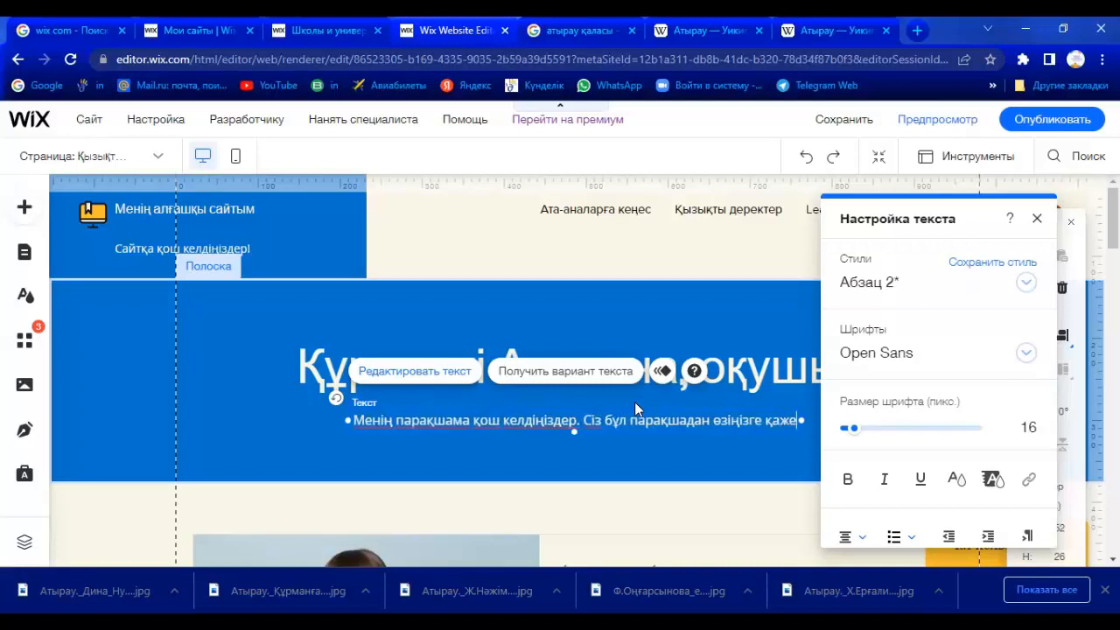
type("тті, қ")
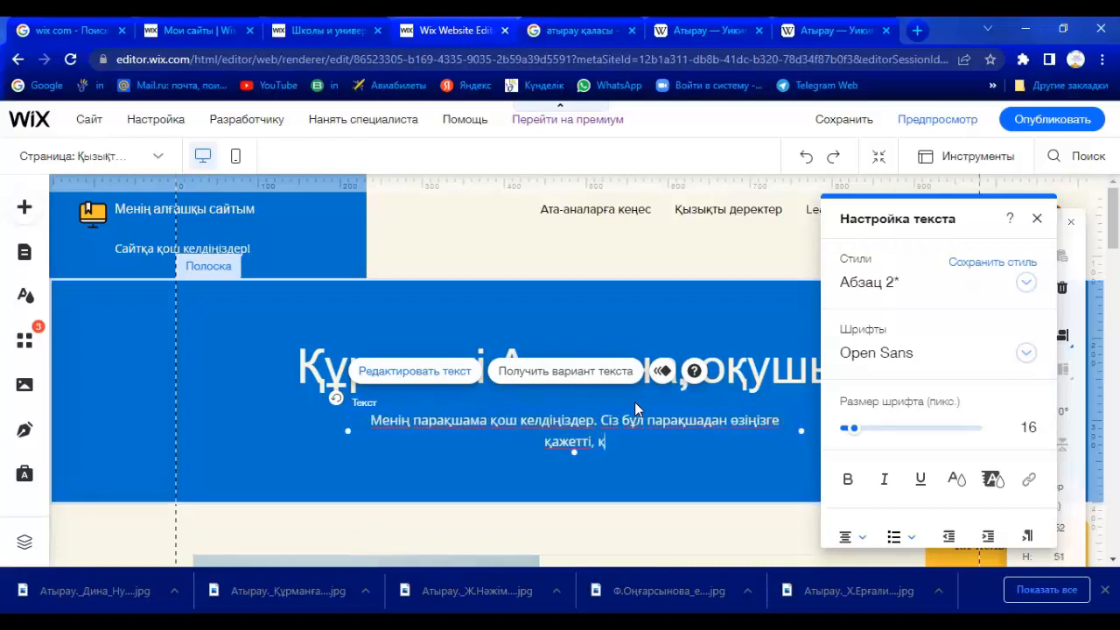
type("ұнды ақп")
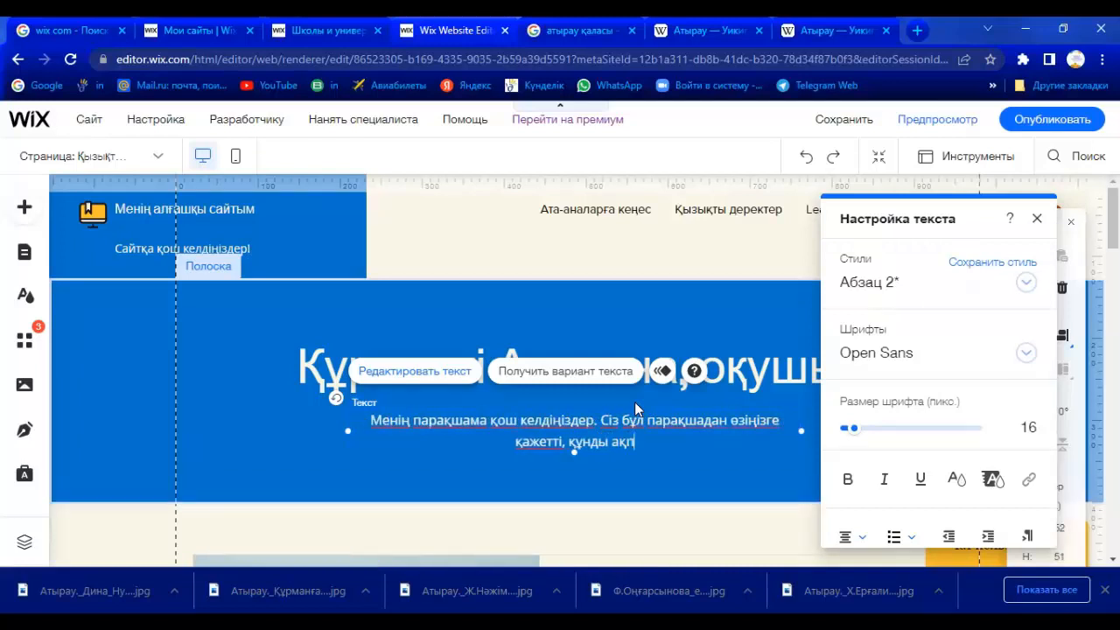
type("араттард")
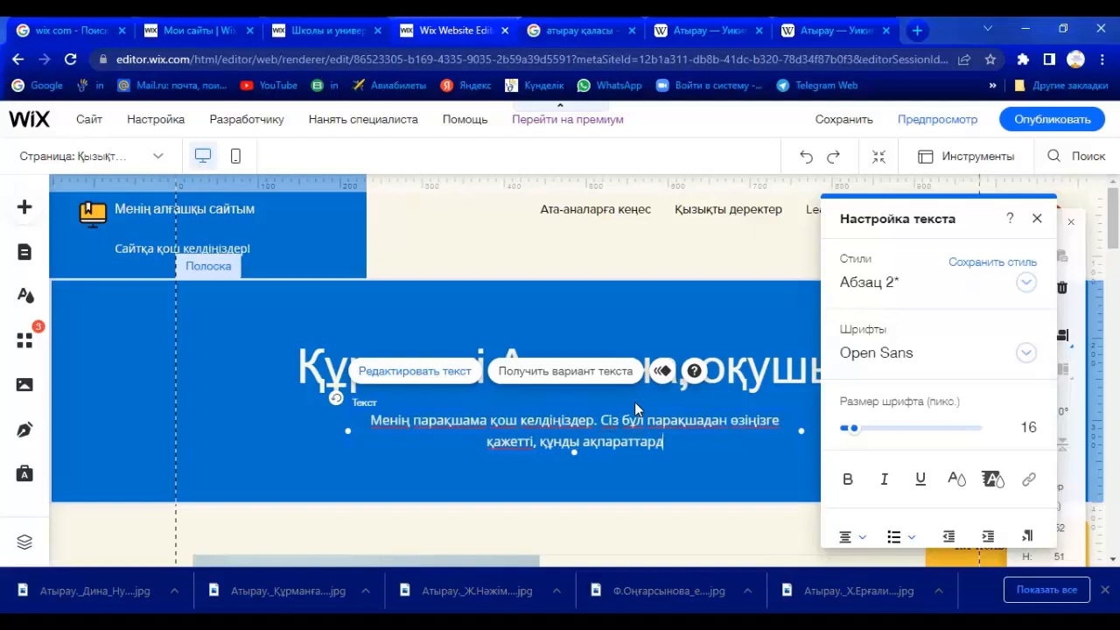
type("ы а")
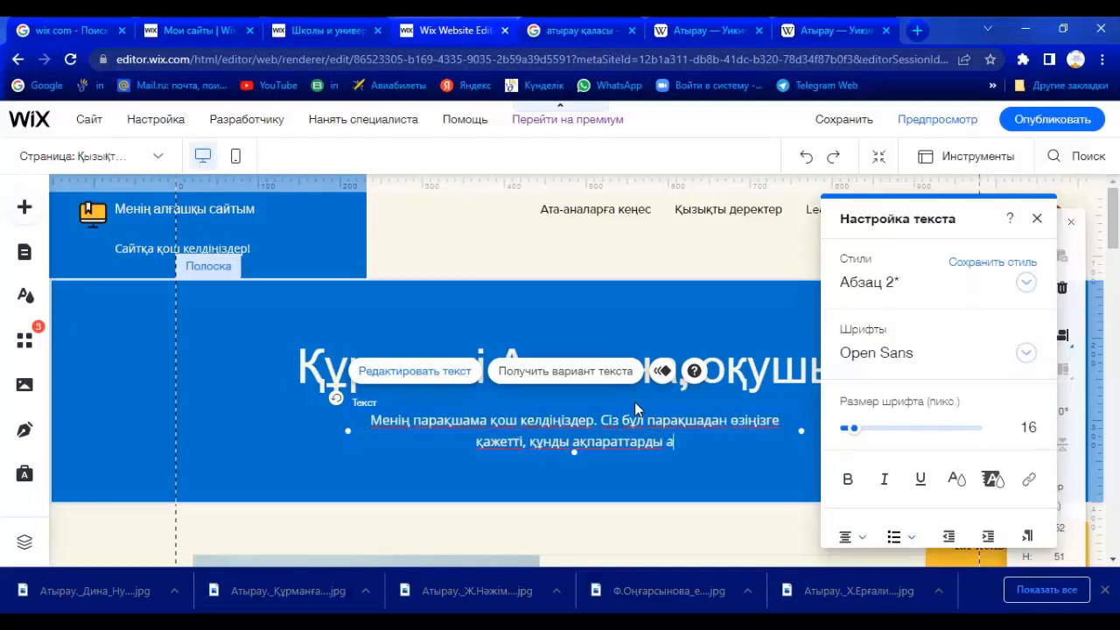
type("лу")
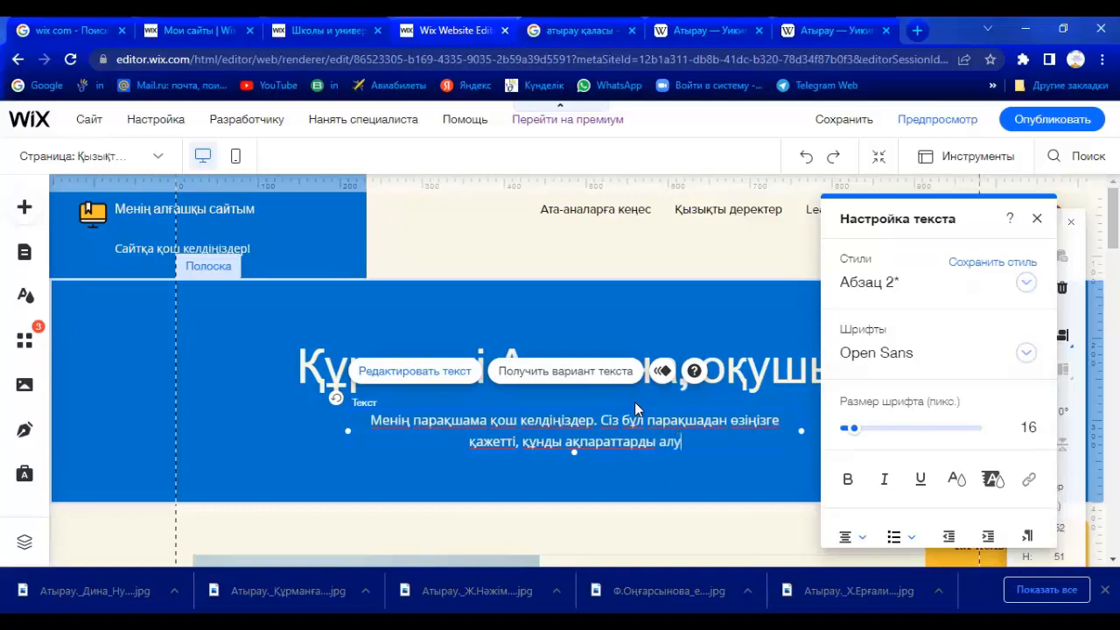
type("ға мүмк")
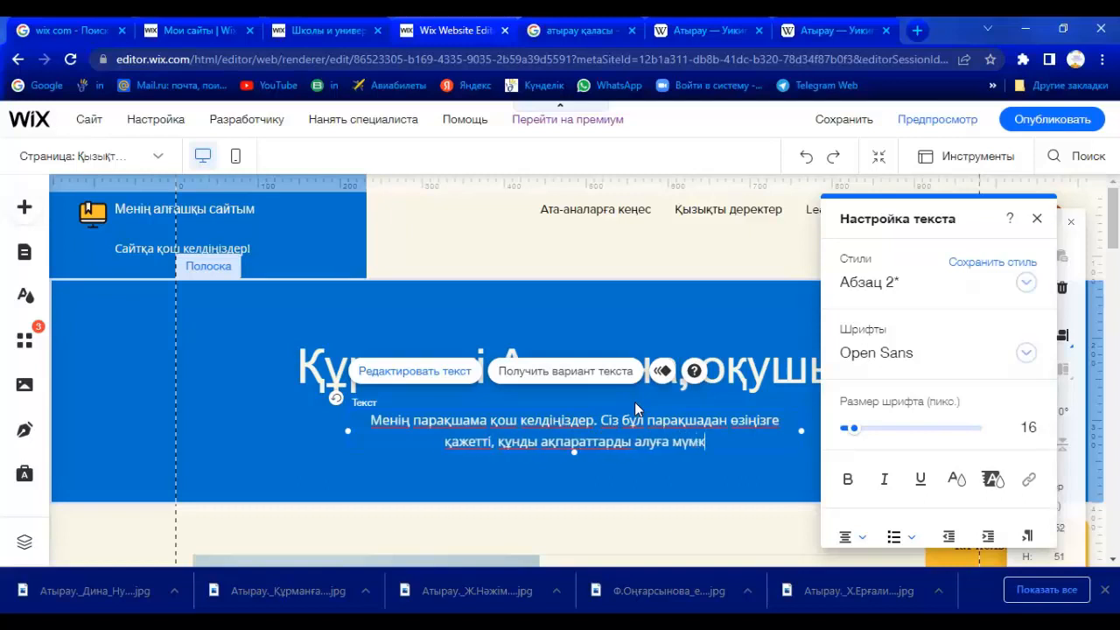
type("індігіңі")
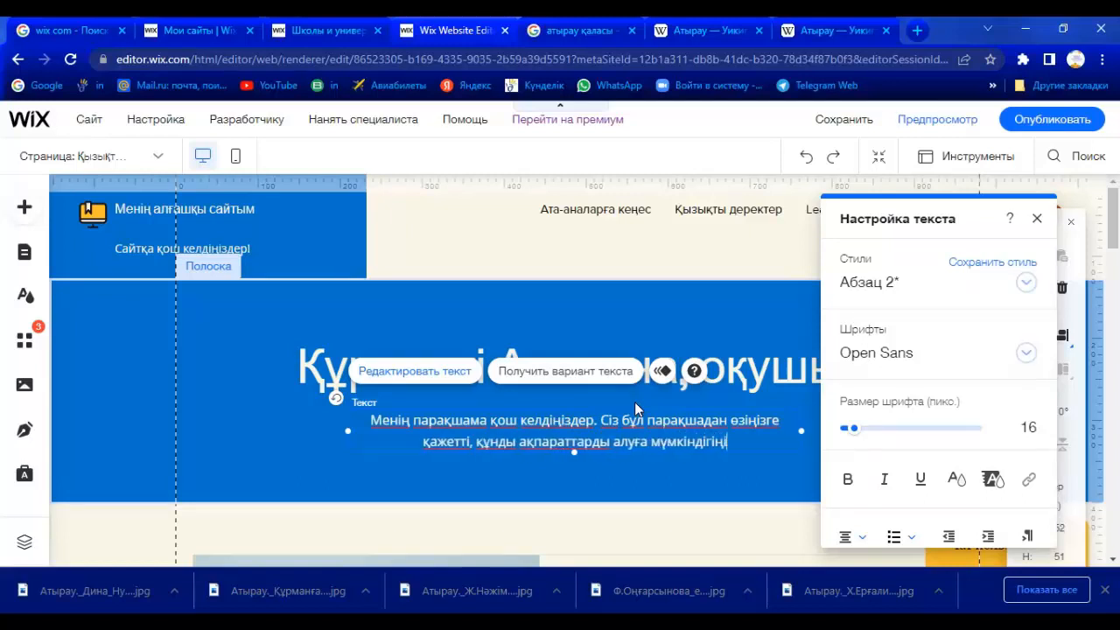
type("з бар.")
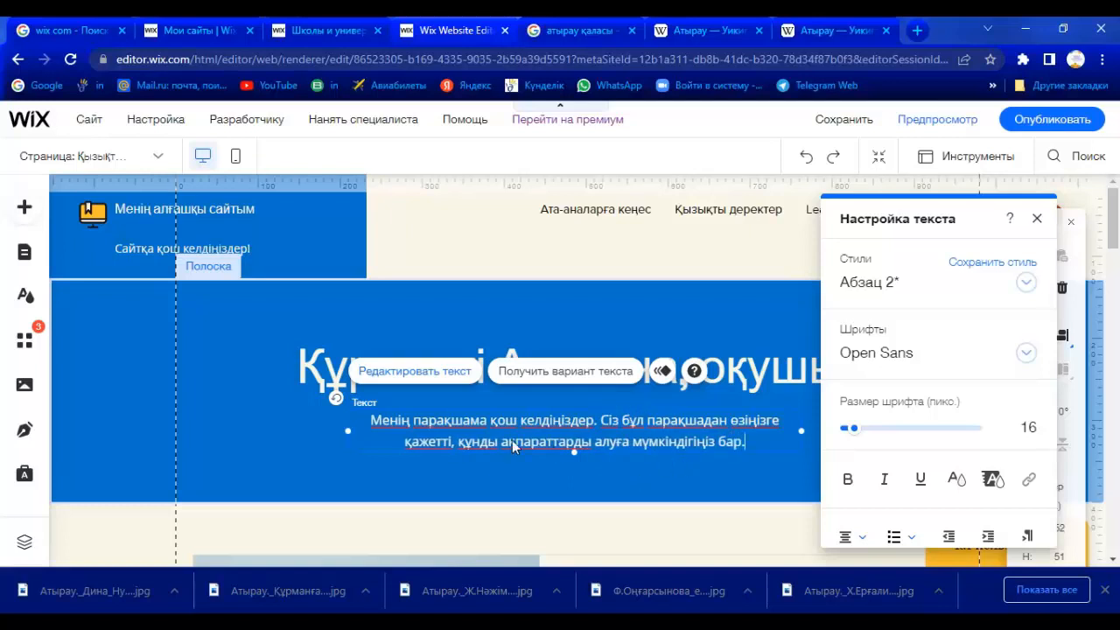
Step: Make the whole banner paragraph bold and color it black (#000000)
left_click(634, 465)
double_click(437, 427)
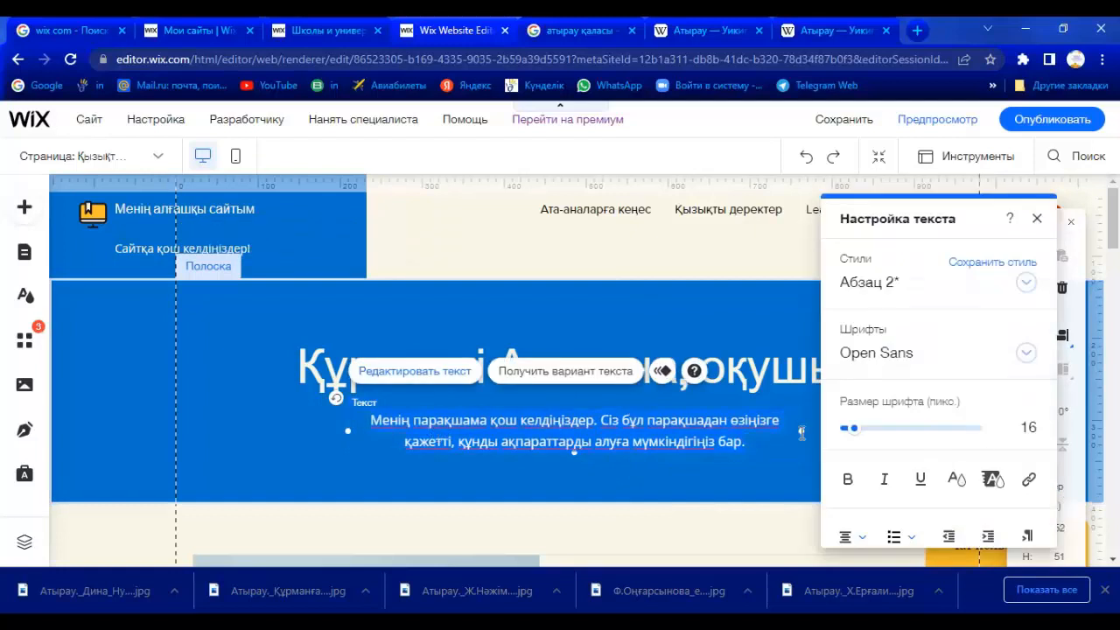
left_click(847, 481)
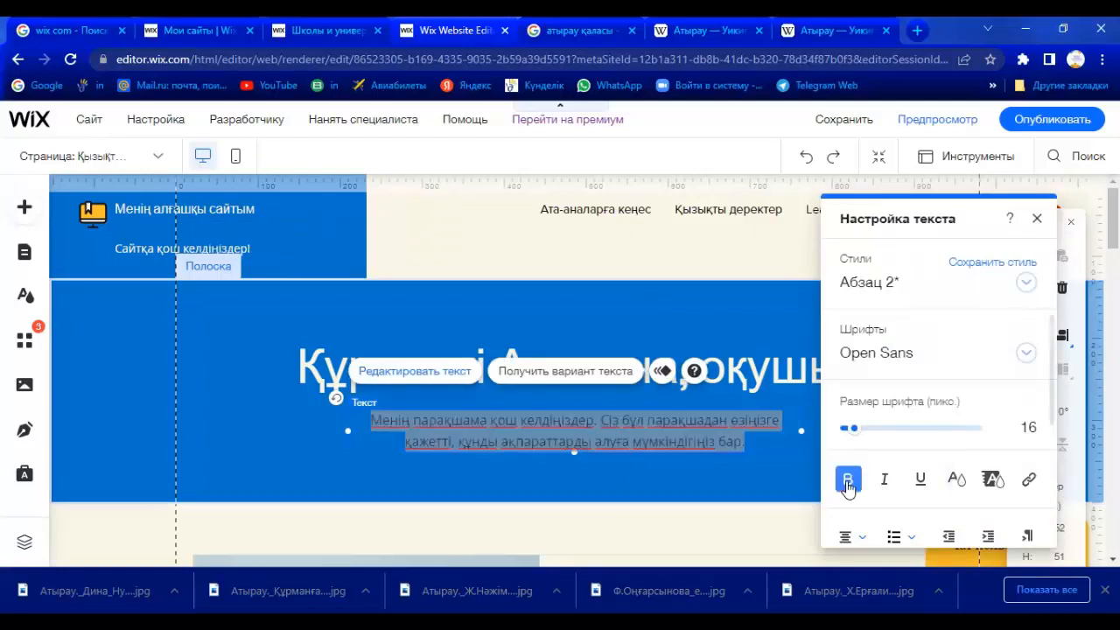
left_click(958, 479)
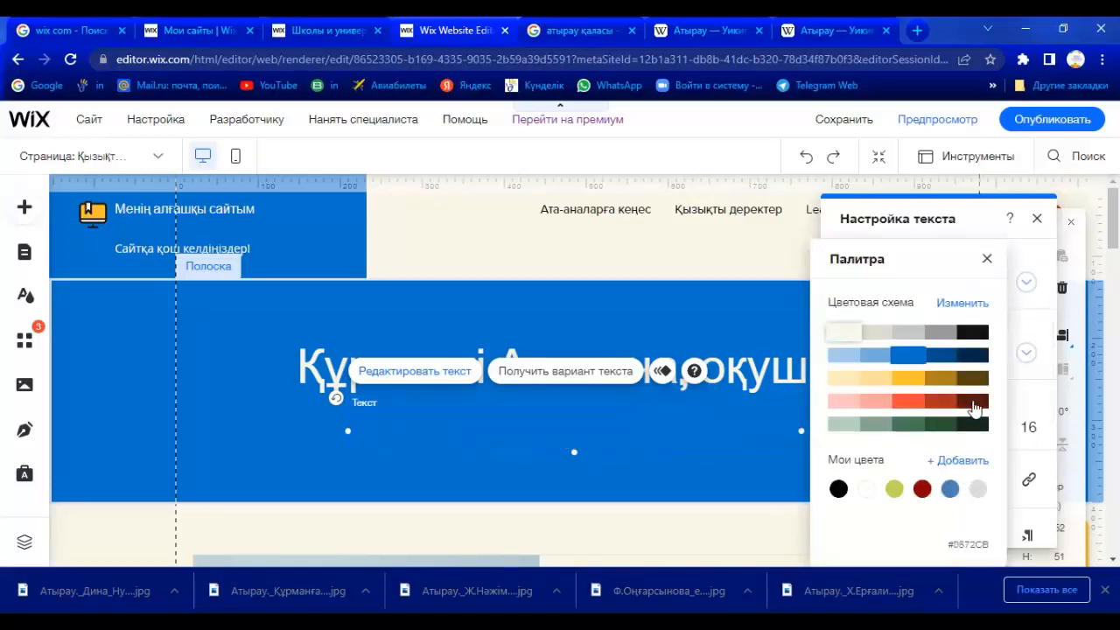
left_click(838, 488)
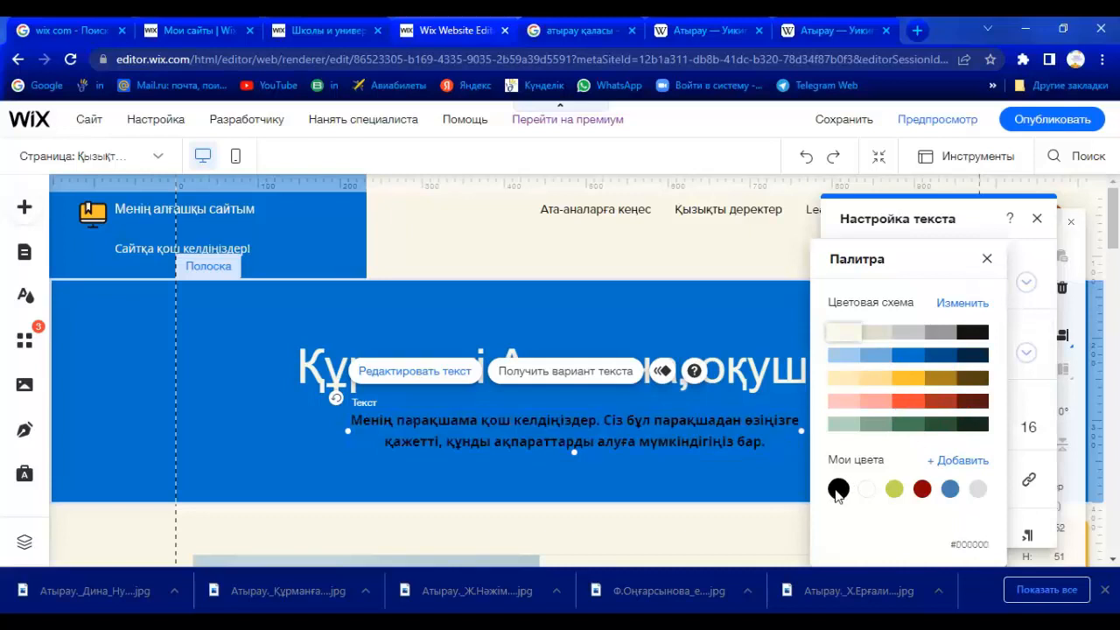
left_click(787, 376)
left_click(736, 370)
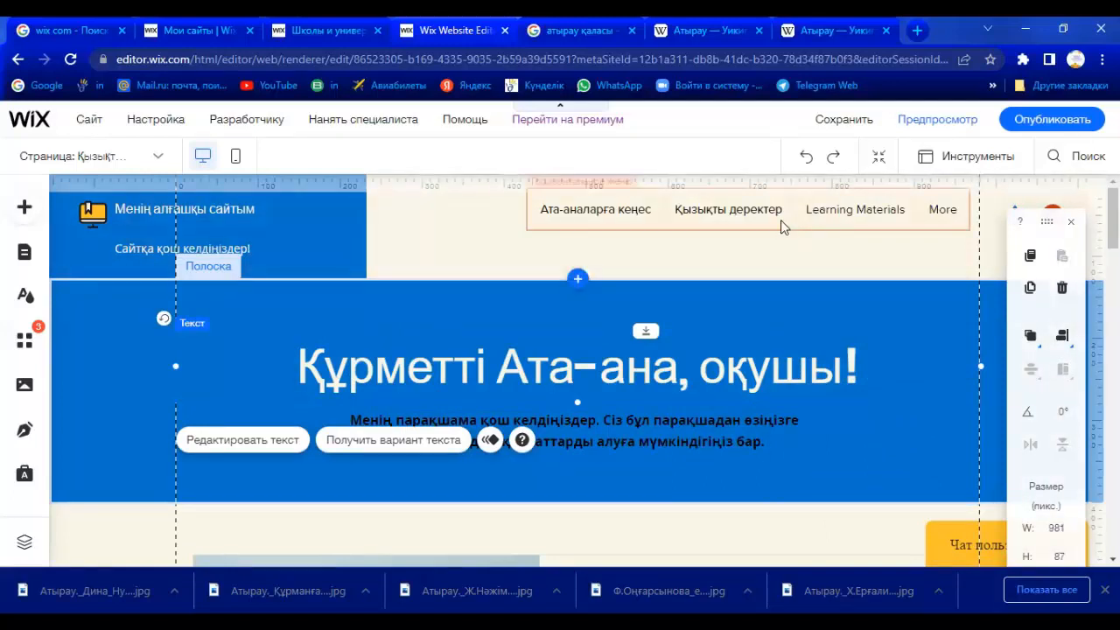
Step: Try to open the posts in the post list below the banner for editing, and close the site editor
scroll(793, 441, "down", 3)
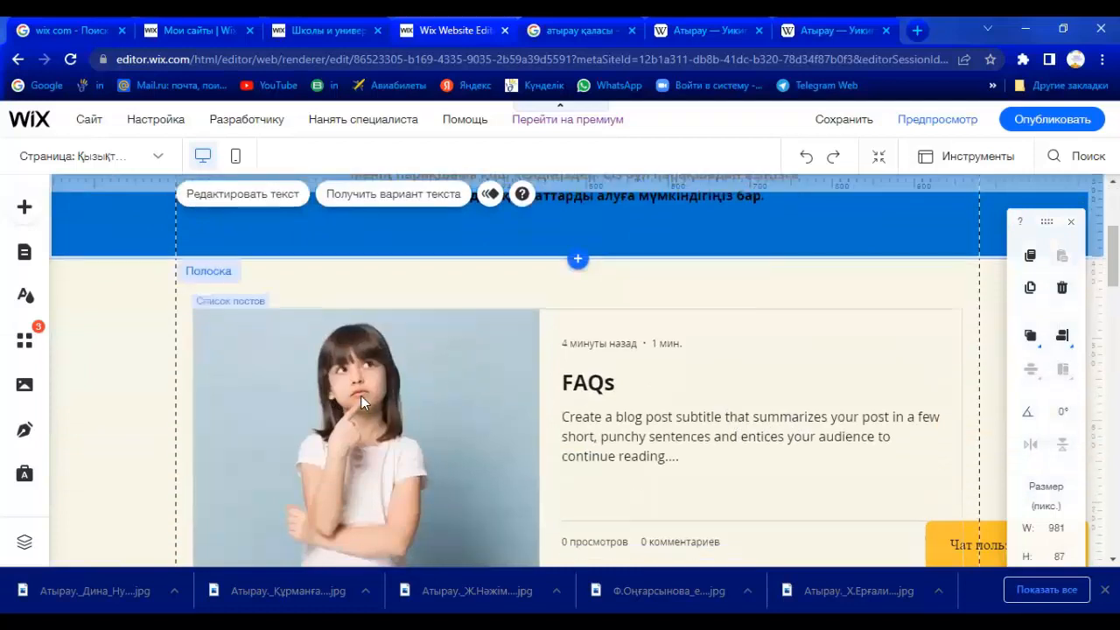
double_click(364, 398)
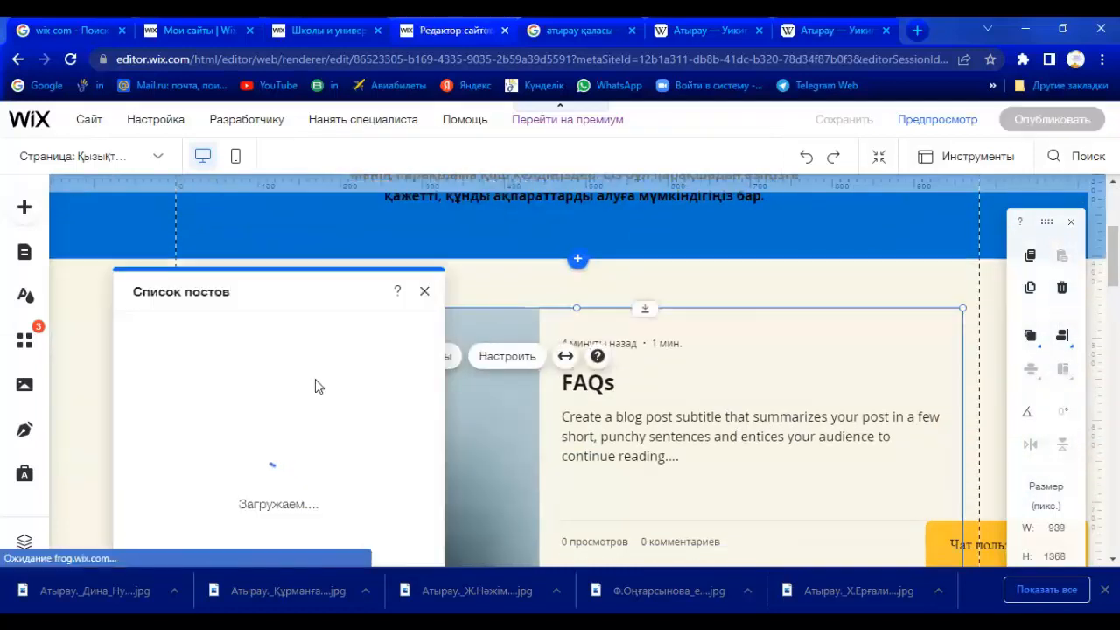
left_click(425, 292)
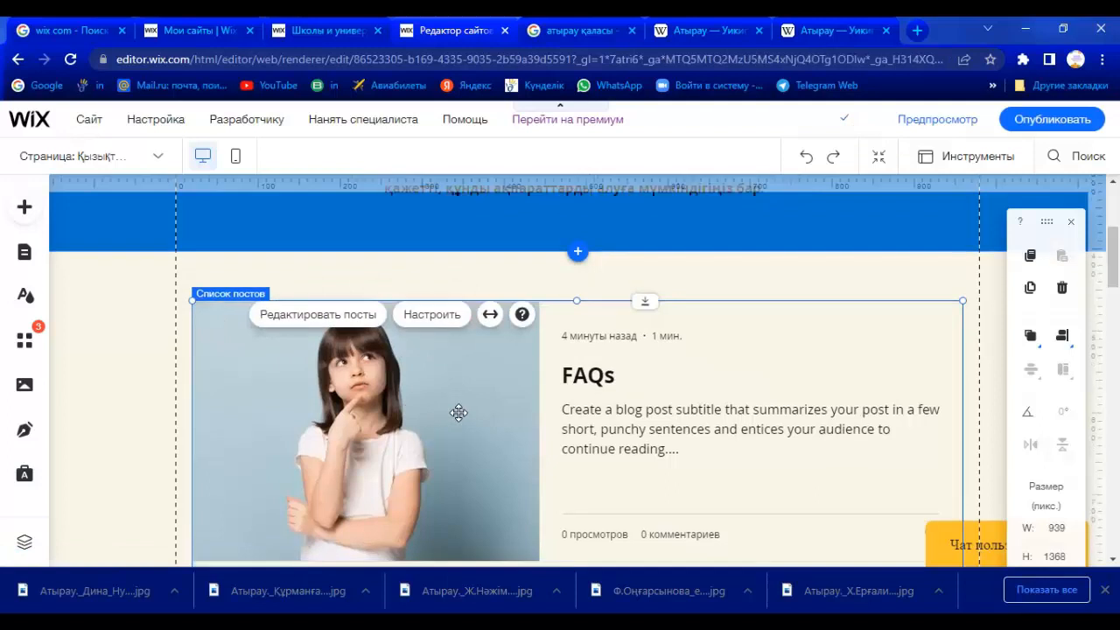
scroll(447, 423, "down", 2)
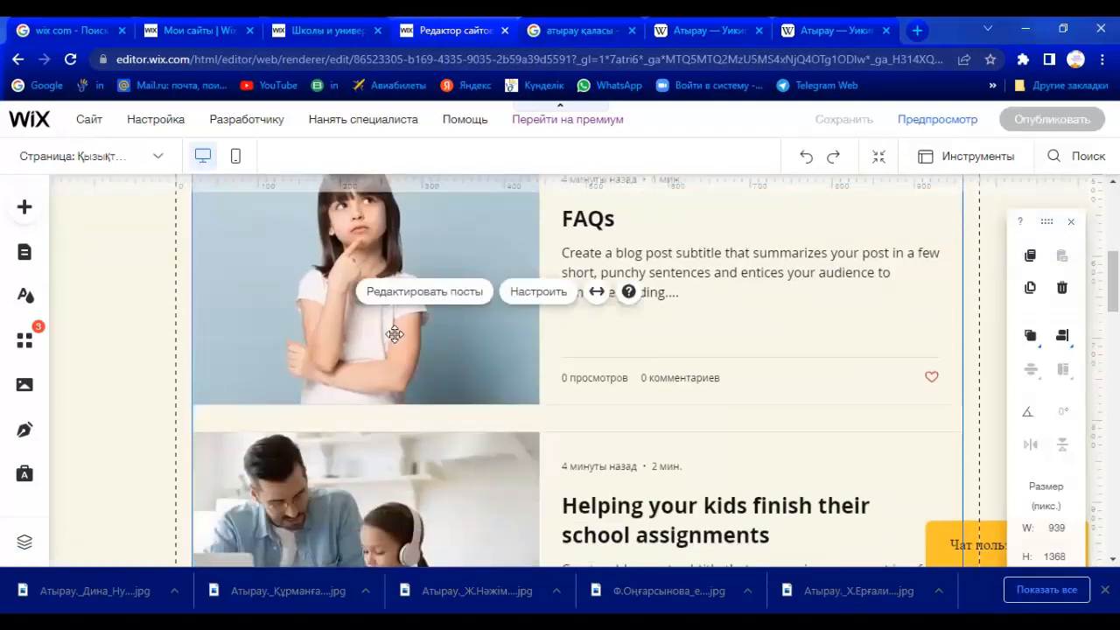
double_click(740, 260)
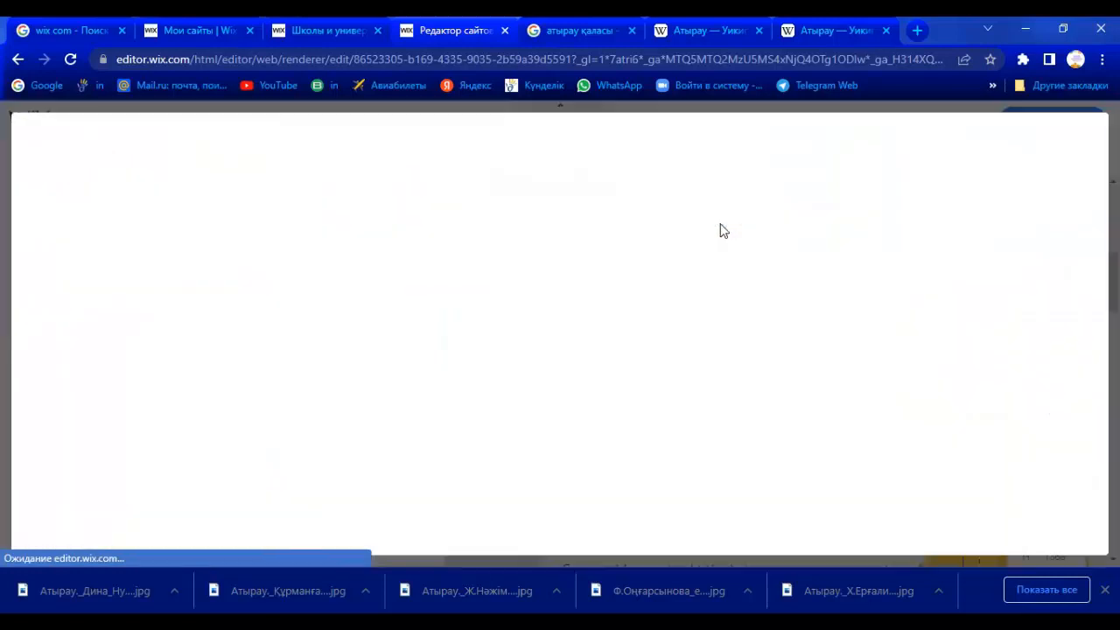
left_click(720, 225)
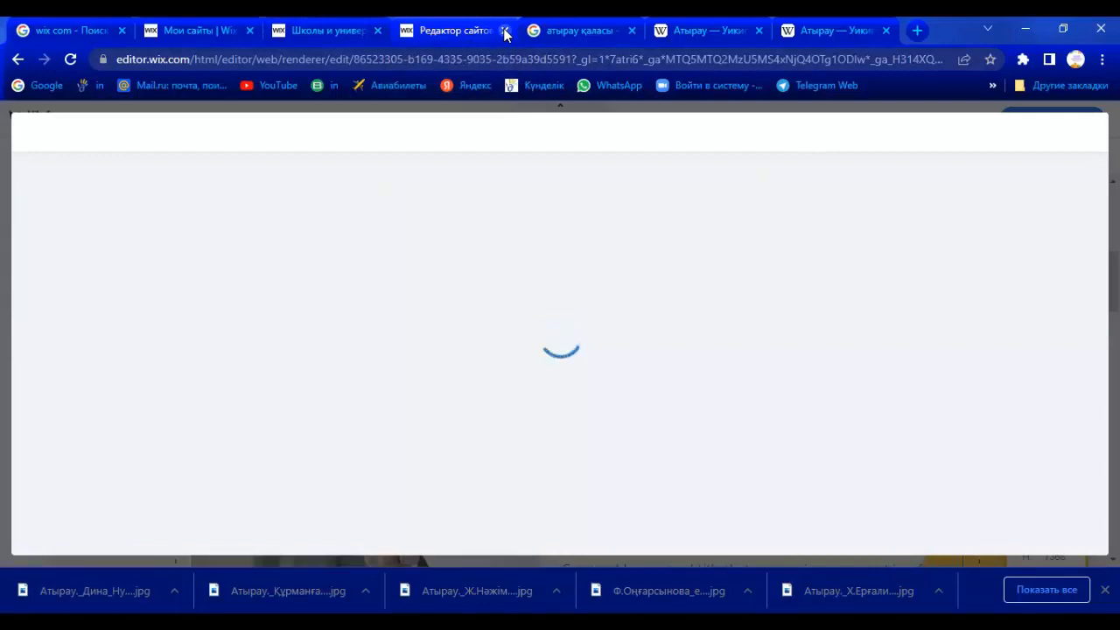
left_click(504, 30)
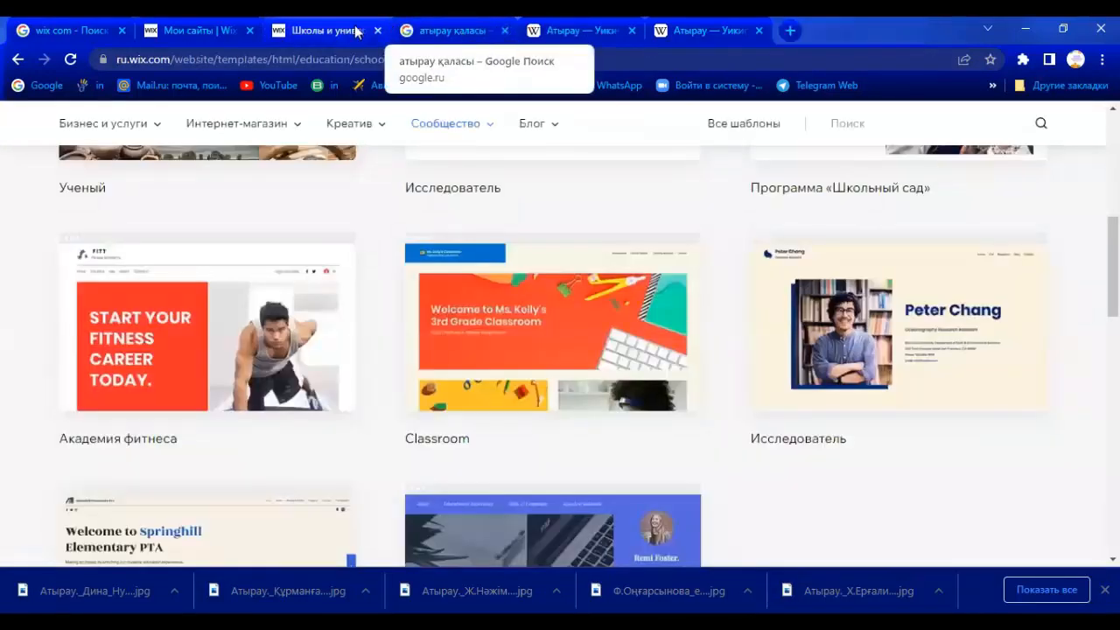
mouse_move(458, 308)
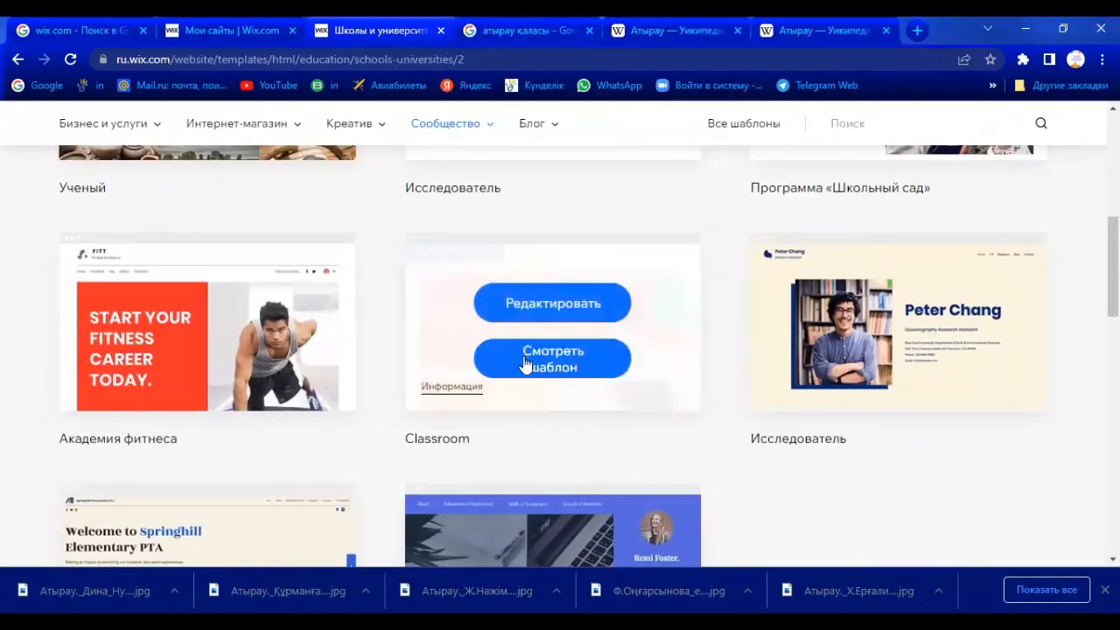
left_click(552, 303)
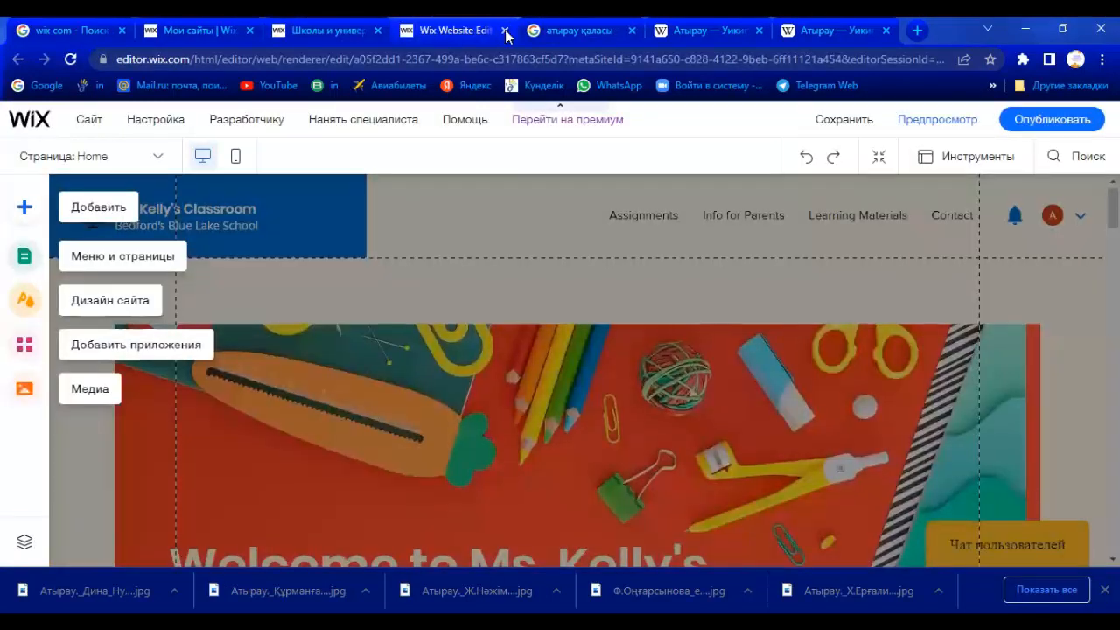
left_click(505, 31)
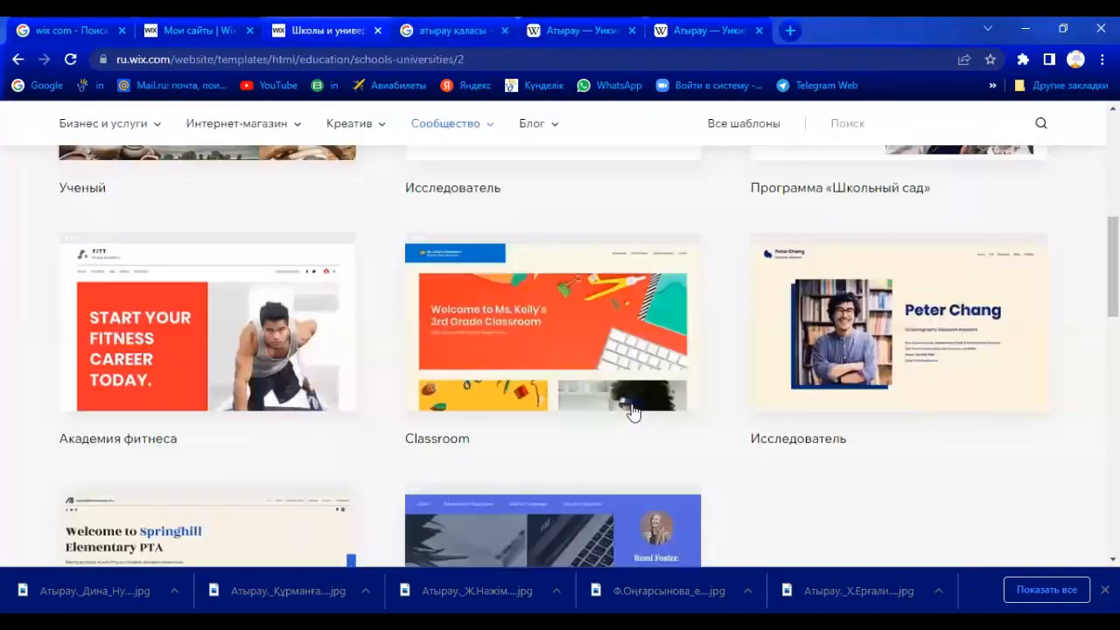
Step: Examine the designs on the second page of the schools and universities templates
scroll(695, 411, "up", 5)
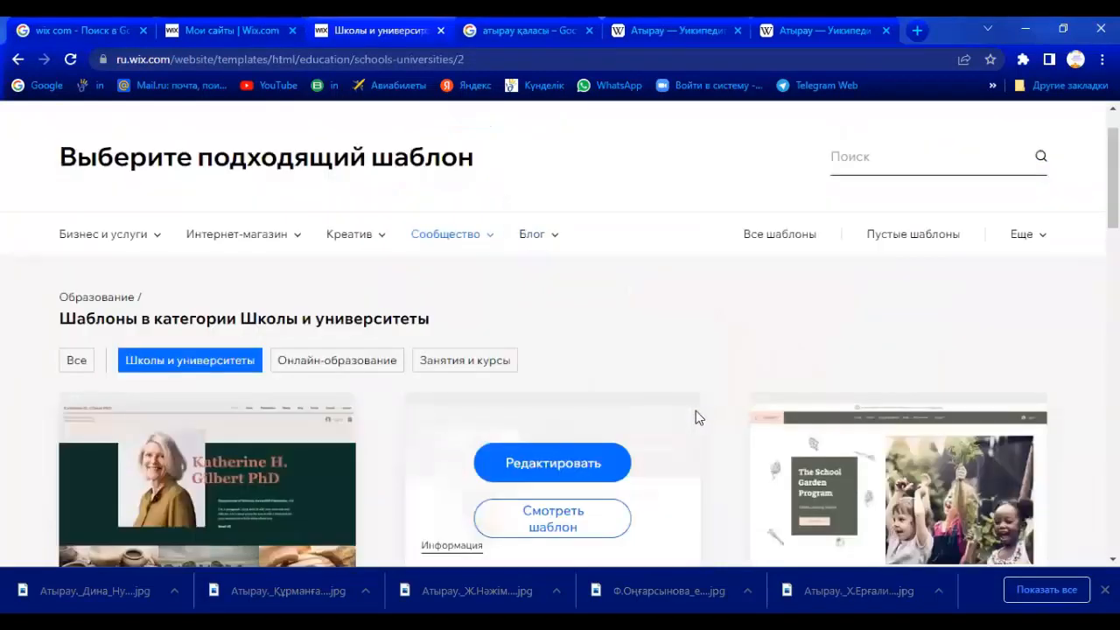
scroll(692, 411, "down", 3)
scroll(633, 374, "down", 4)
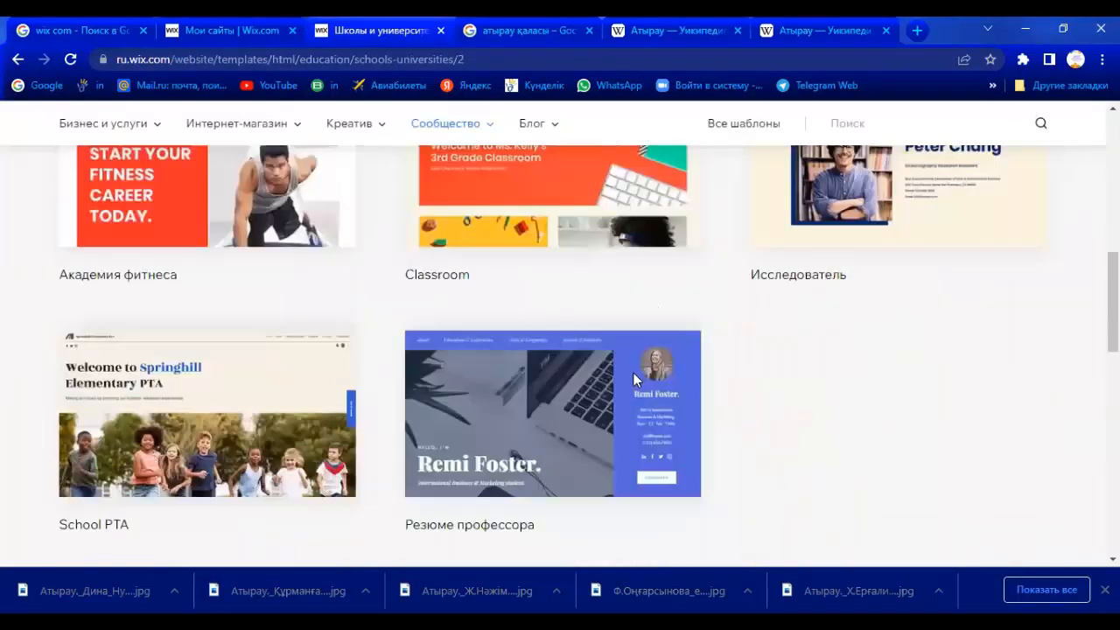
scroll(560, 411, "down", 3)
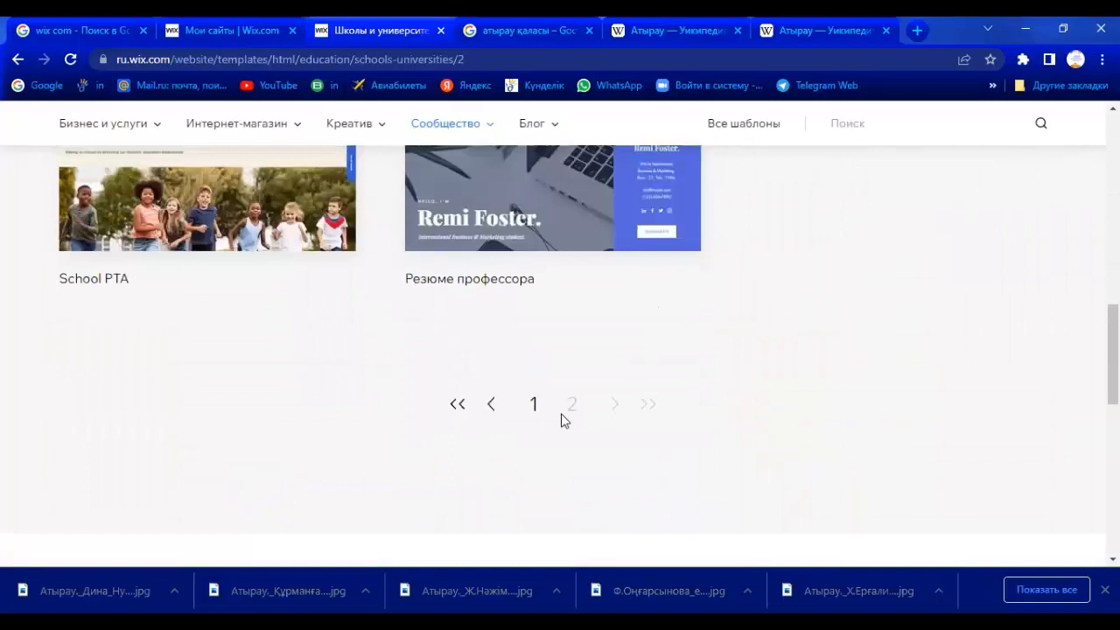
scroll(562, 421, "up", 3)
scroll(564, 421, "up", 2)
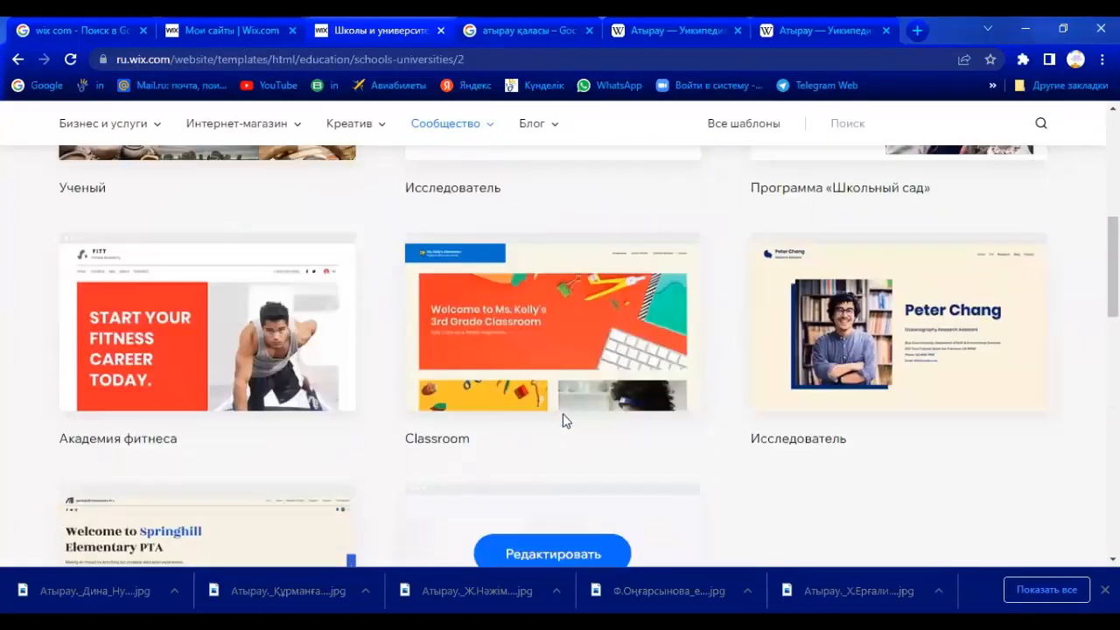
scroll(562, 421, "up", 3)
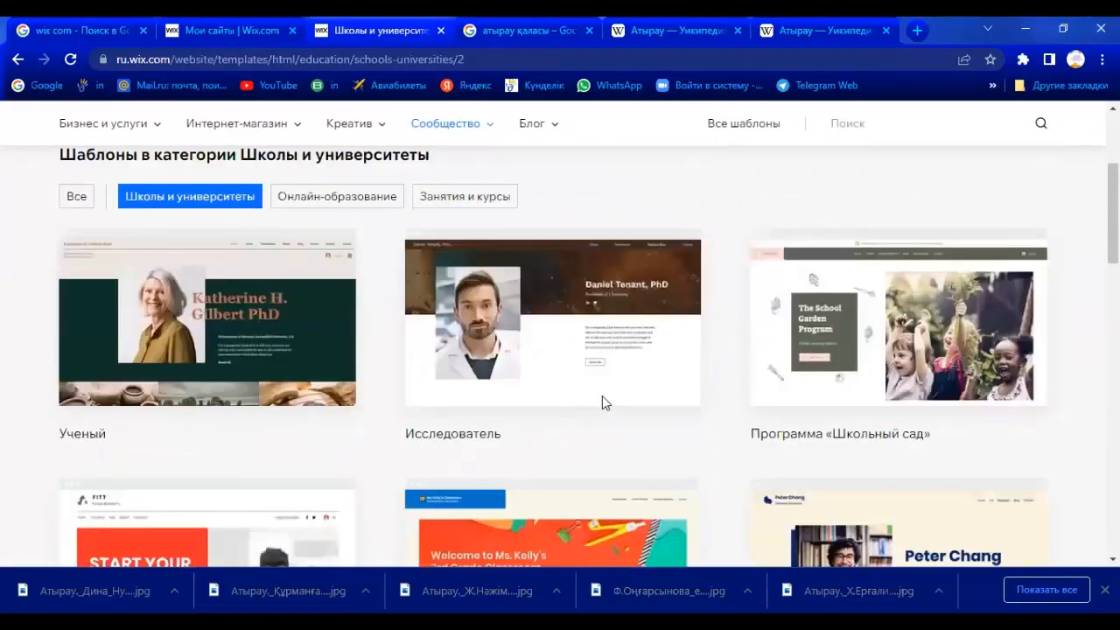
scroll(603, 398, "down", 9)
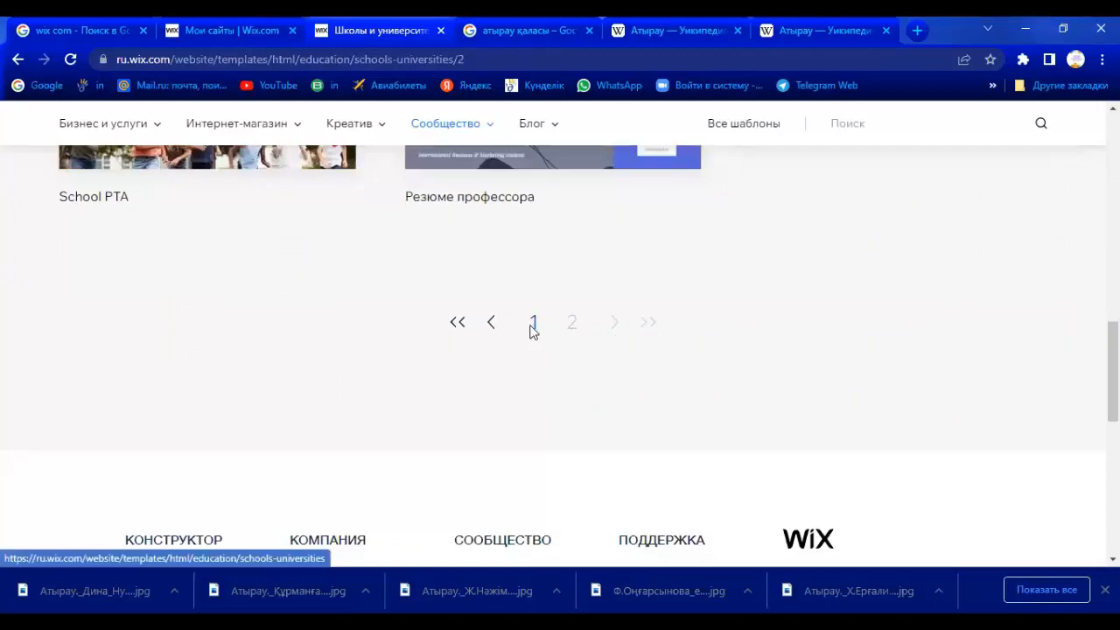
Step: Go to page 1 of the schools and universities templates and look through its designs
left_click(531, 325)
scroll(636, 364, "down", 10)
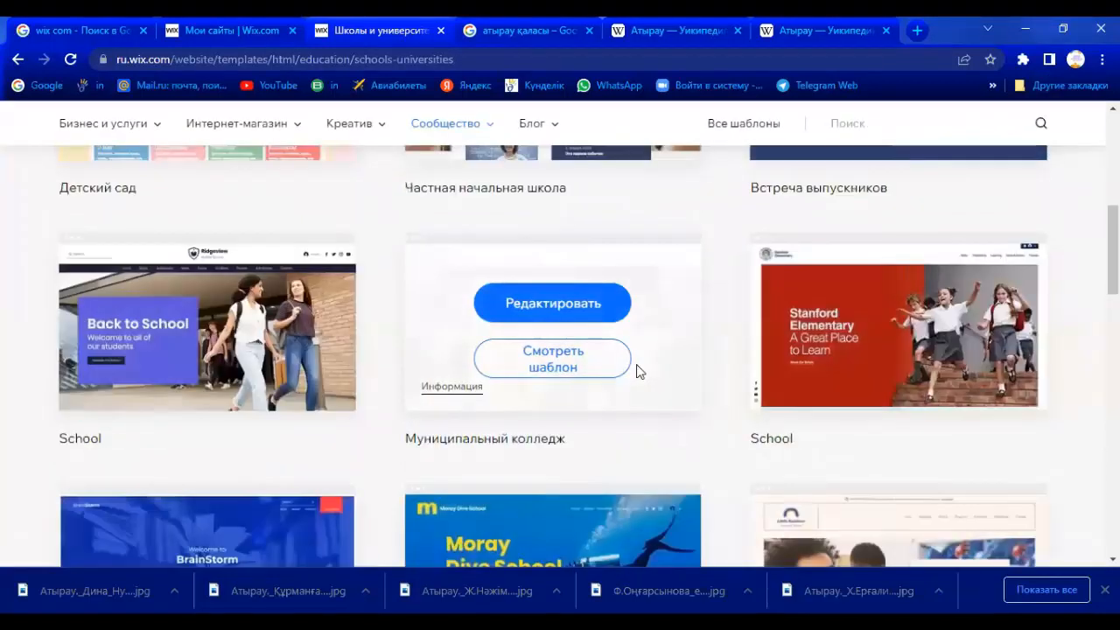
scroll(639, 371, "down", 6)
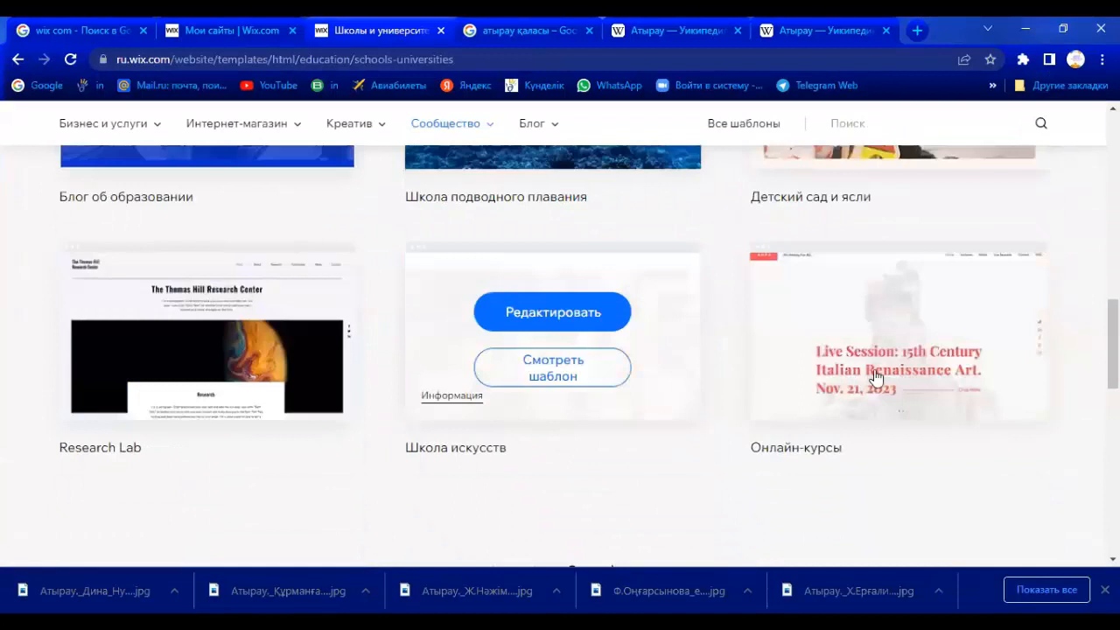
scroll(958, 378, "up", 7)
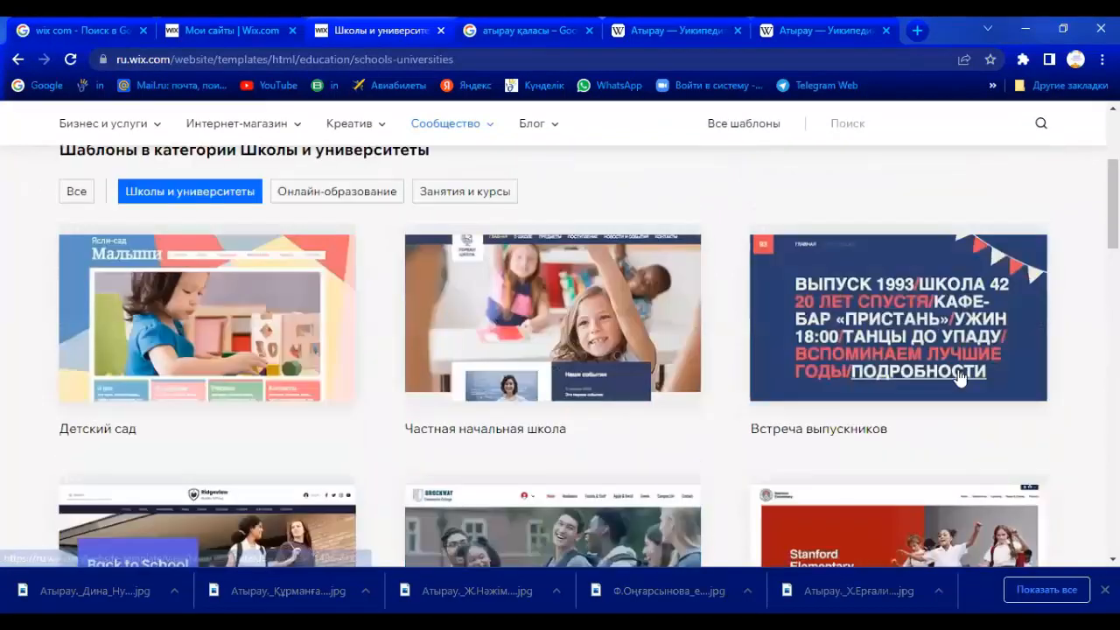
scroll(959, 376, "down", 6)
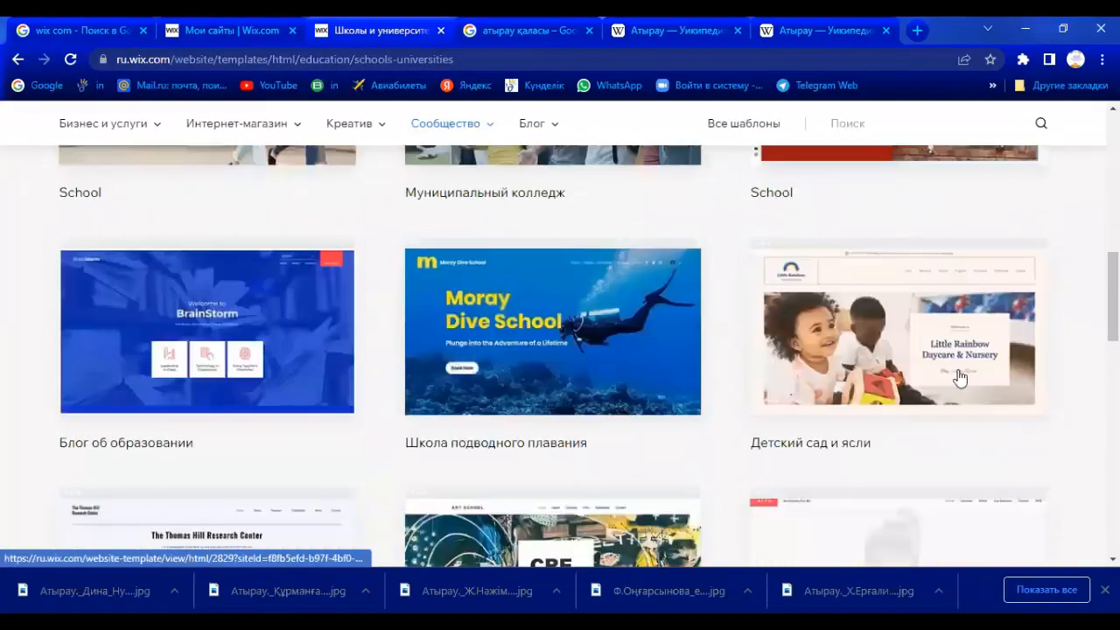
scroll(958, 377, "down", 6)
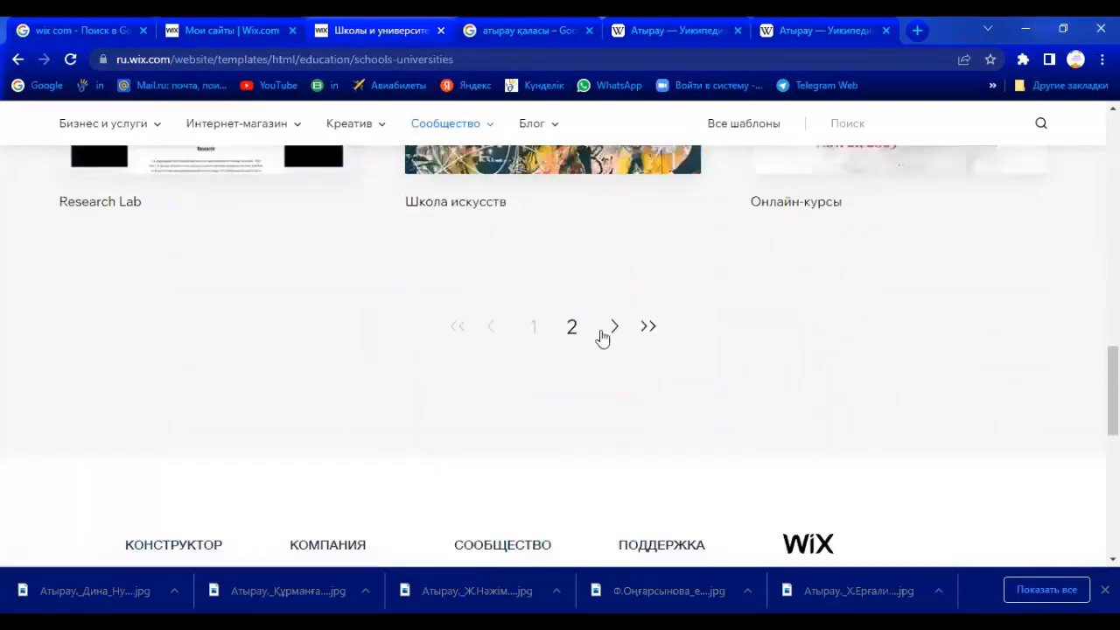
Step: Return to page 2 of the school templates and compare the Classroom, School PTA and other designs there
left_click(570, 332)
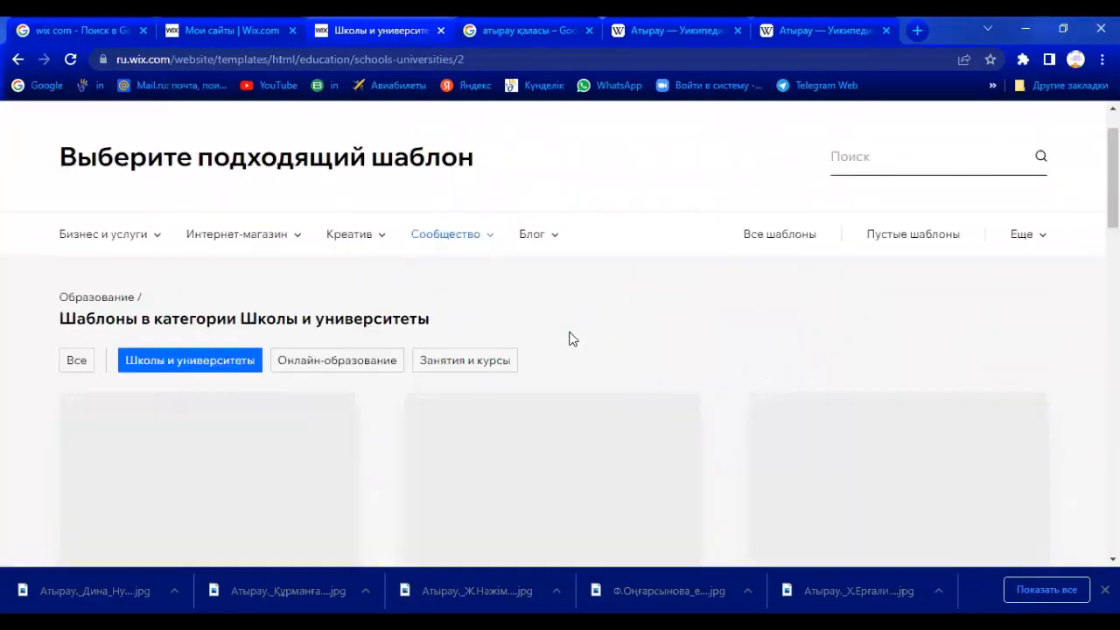
scroll(752, 326, "down", 4)
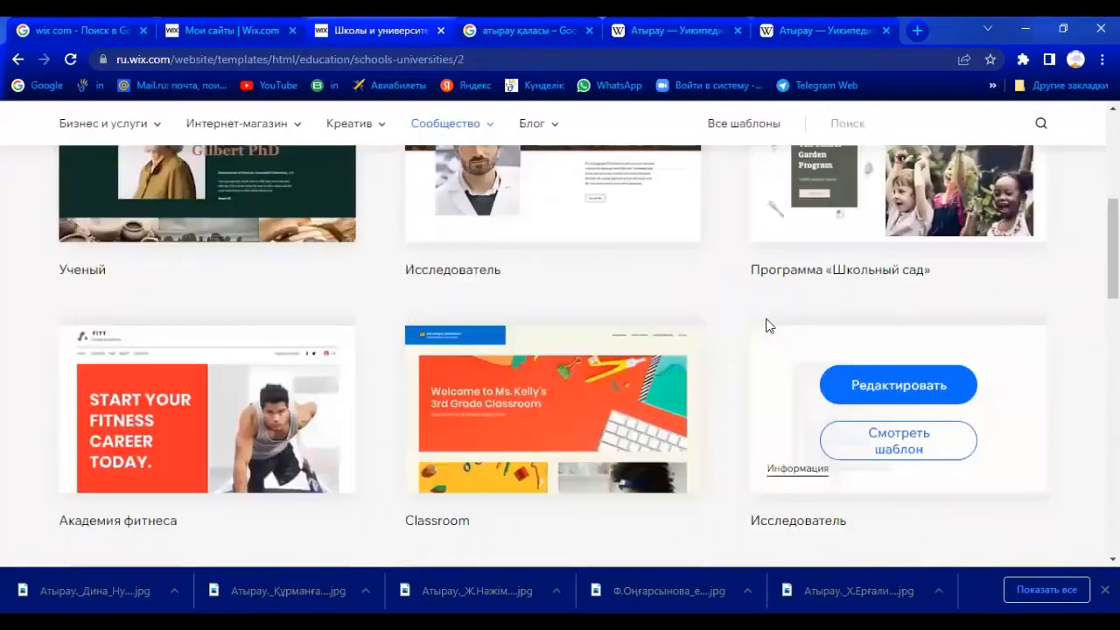
scroll(766, 326, "down", 3)
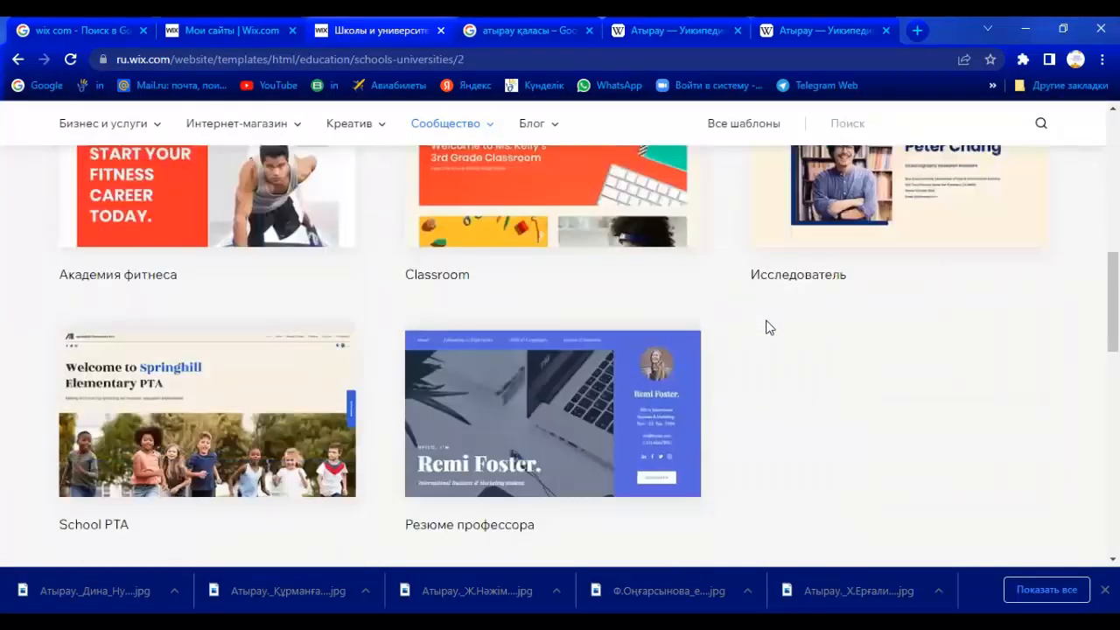
scroll(905, 299, "down", 4)
scroll(905, 299, "up", 10)
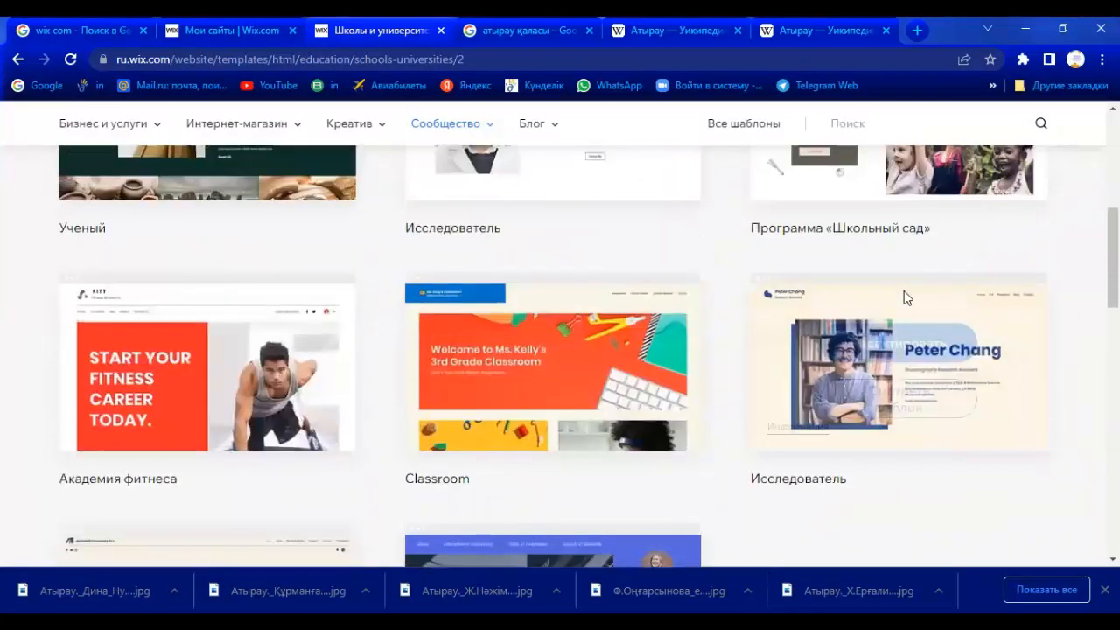
scroll(905, 298, "down", 2)
scroll(906, 298, "down", 4)
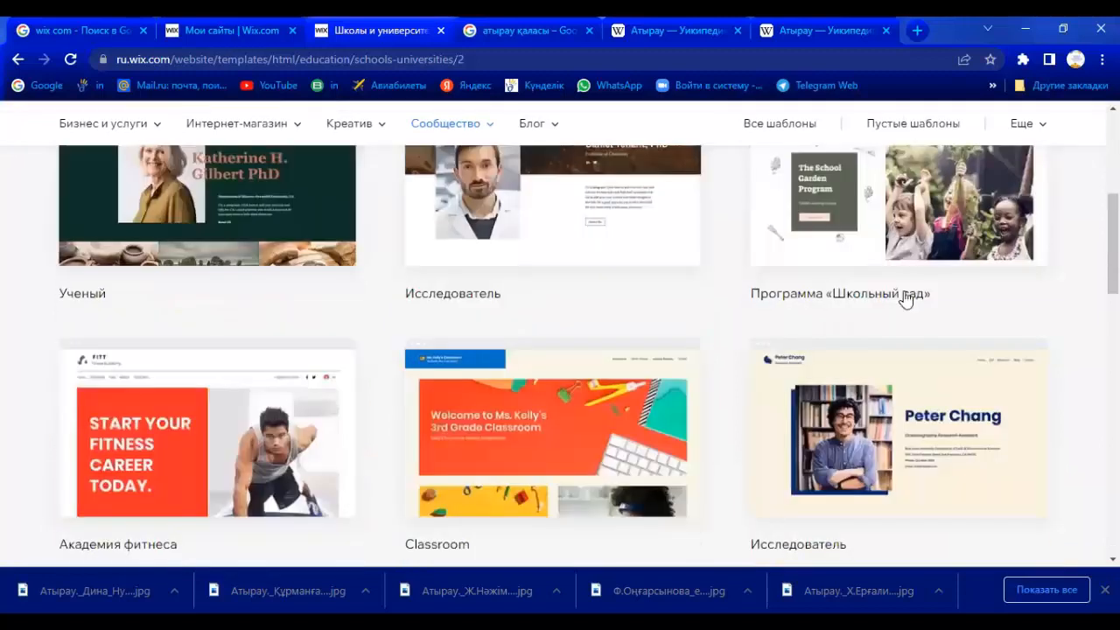
scroll(906, 298, "up", 6)
scroll(906, 298, "down", 6)
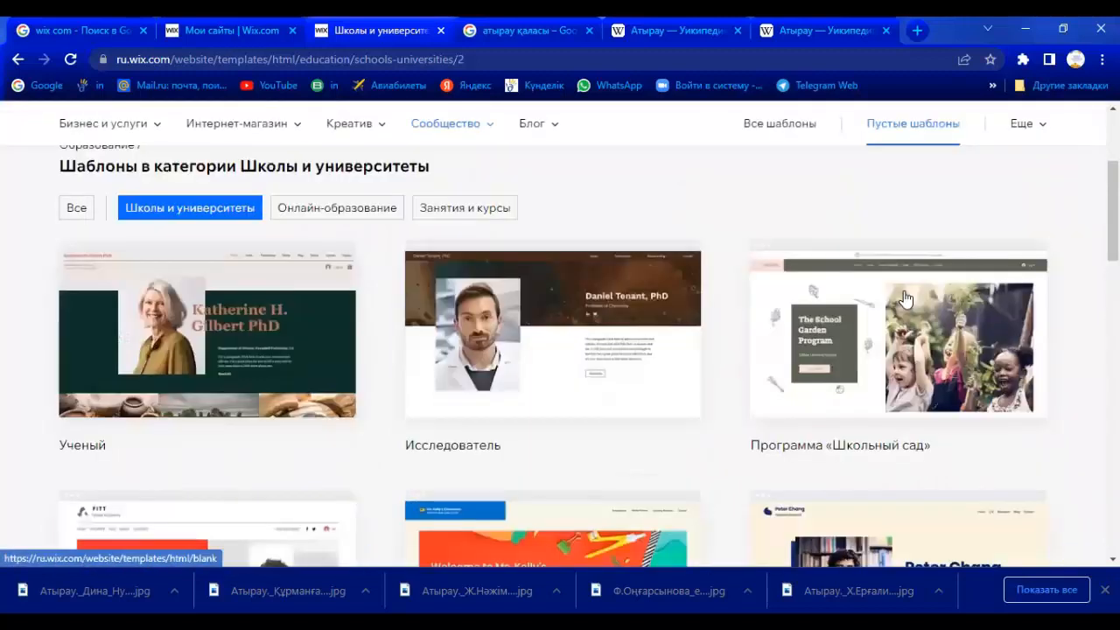
scroll(905, 298, "down", 3)
scroll(906, 299, "up", 2)
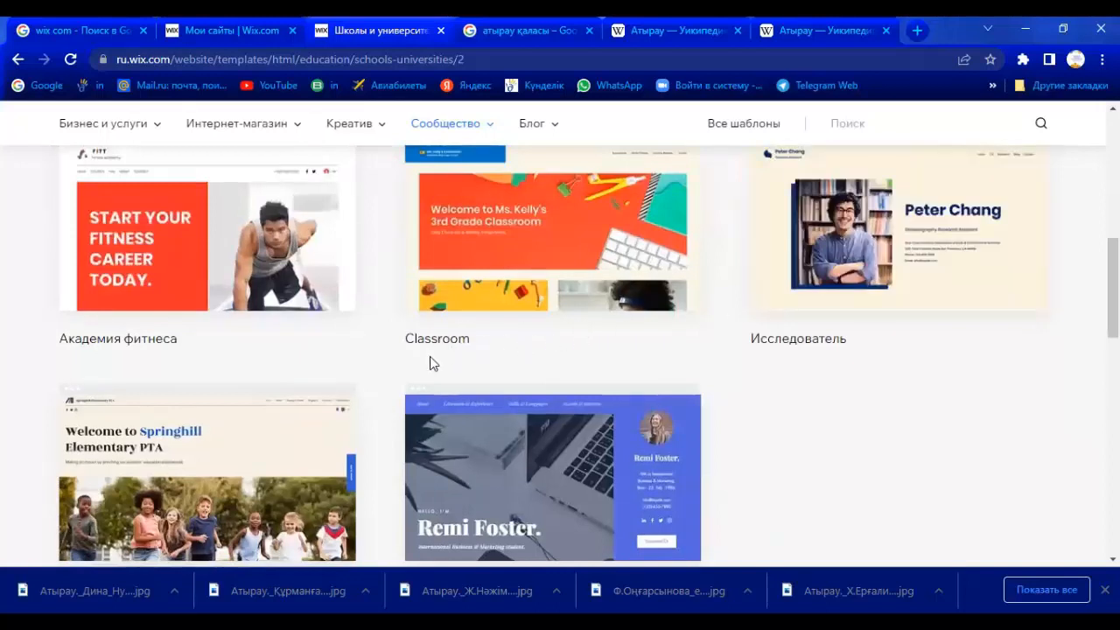
scroll(526, 329, "up", 5)
Step: Close the newly opened template editor and open the School template with the red Stanford Elementary banner for editing
left_click(547, 360)
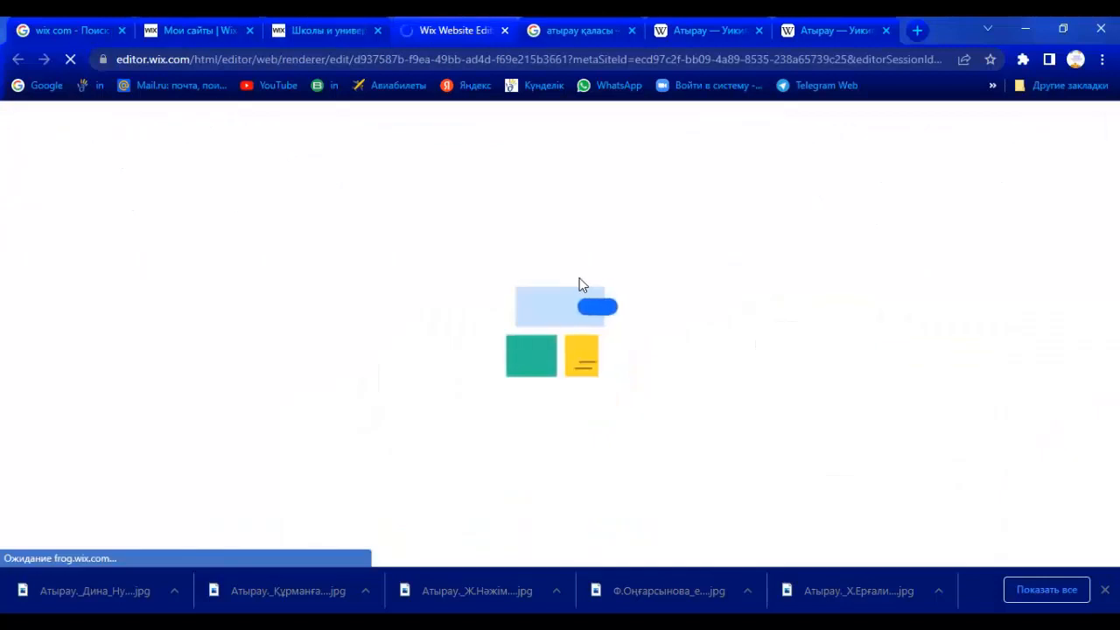
key("ctrl+w")
mouse_move(894, 280)
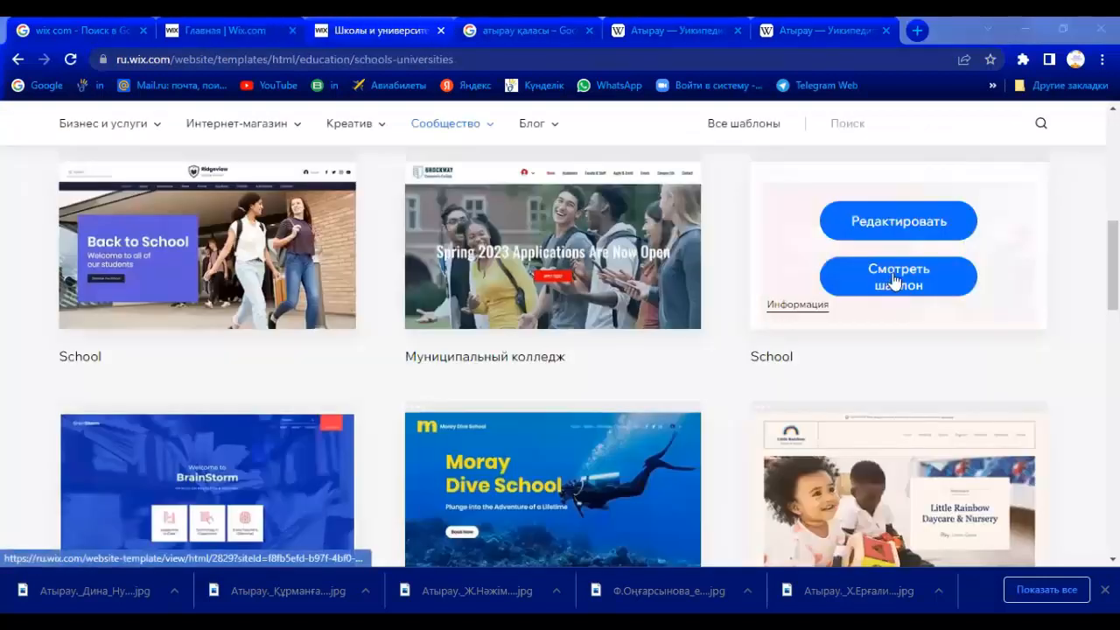
left_click(895, 221)
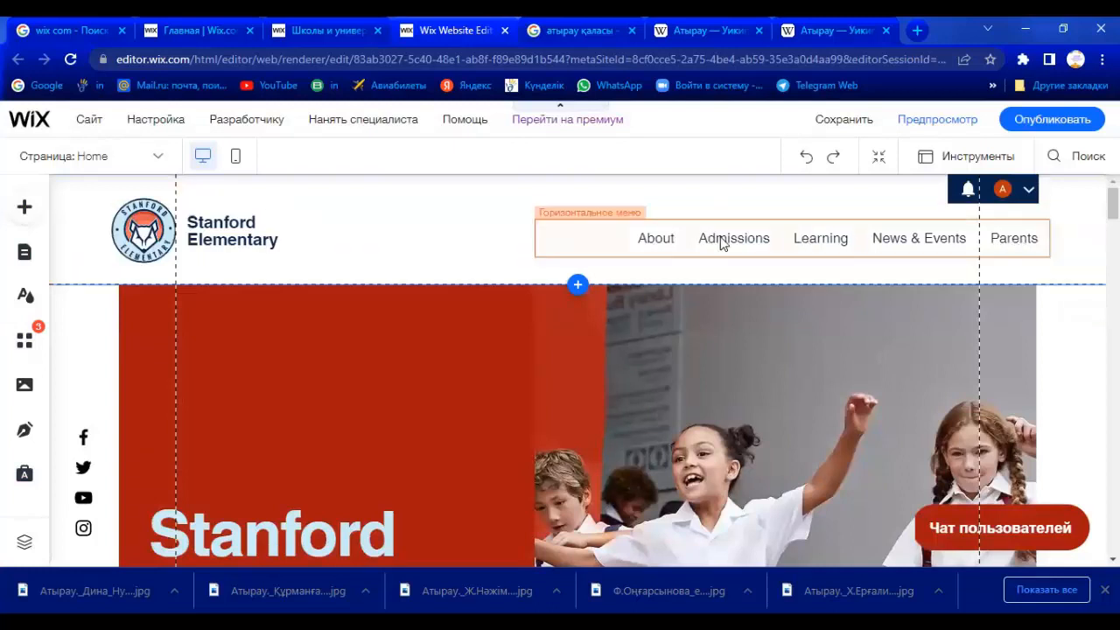
Step: Move the header's horizontal menu left toward the Stanford Elementary logo, and deselect it
left_click(638, 239)
left_click_drag(645, 237, 744, 232)
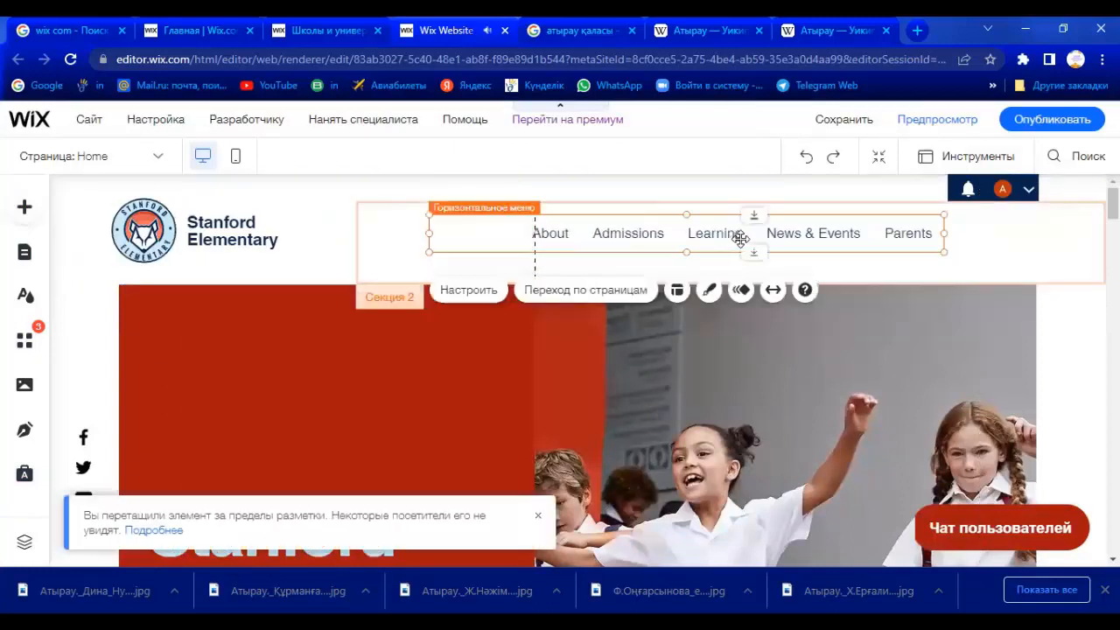
left_click(866, 267)
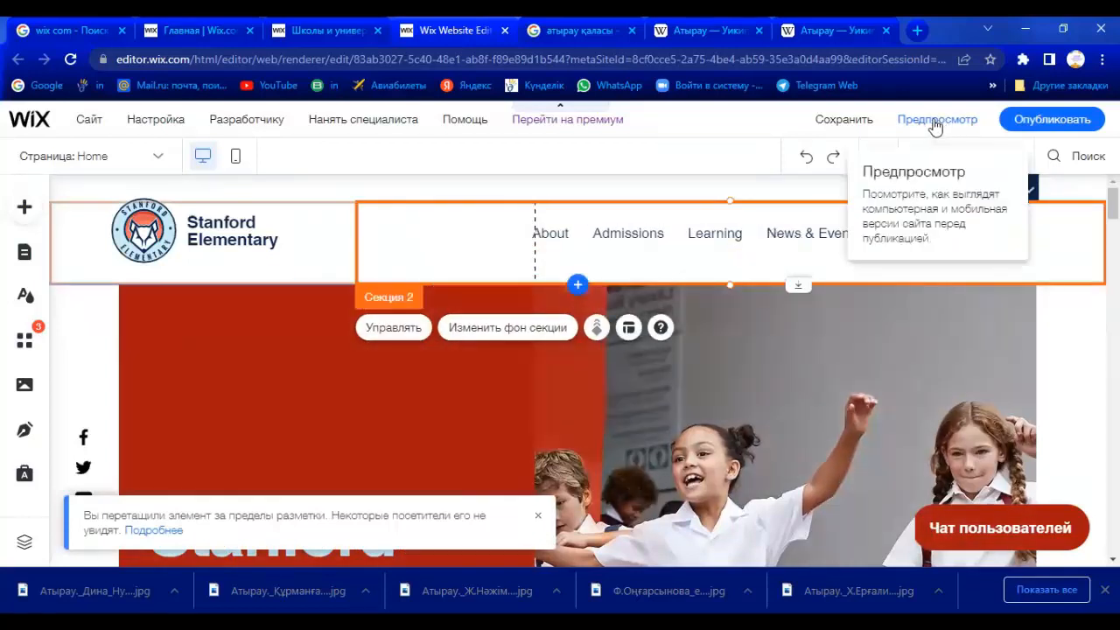
Step: Turn on the editing toolbar (Инструменты) and the rulers (Линейки) in the editor
left_click(963, 159)
left_click(937, 210)
left_click(938, 281)
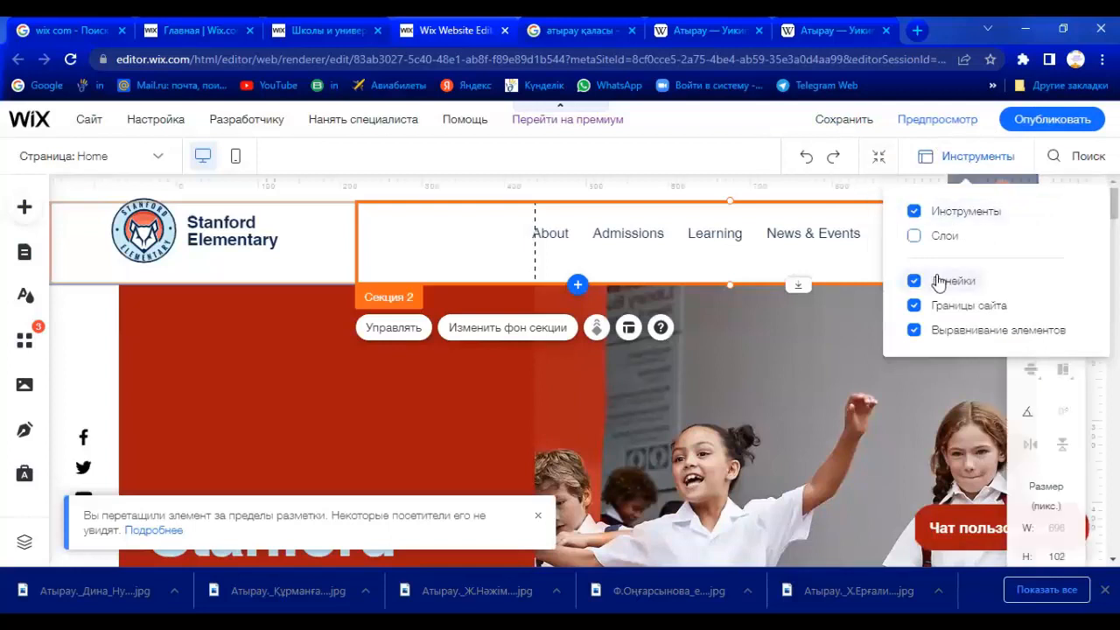
left_click(776, 342)
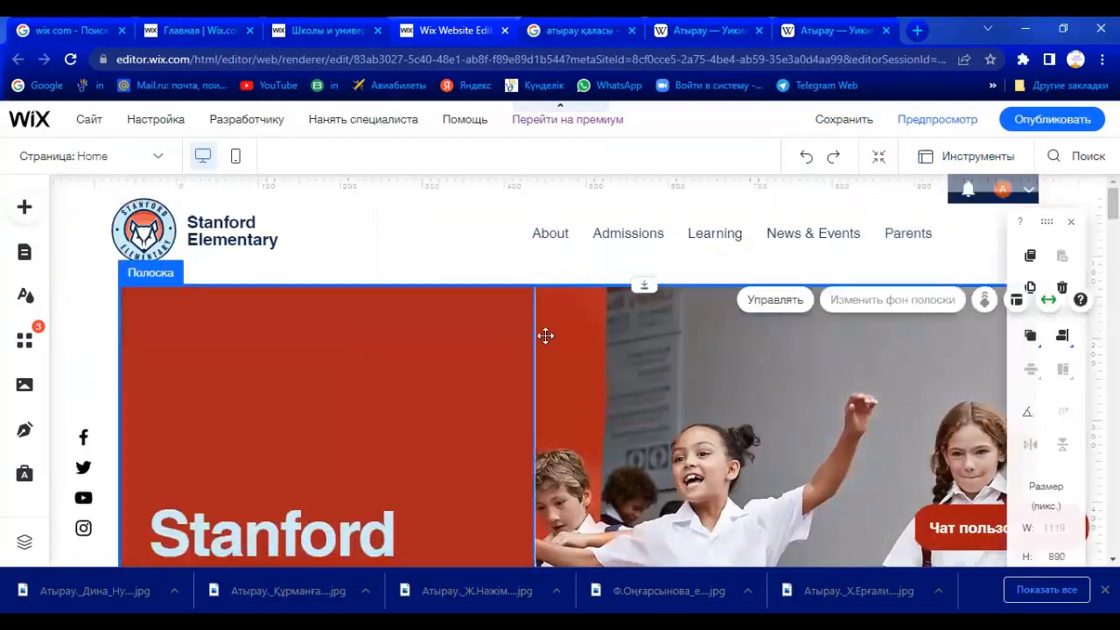
left_click(656, 317)
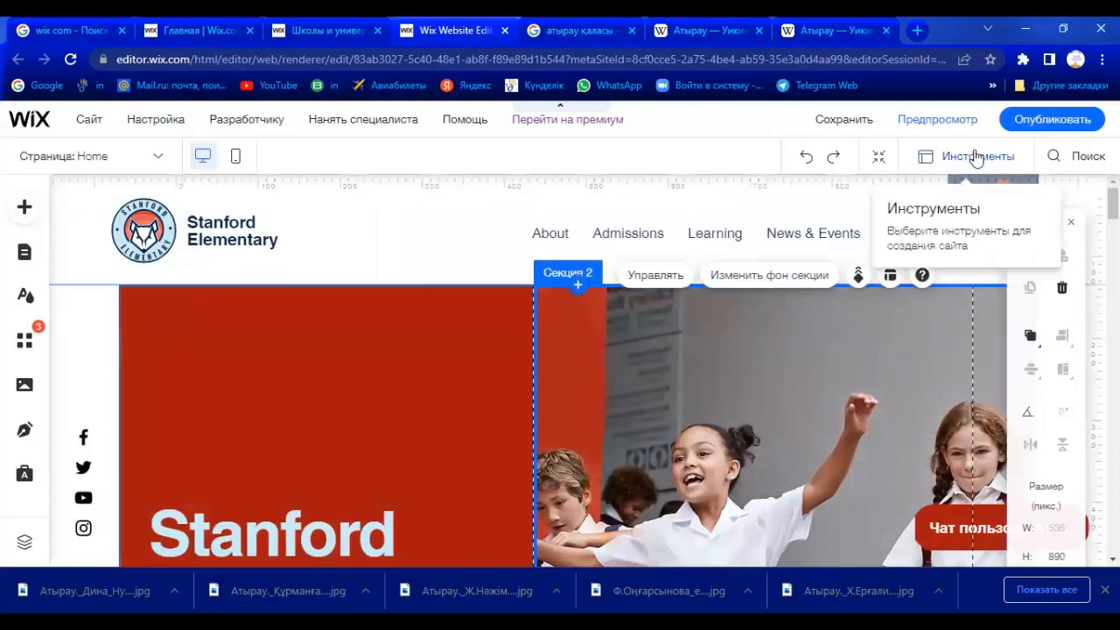
left_click(983, 158)
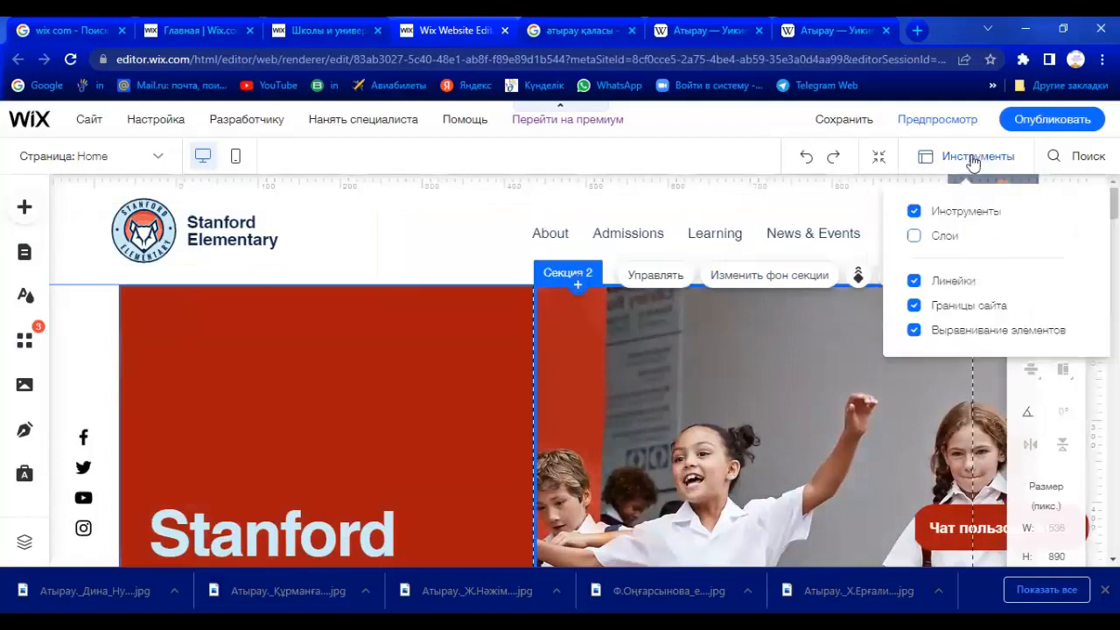
left_click(709, 377)
Step: Shift the header's horizontal menu slightly to the right, level with the logo
left_click(291, 370)
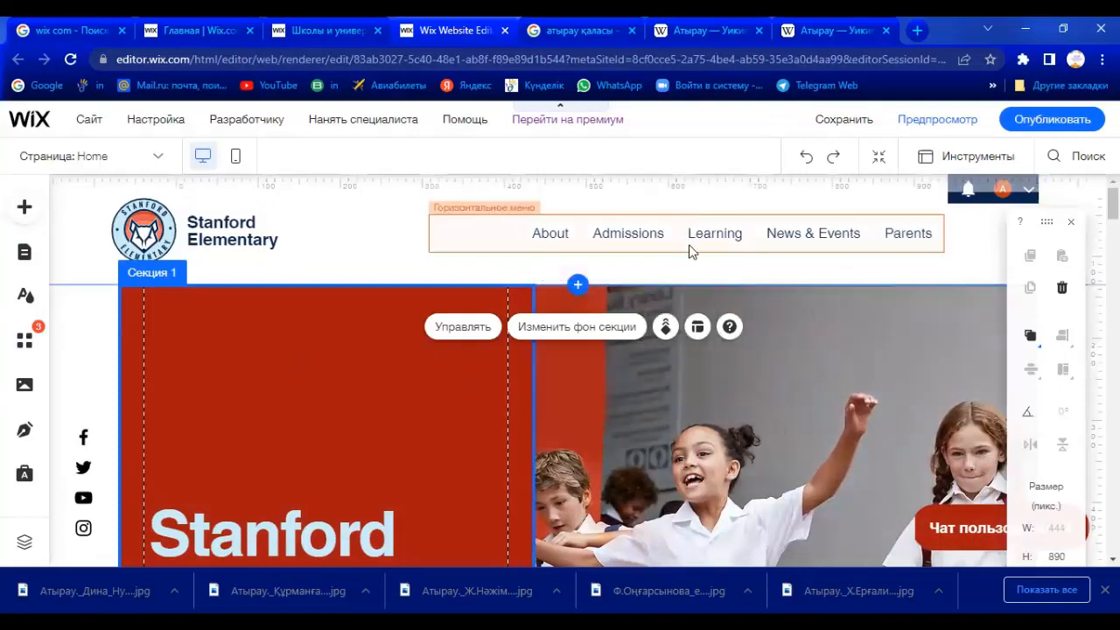
left_click(717, 242)
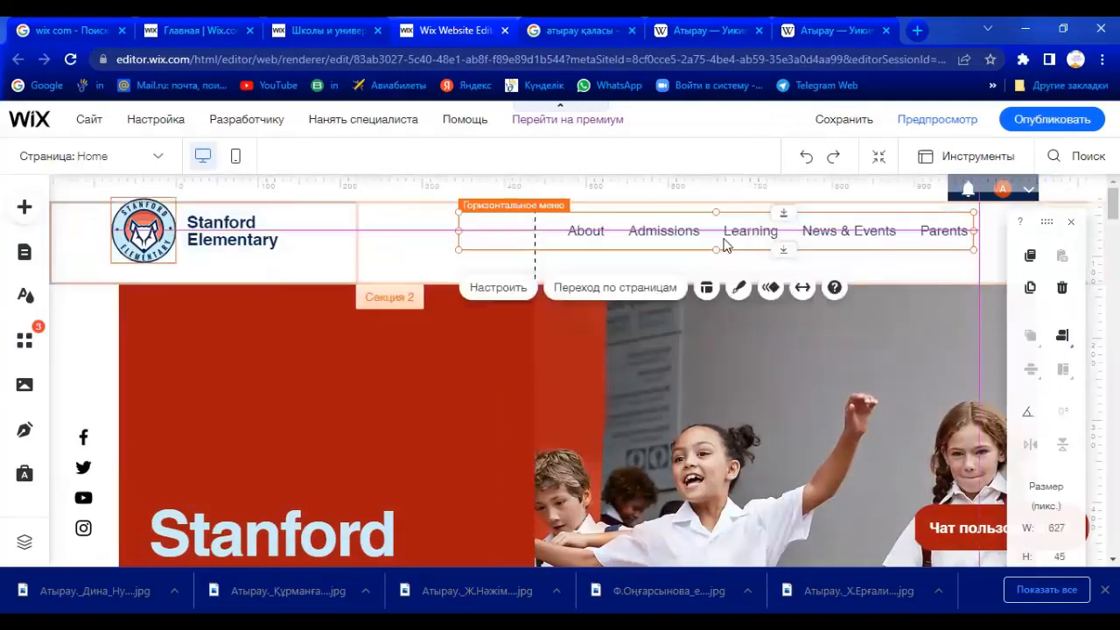
Step: Open the settings of the Learn More button in the Safety First section
scroll(751, 330, "down", 3)
scroll(750, 336, "down", 4)
scroll(744, 323, "up", 5)
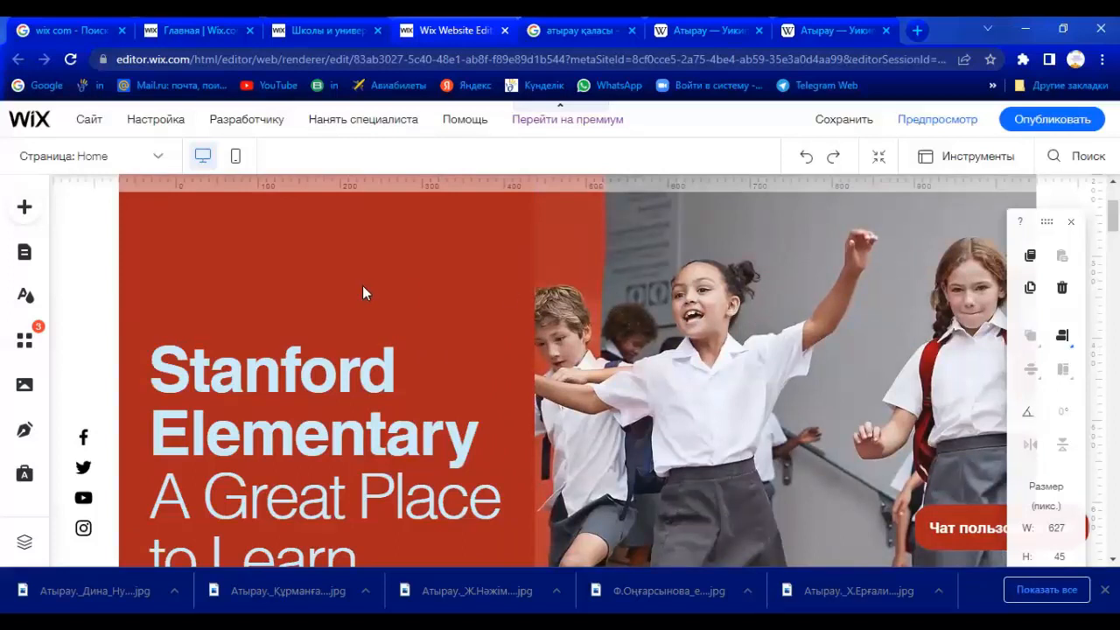
scroll(354, 358, "down", 4)
scroll(323, 297, "up", 3)
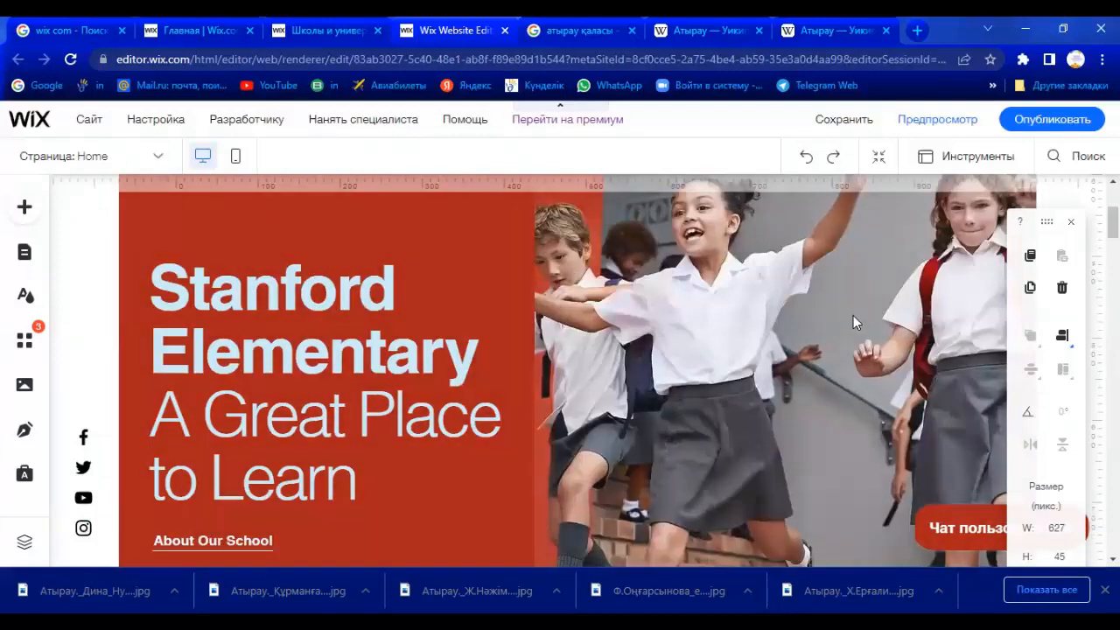
scroll(852, 321, "down", 7)
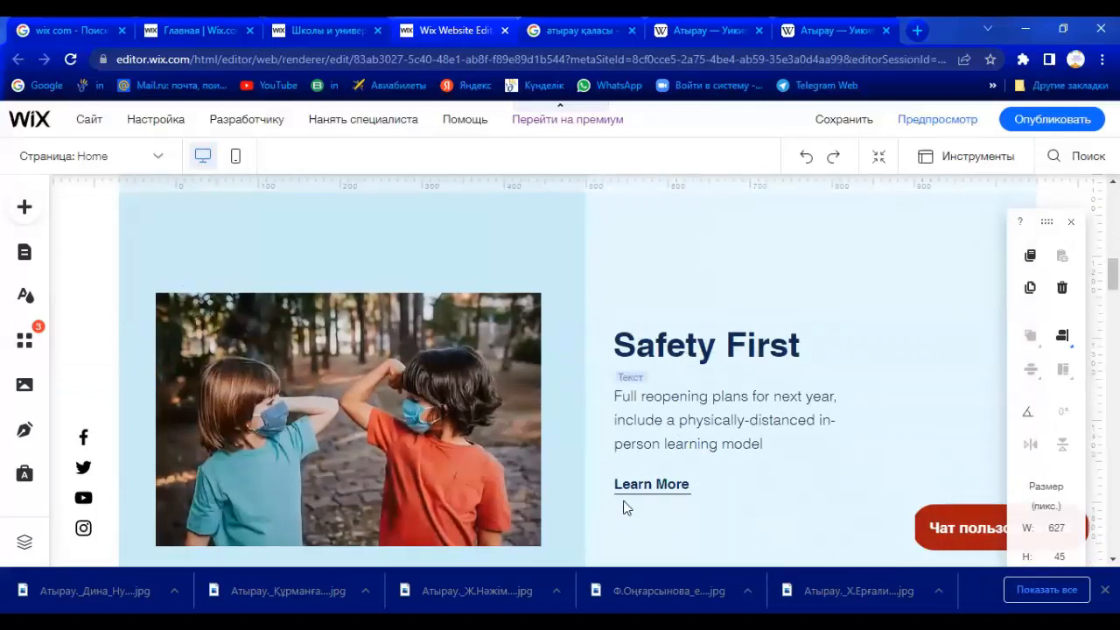
left_click(667, 481)
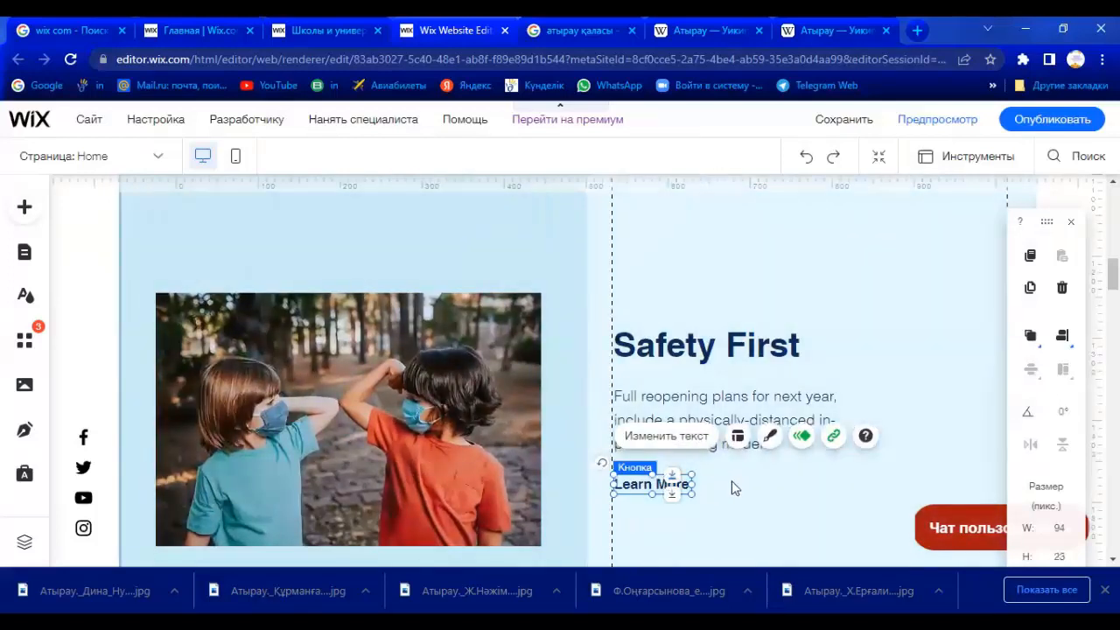
left_click(657, 494)
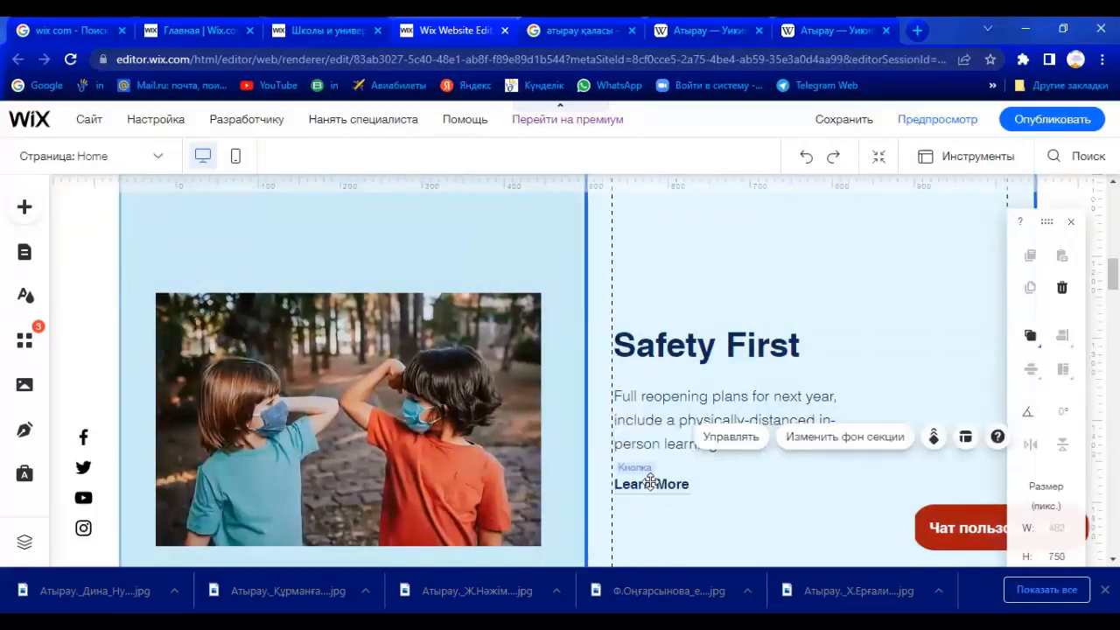
double_click(650, 480)
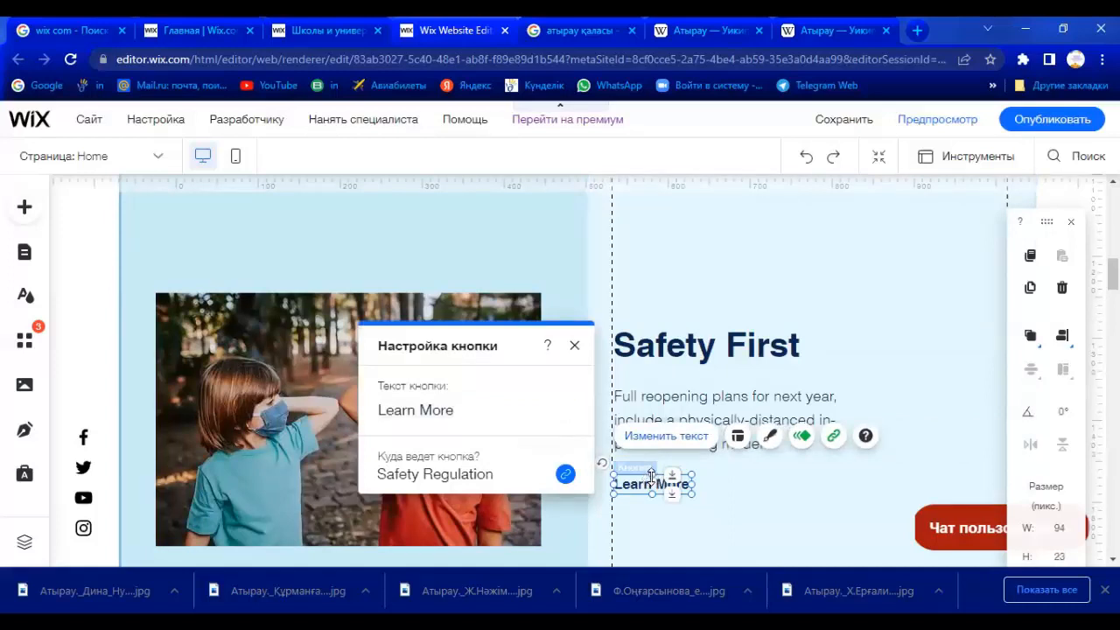
Step: Link the Learn More button to the Safety Regulation promo box (Промобокс) and save the link
left_click(427, 474)
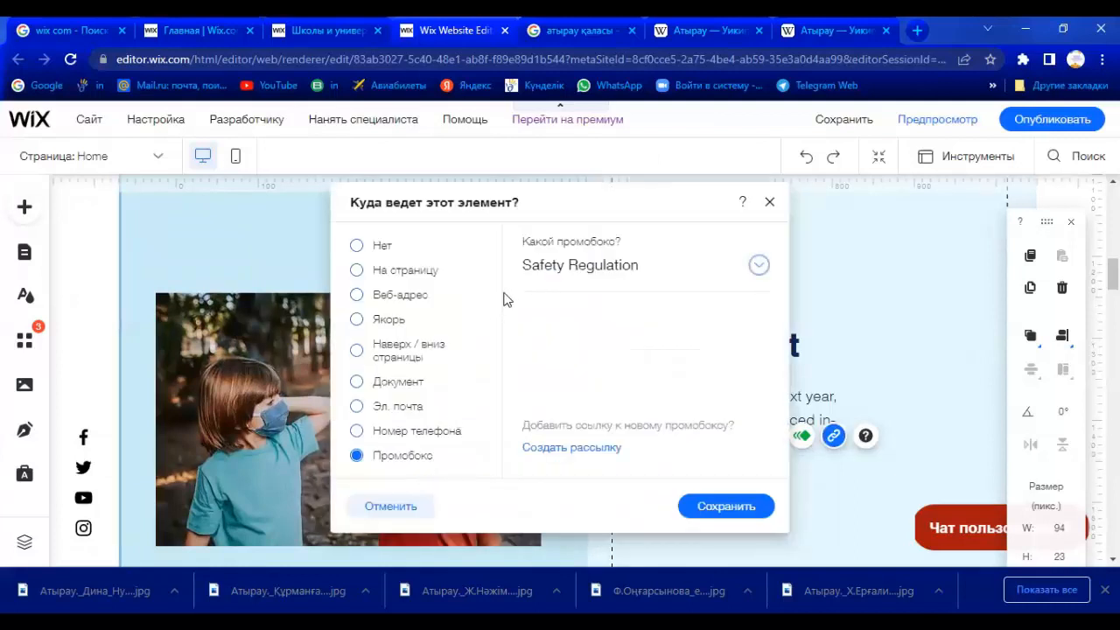
left_click(564, 270)
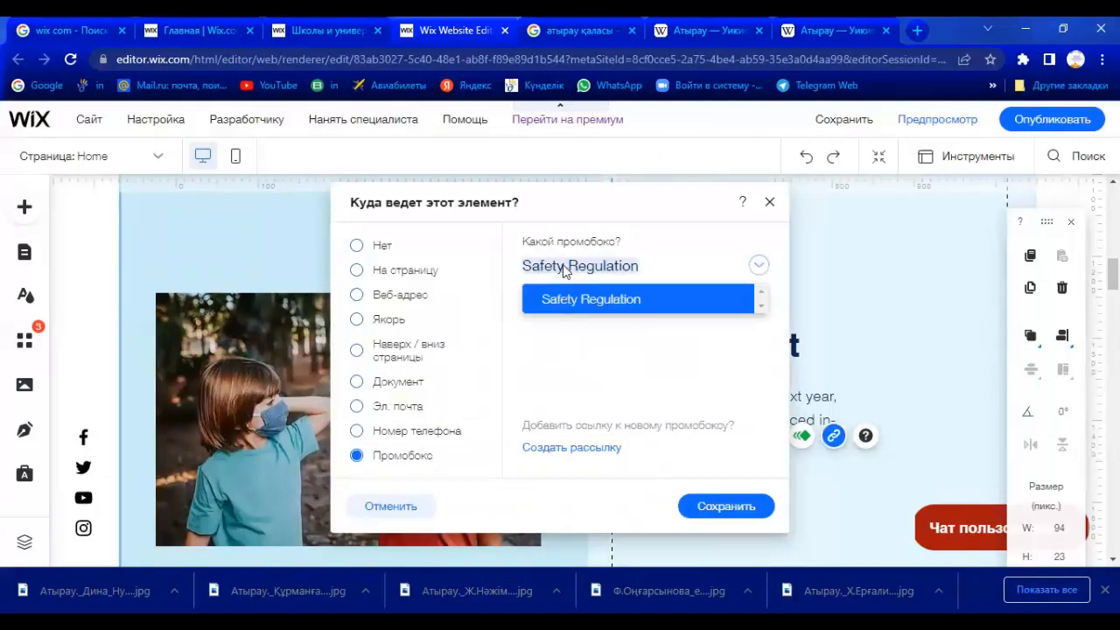
left_click(578, 304)
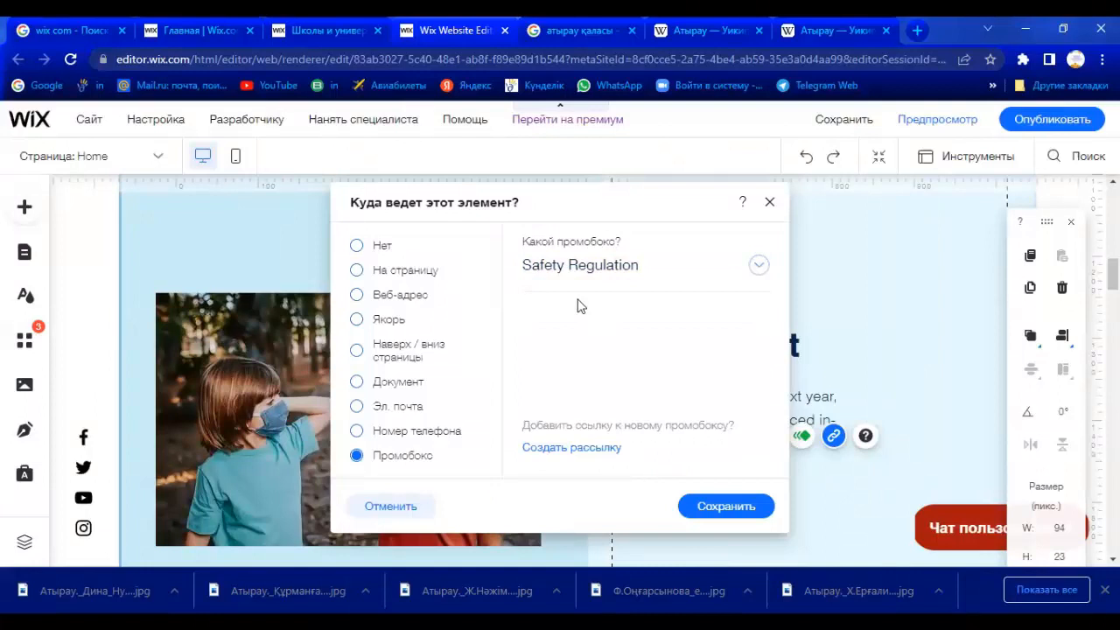
left_click(728, 507)
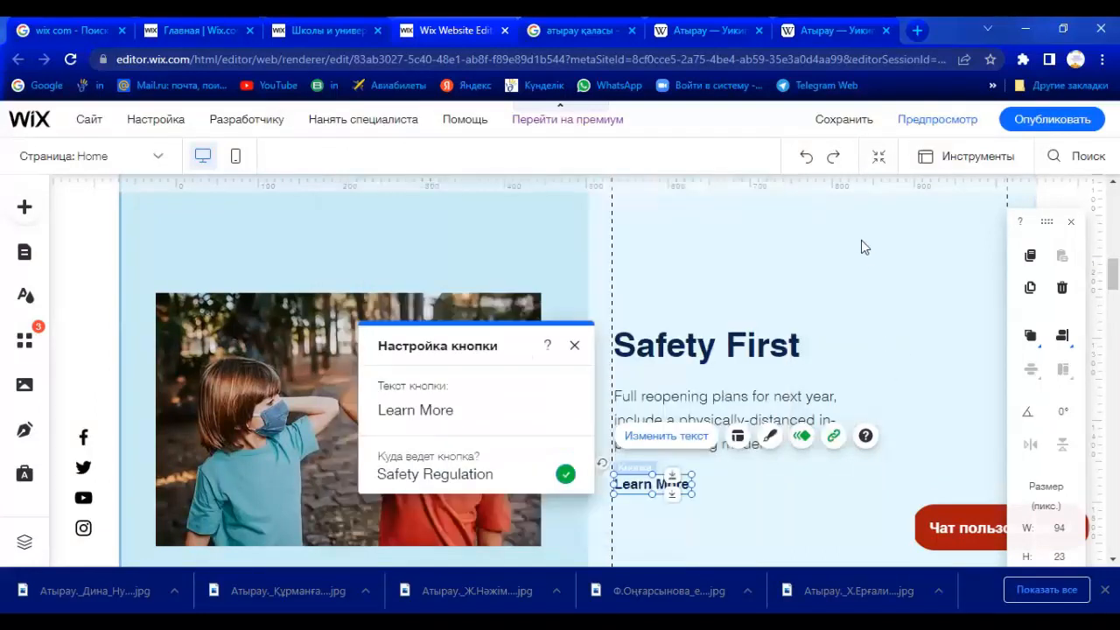
Step: Close the Learn More button's settings and dismiss the floating editing toolbar
scroll(769, 376, "down", 6)
scroll(775, 371, "up", 8)
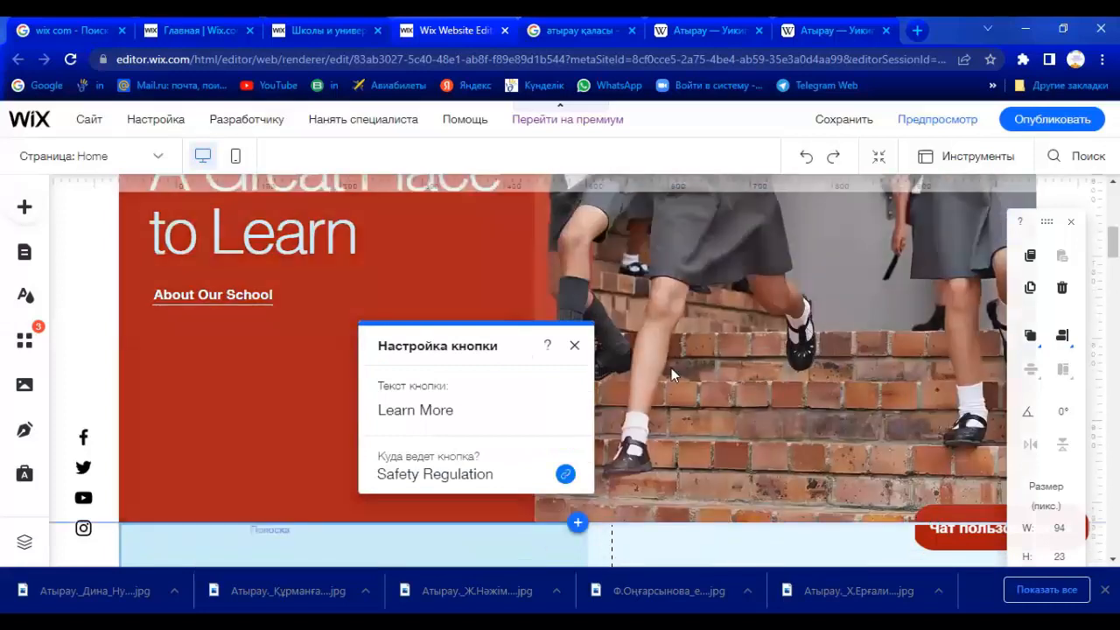
left_click(671, 374)
scroll(634, 352, "down", 3)
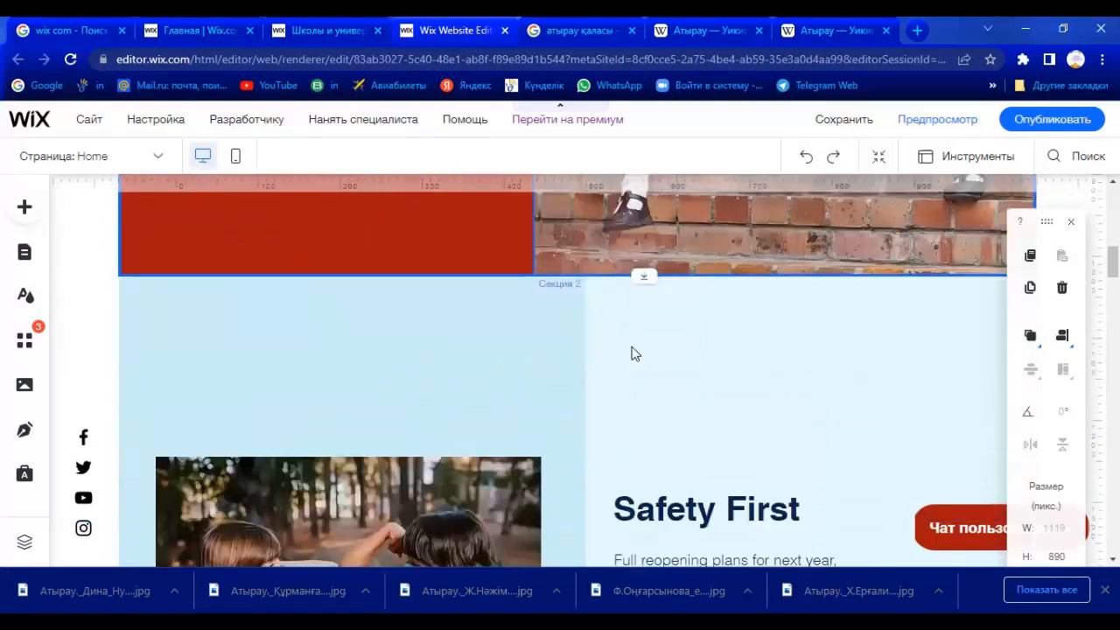
scroll(635, 353, "down", 4)
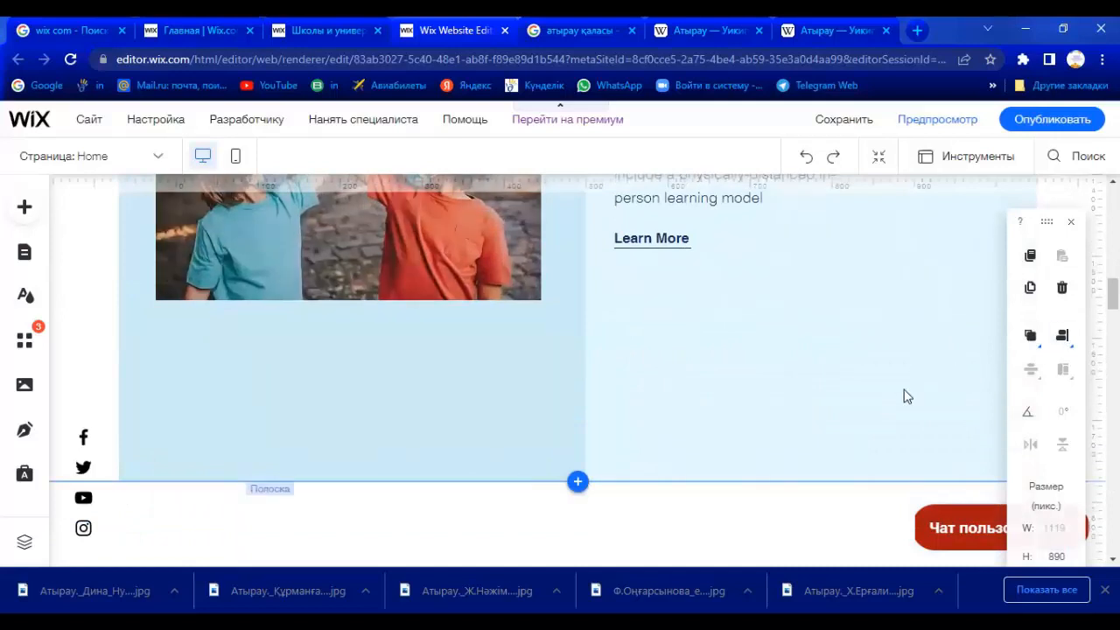
scroll(792, 430, "down", 3)
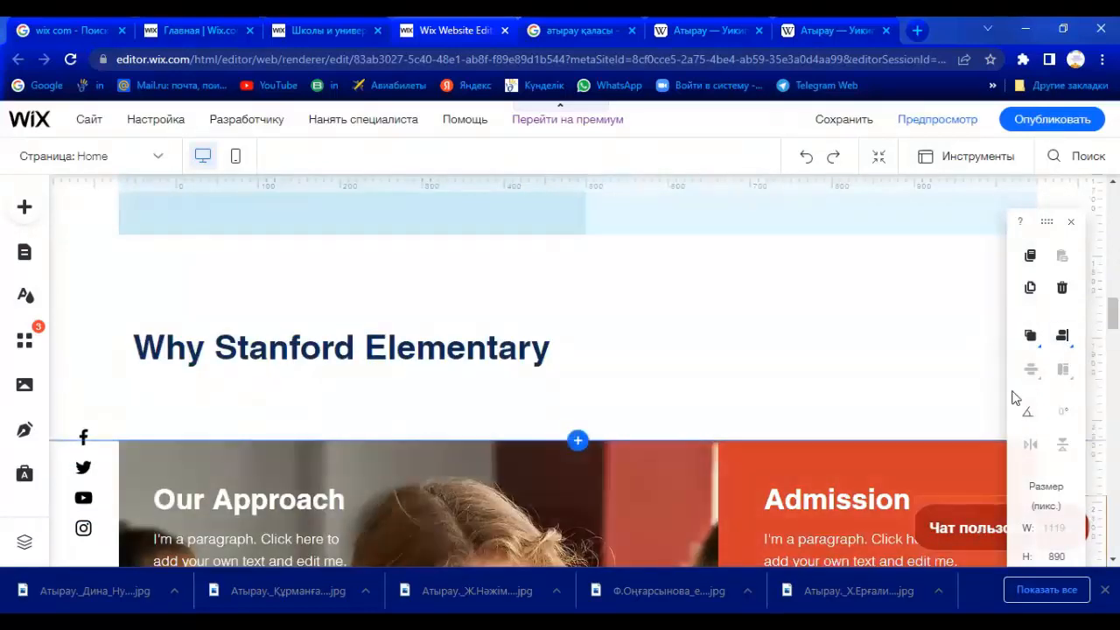
left_click(1069, 224)
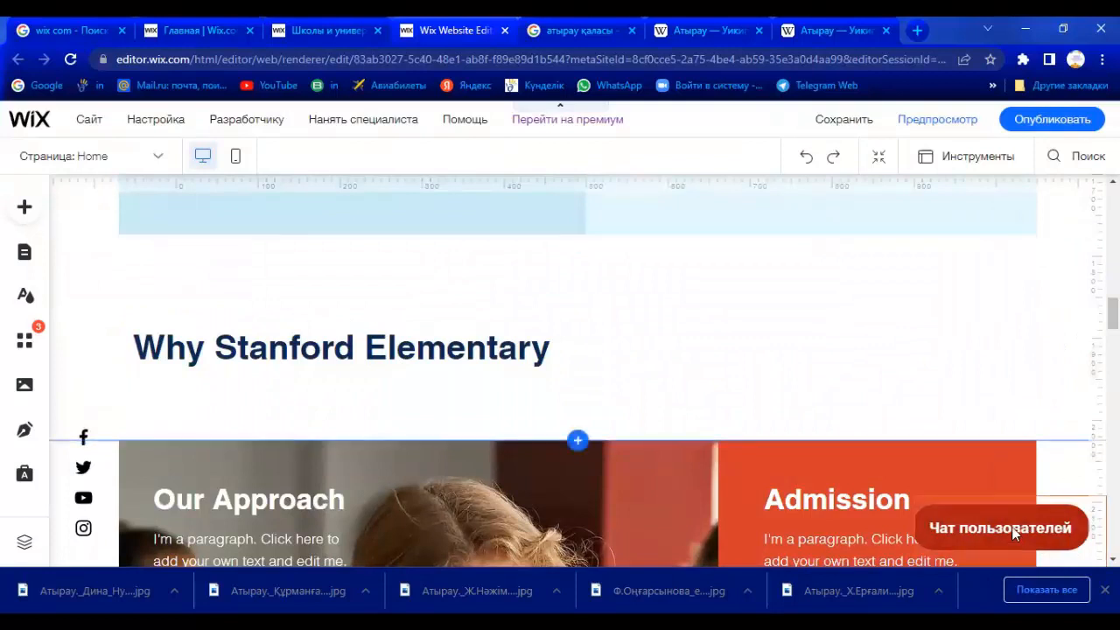
Step: Open the settings of the red Чат пользователей chat button, and close them
left_click(1011, 527)
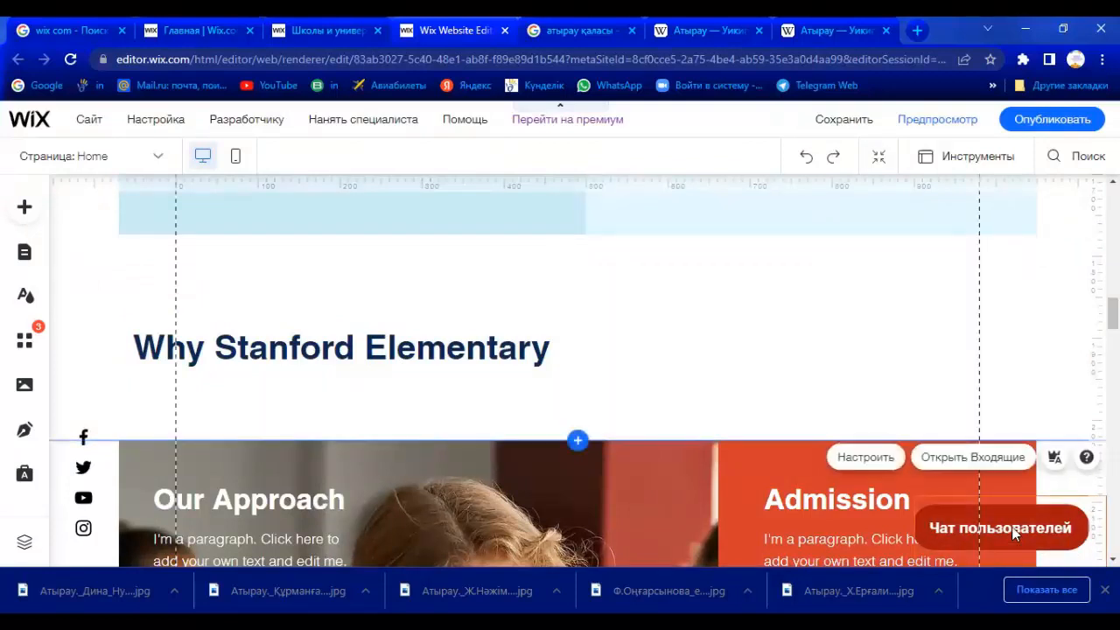
double_click(950, 531)
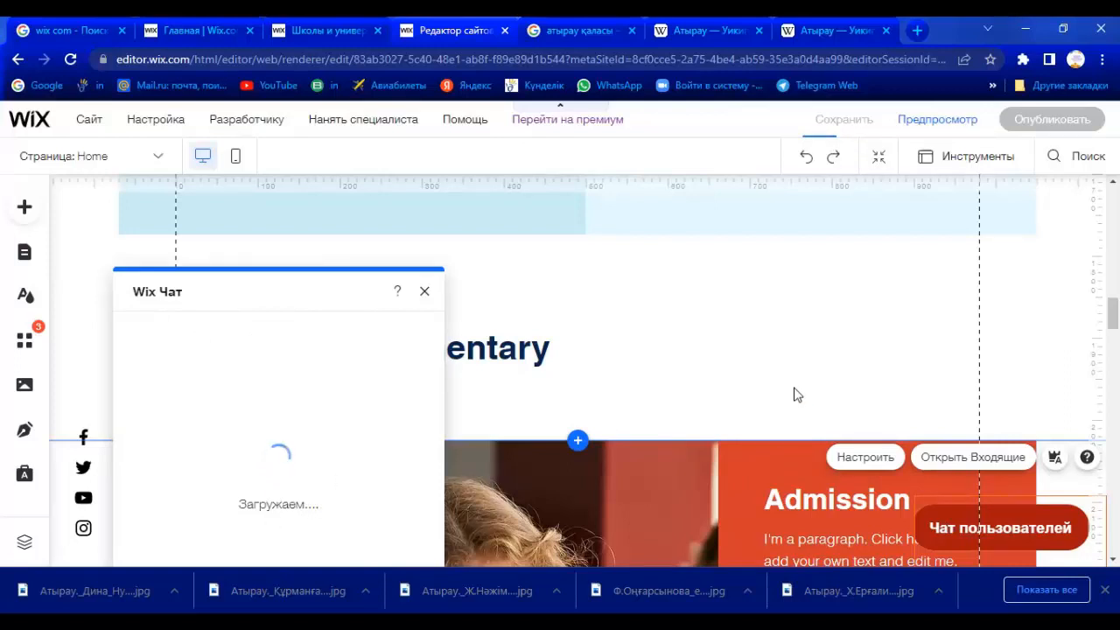
scroll(525, 408, "down", 4)
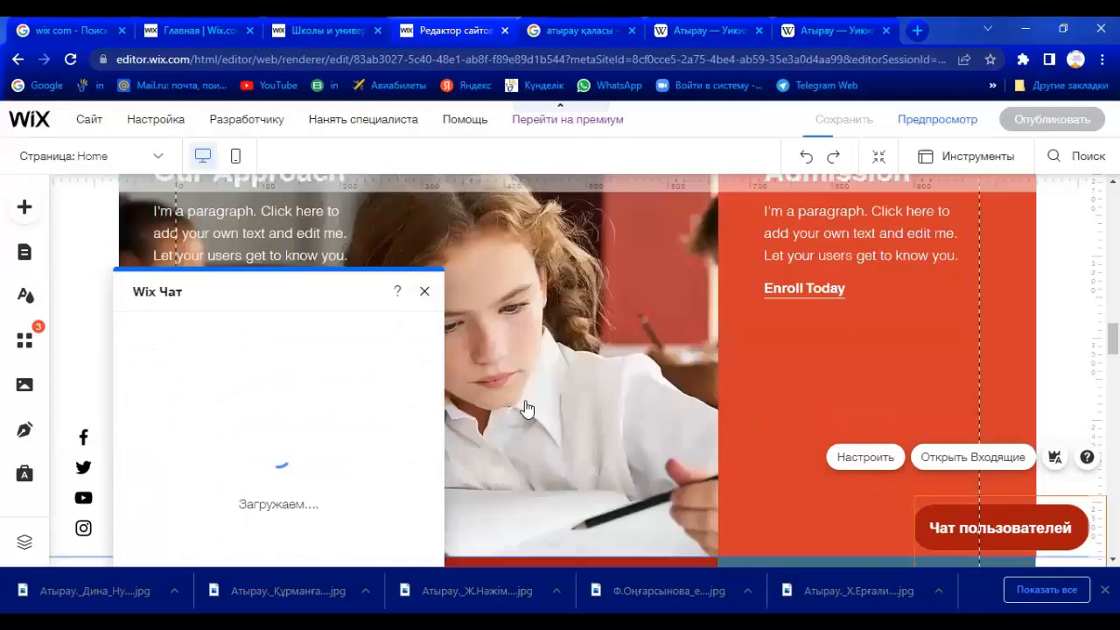
left_click(424, 290)
Step: Open the Enhance Learning heading for text editing, and select the paragraph beneath it
scroll(797, 471, "down", 4)
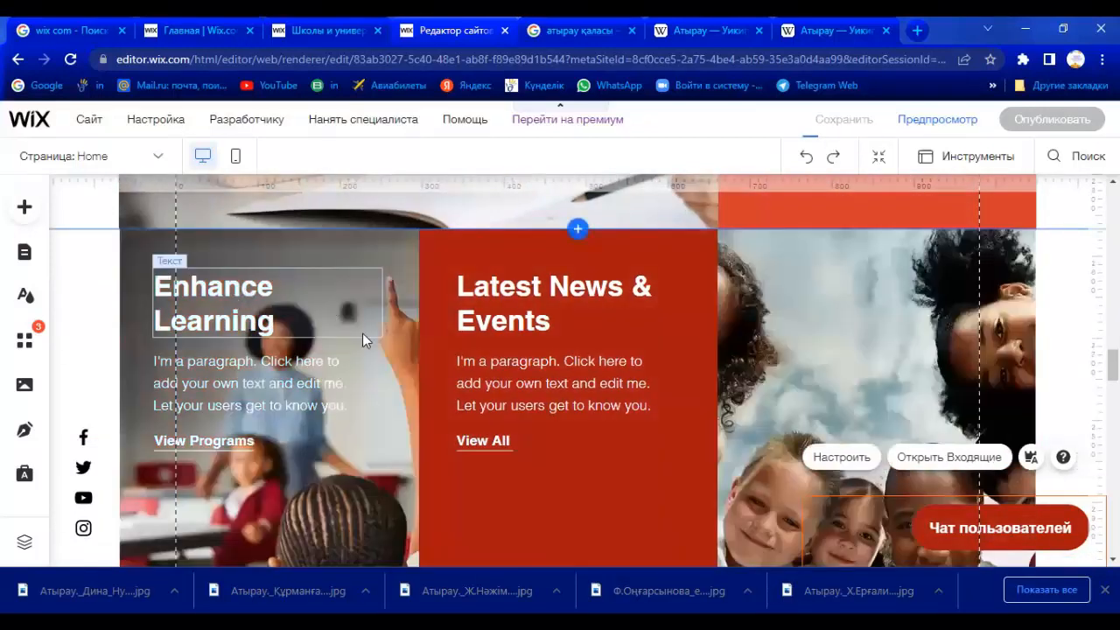
left_click(258, 293)
double_click(258, 302)
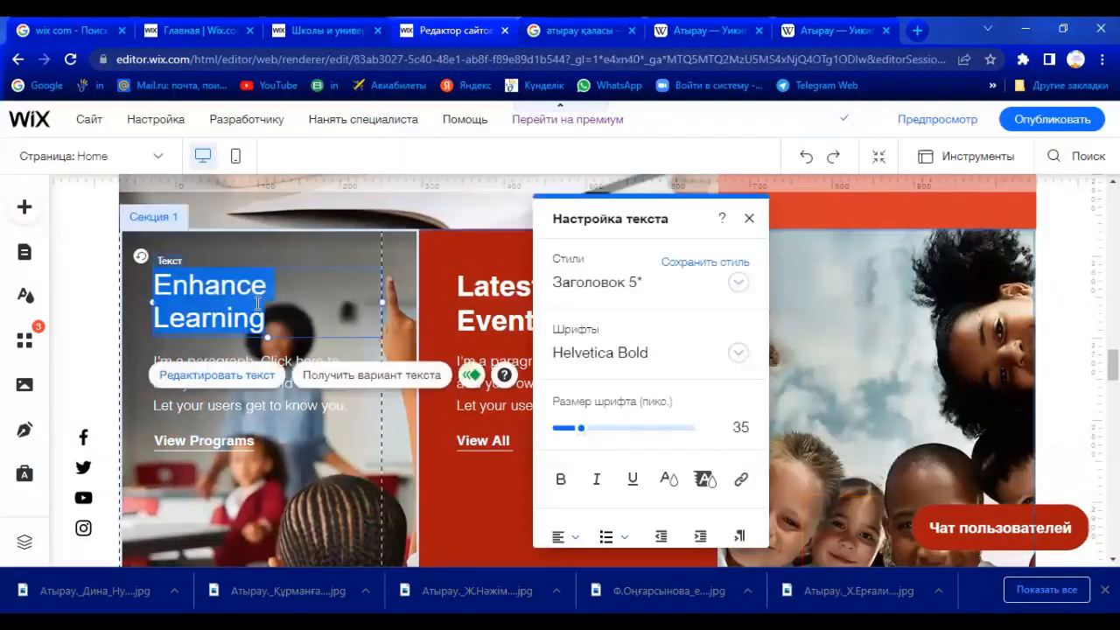
left_click(282, 410)
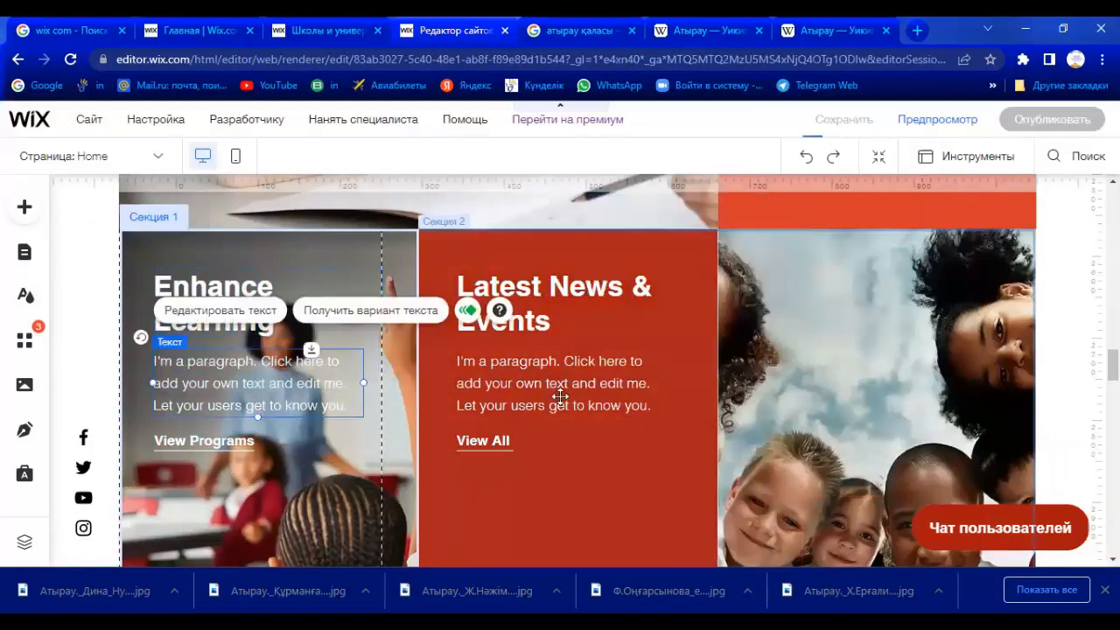
Step: Open the settings of the View All button in the Latest News & Events section
double_click(521, 379)
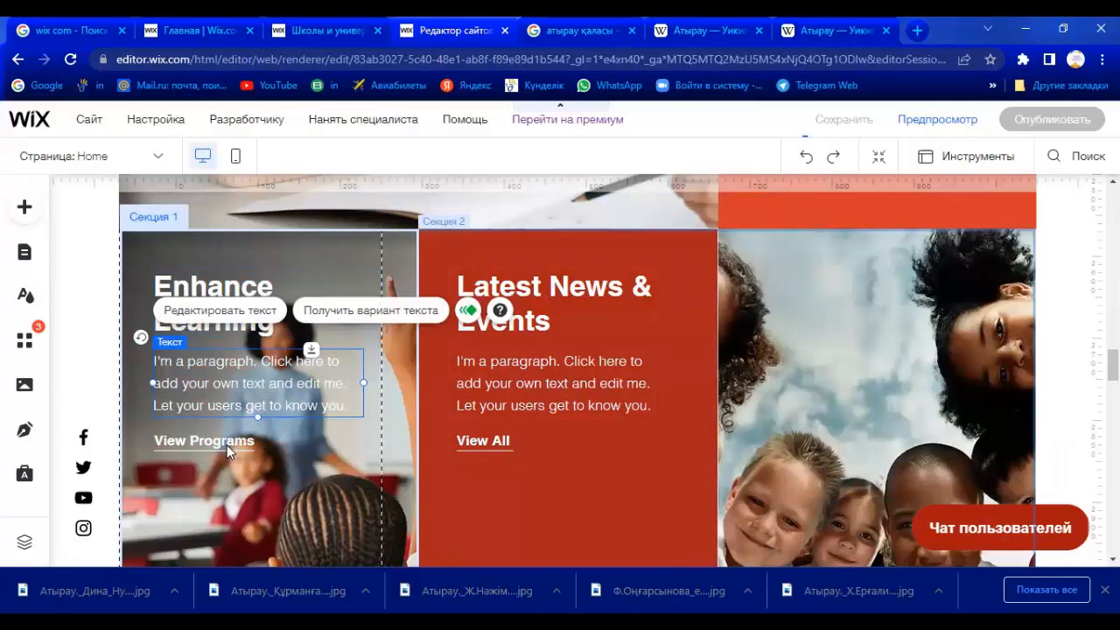
left_click(538, 476)
double_click(476, 441)
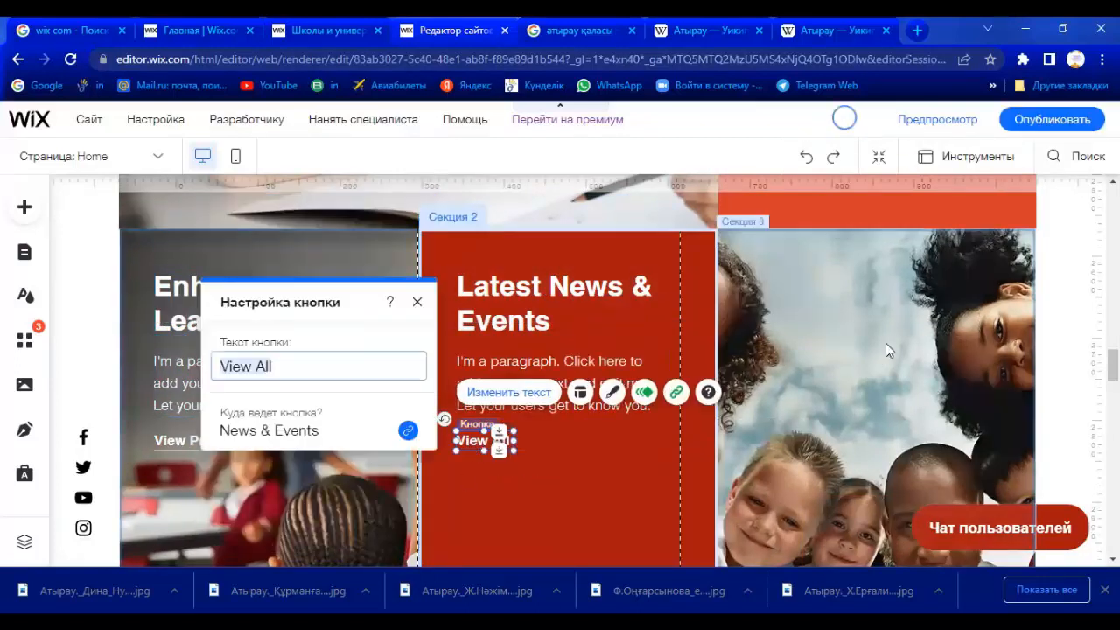
Step: Select the paragraph under For the Parents, and the blank third section in the same row
scroll(885, 342, "down", 3)
left_click(277, 495)
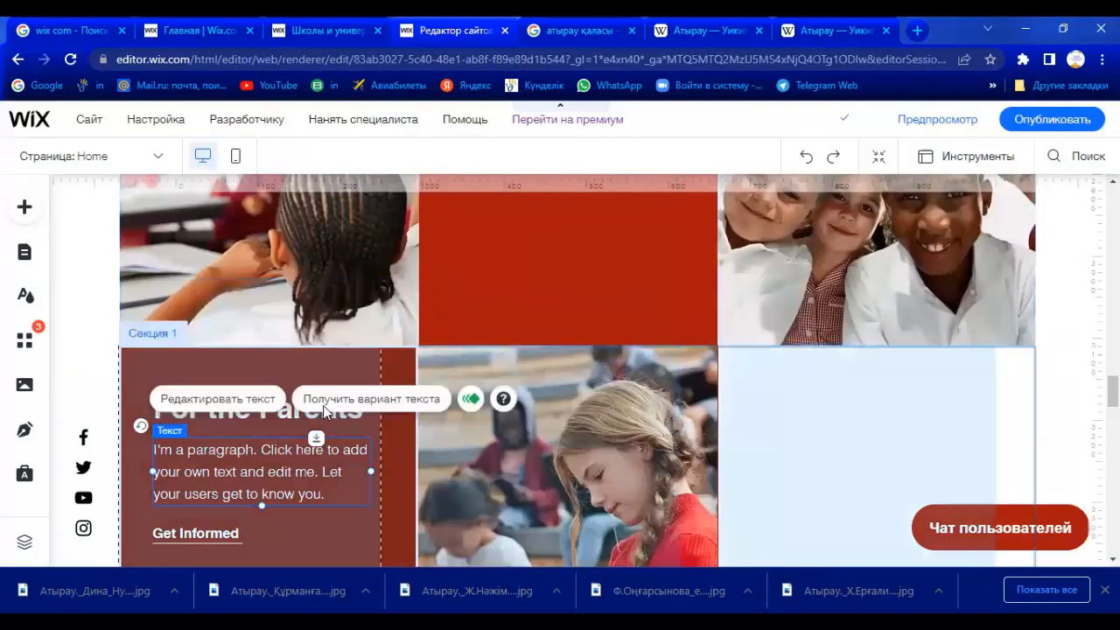
left_click(248, 426)
left_click(755, 445)
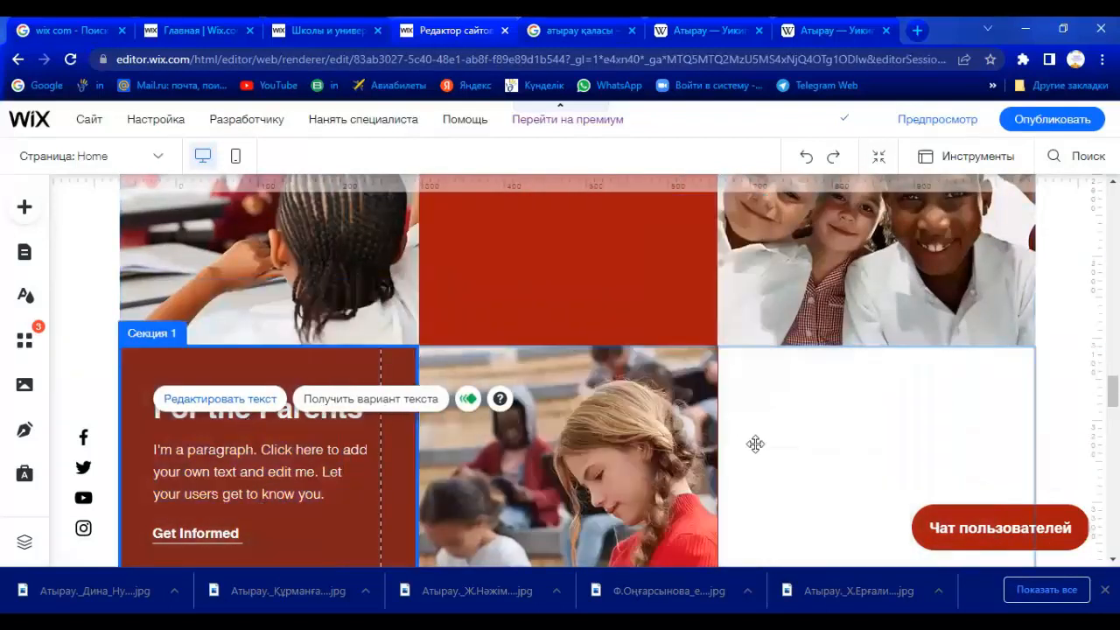
double_click(817, 434)
Step: Examine the Stanford Elementary in Numbers section, the contact form and footer, and the site's save option
scroll(645, 411, "down", 4)
scroll(327, 429, "down", 4)
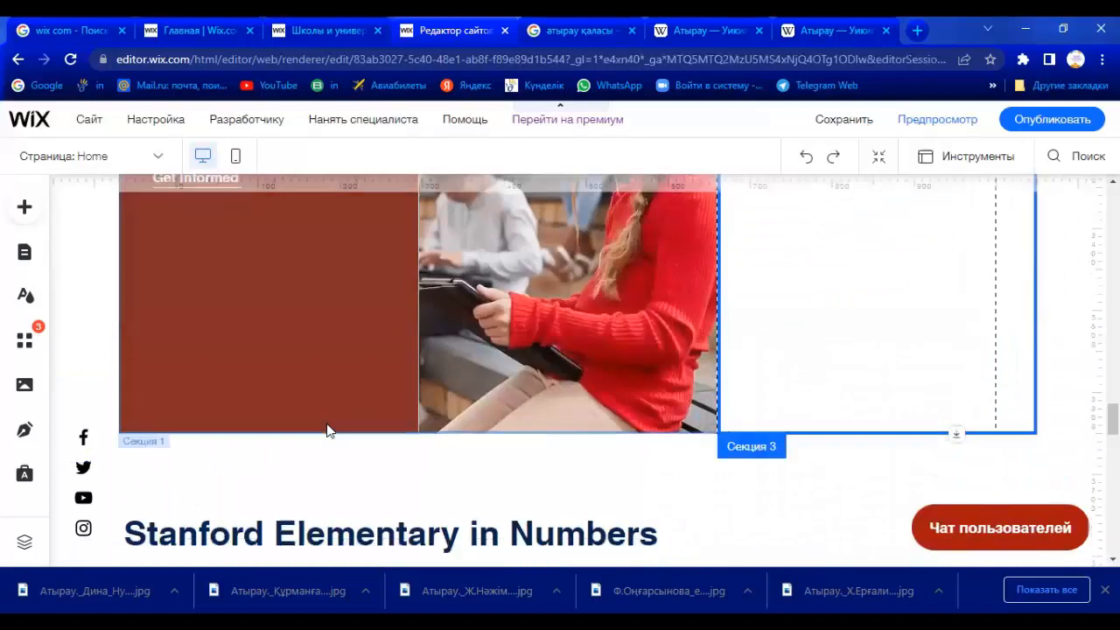
scroll(428, 293, "down", 4)
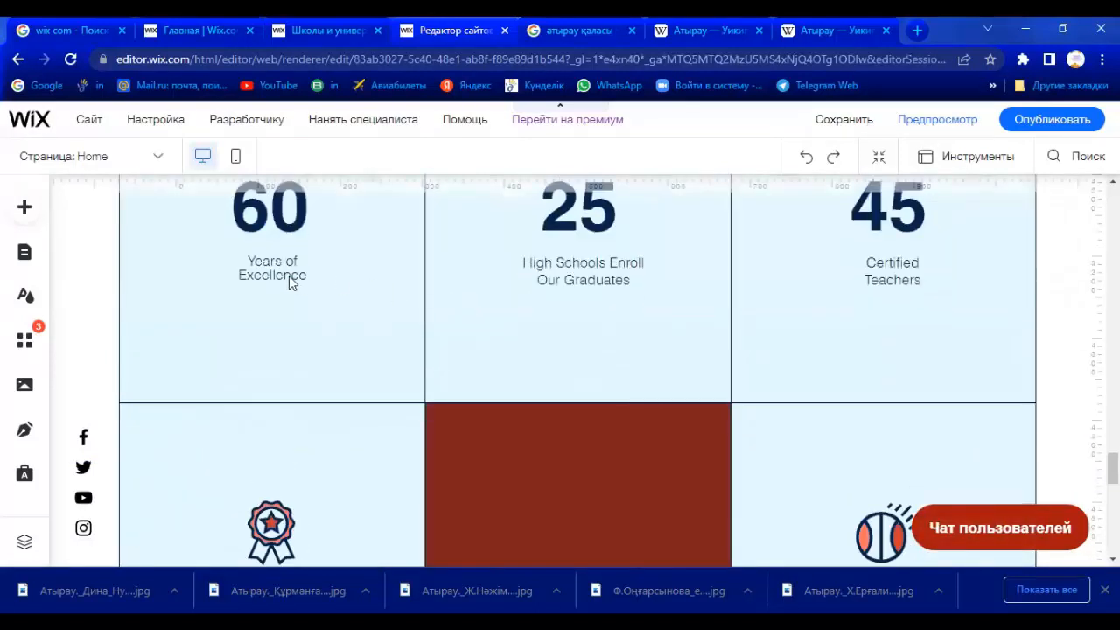
scroll(272, 274, "down", 8)
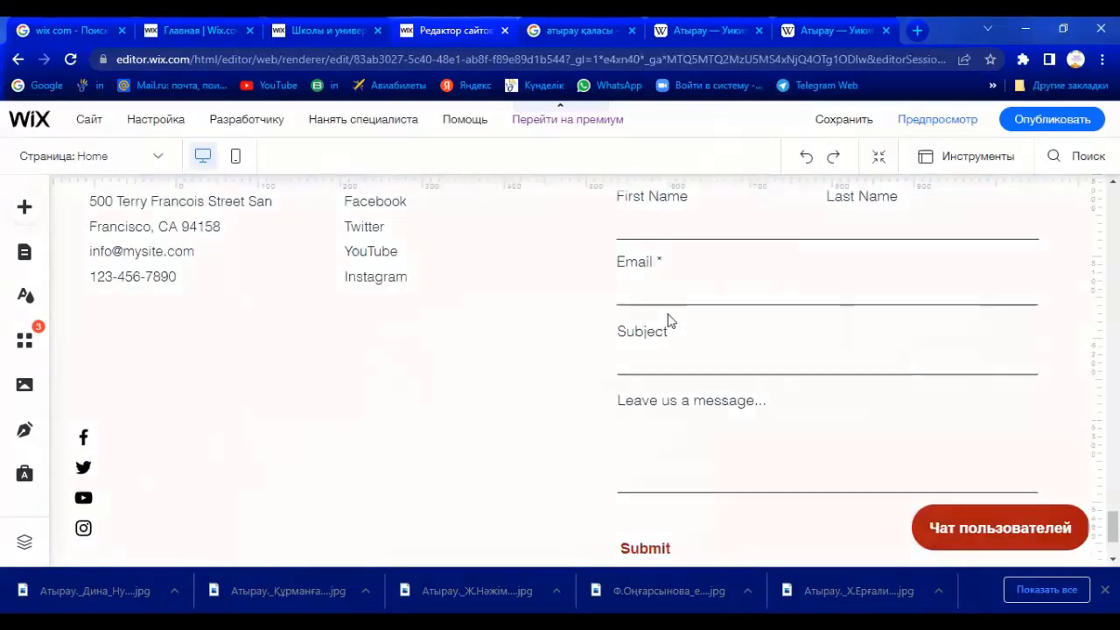
scroll(258, 320, "up", 2)
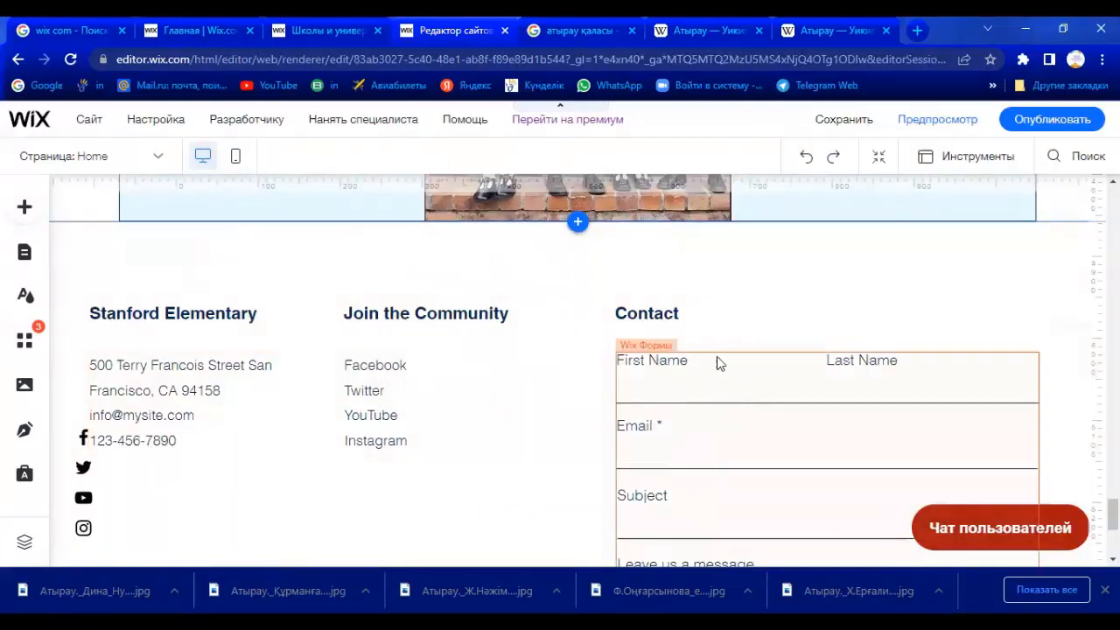
scroll(661, 440, "down", 3)
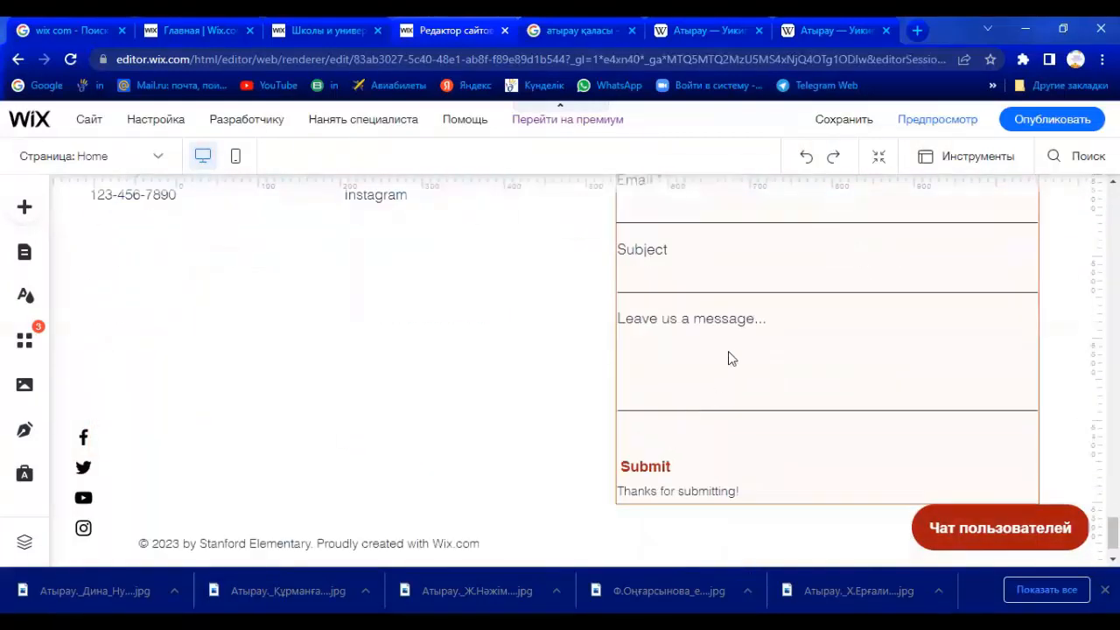
scroll(729, 359, "down", 1)
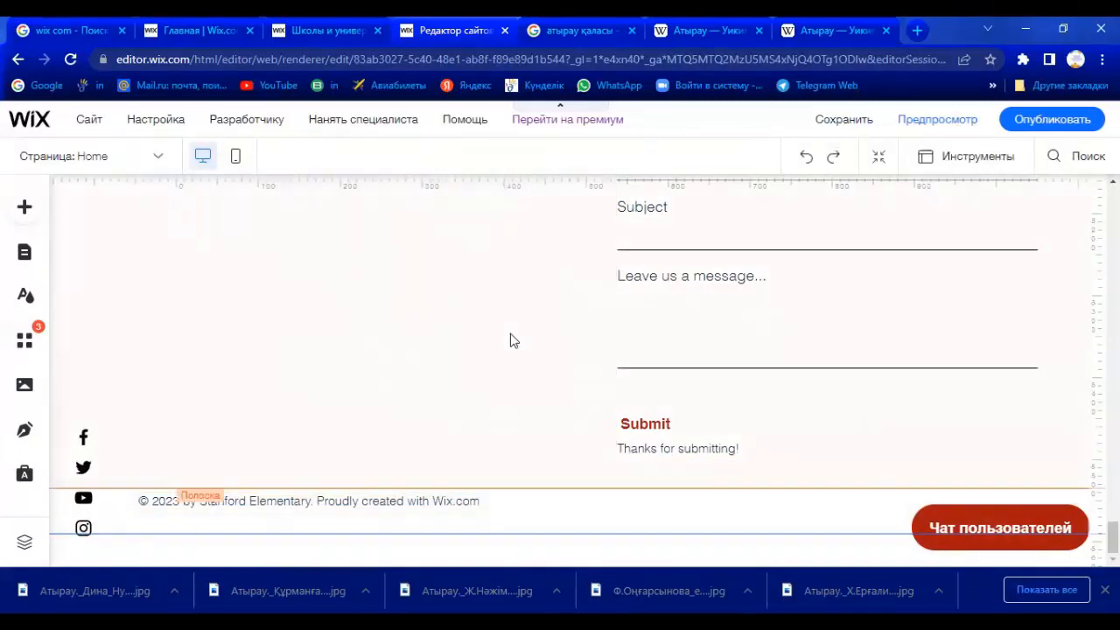
scroll(516, 338, "up", 5)
mouse_move(836, 125)
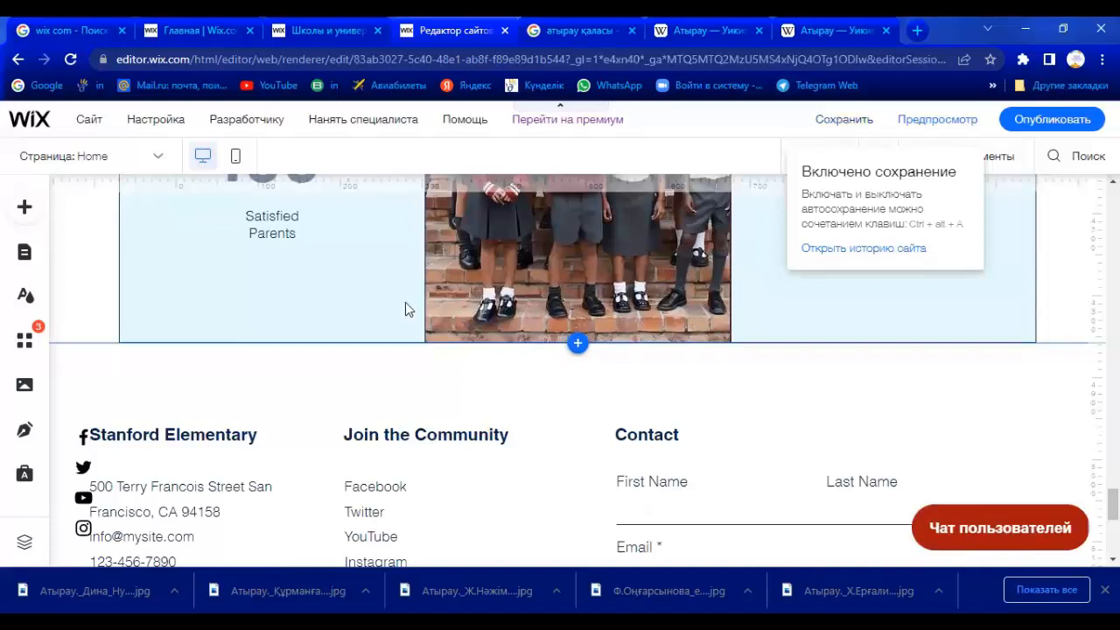
Step: Select the Latest News & Events heading in the red section
scroll(295, 358, "up", 5)
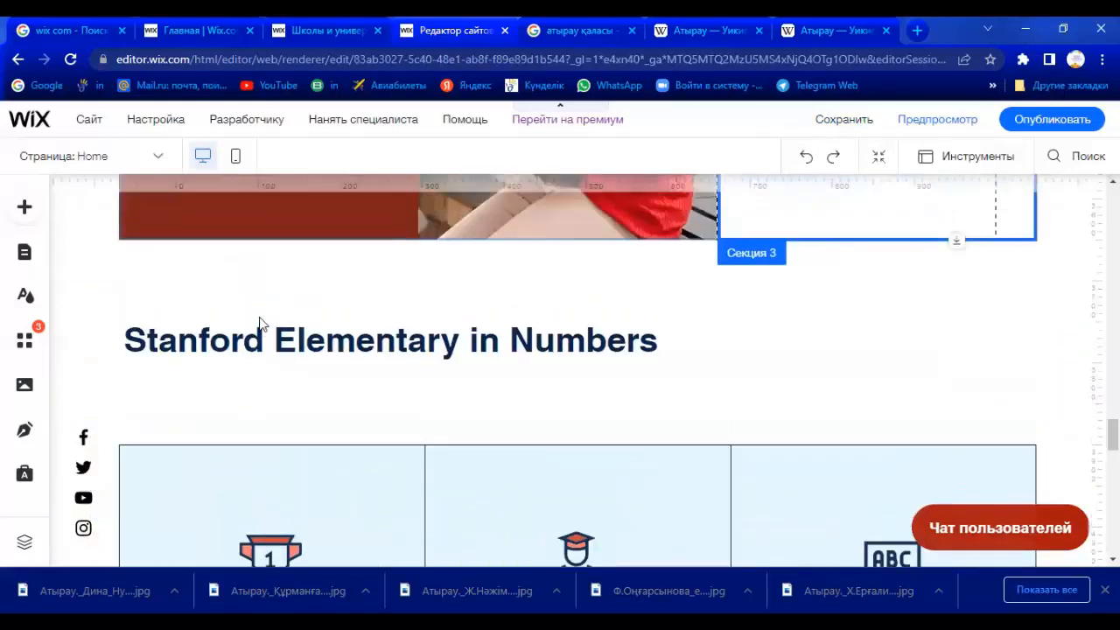
scroll(259, 323, "up", 10)
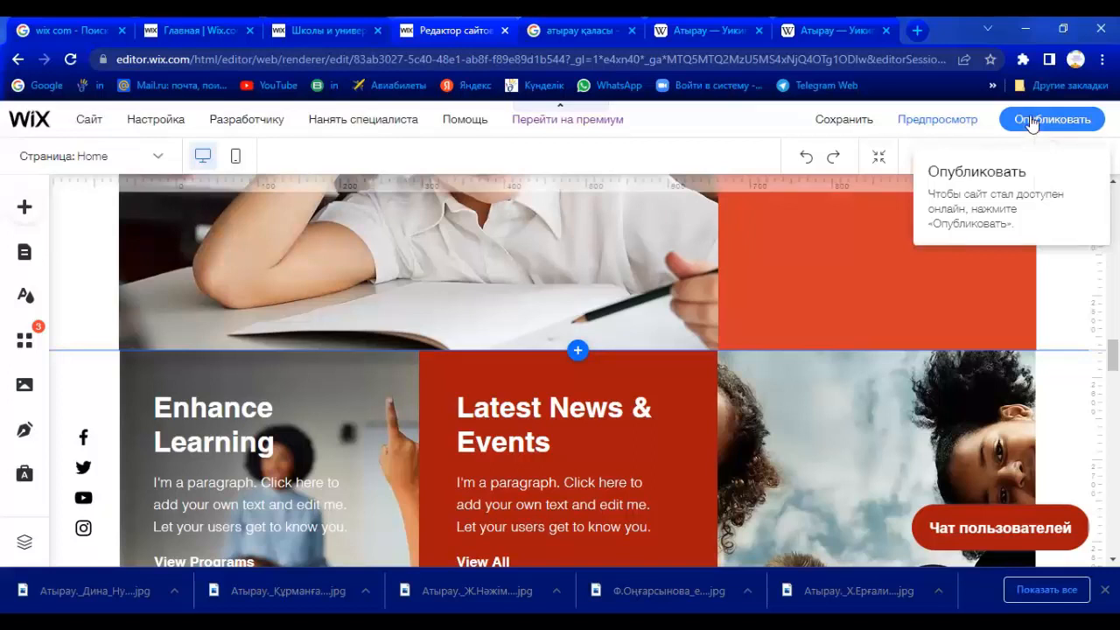
left_click(579, 411)
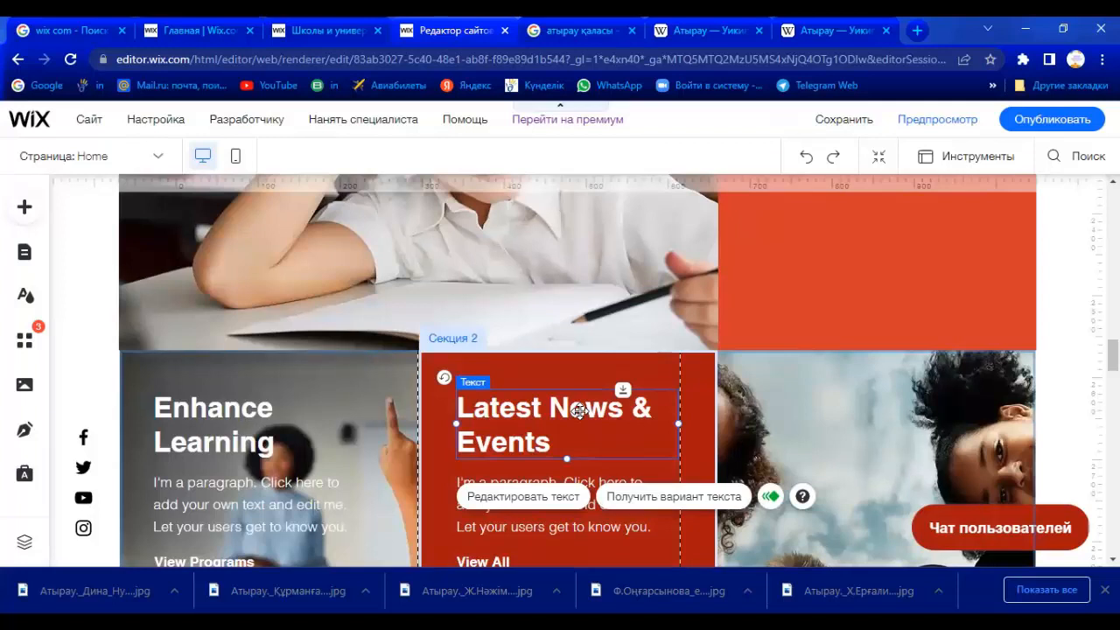
Step: Replace the Latest News & Events heading in the red section with "ородл"
double_click(581, 443)
double_click(576, 447)
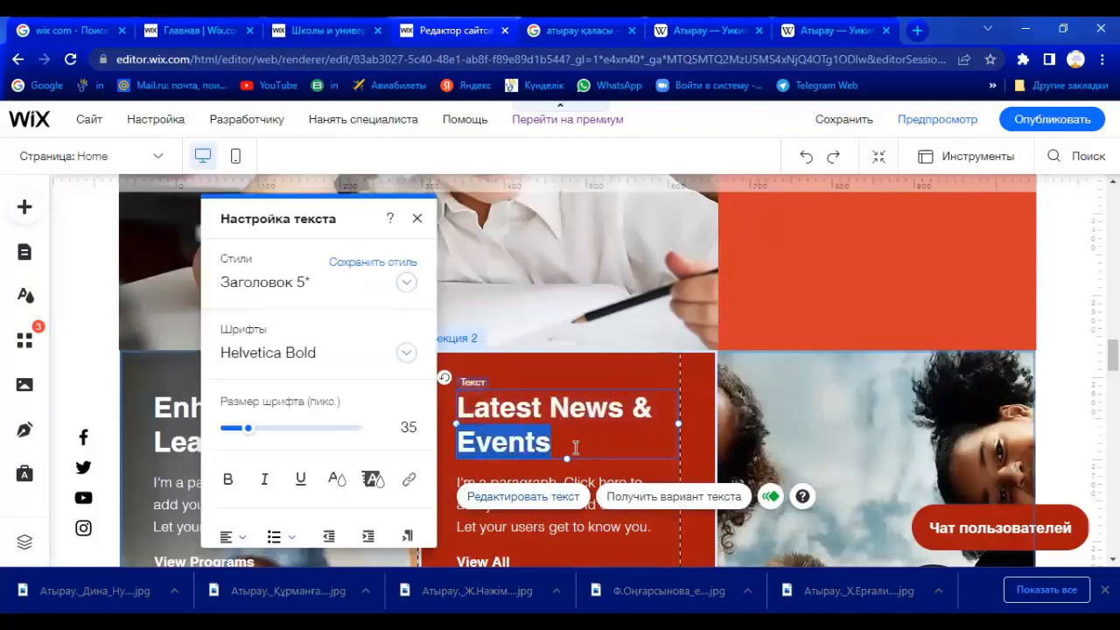
left_click_drag(473, 398, 548, 343)
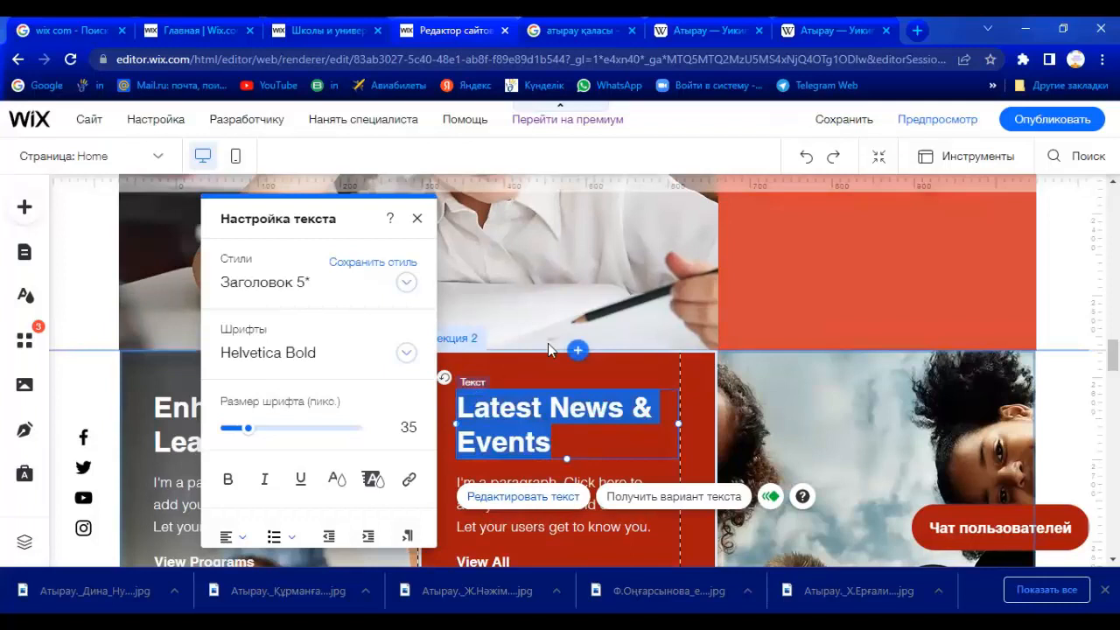
type("ородл")
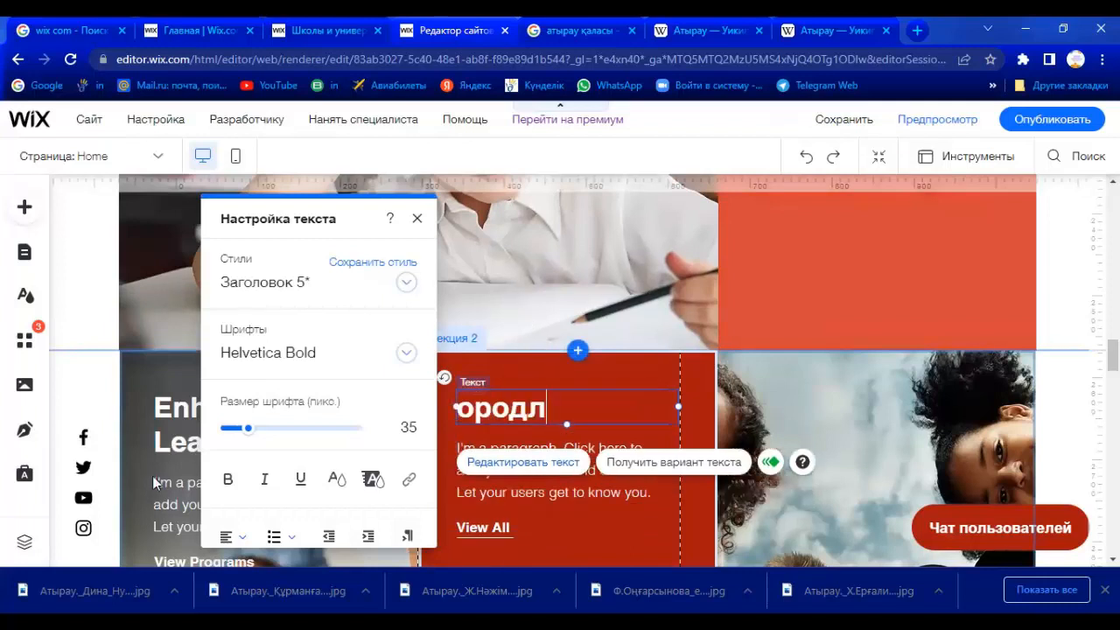
Step: Replace the paragraph below the red section's heading with "оллджэ" and select the section with the children's photo beside it
left_click(511, 495)
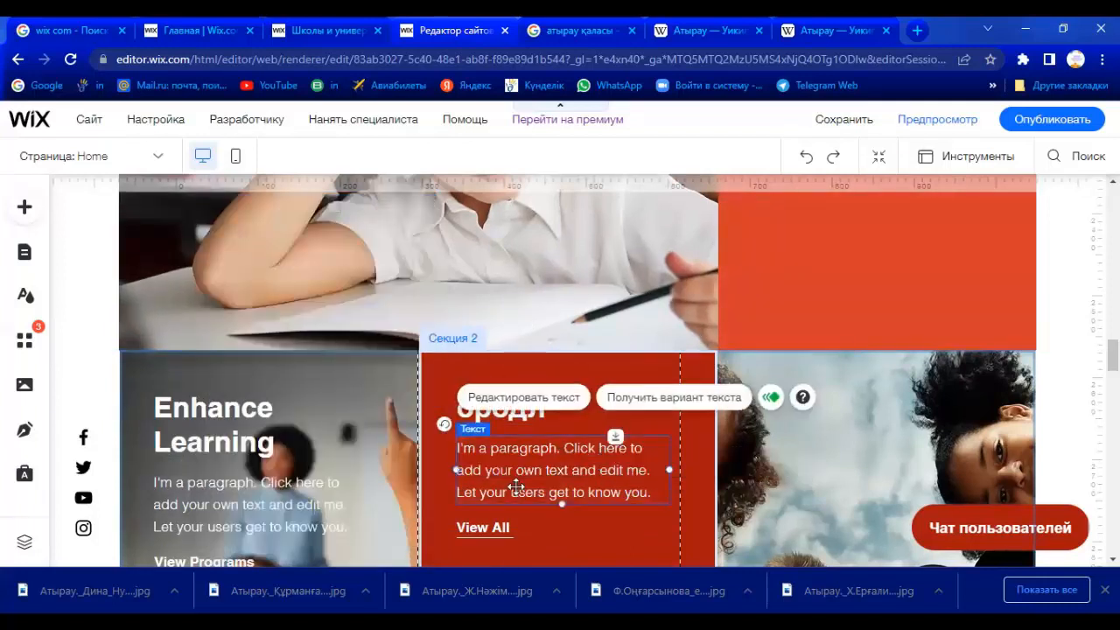
double_click(516, 486)
type("оллджз")
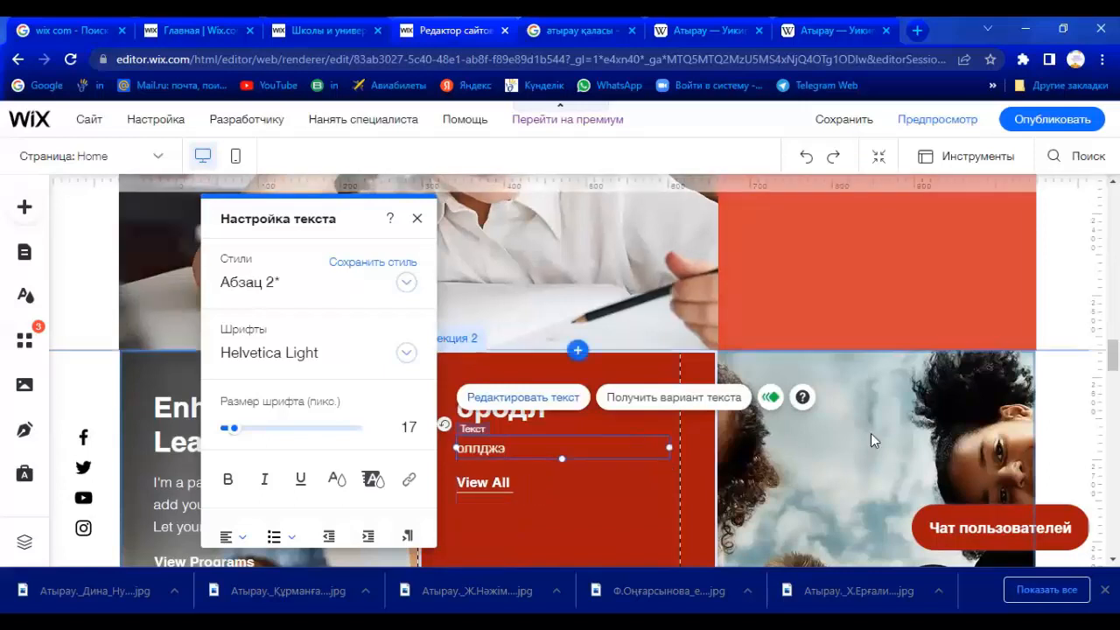
left_click(871, 433)
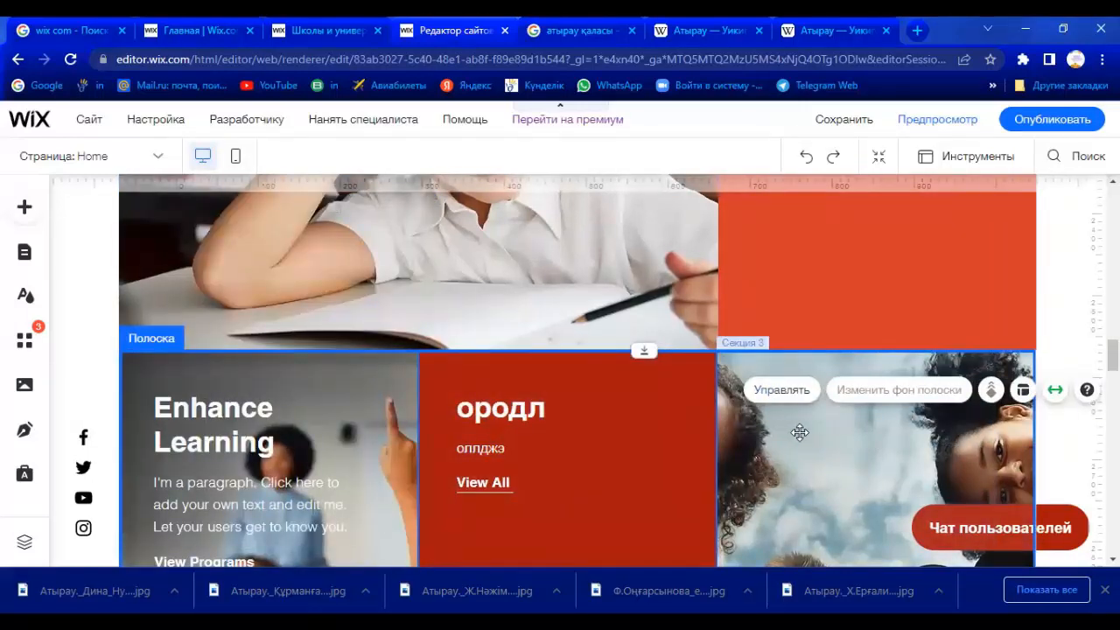
left_click(799, 432)
Step: Replace the paragraph under the Our Approach heading with "рпрполжджждэд"
scroll(298, 437, "up", 2)
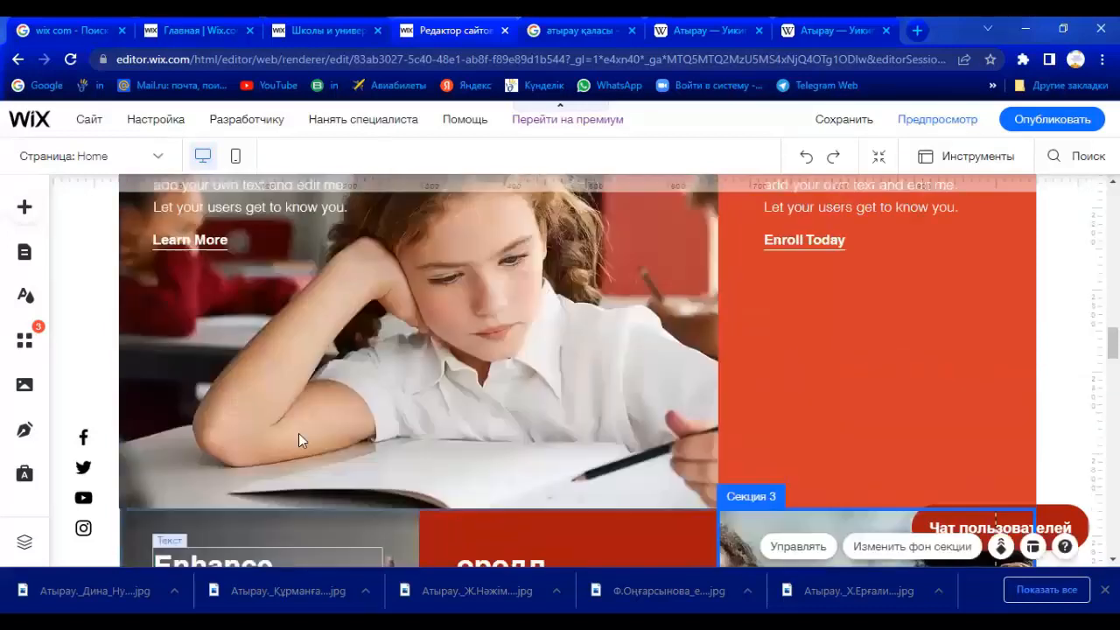
scroll(299, 433, "up", 2)
left_click(273, 345)
left_click(273, 346)
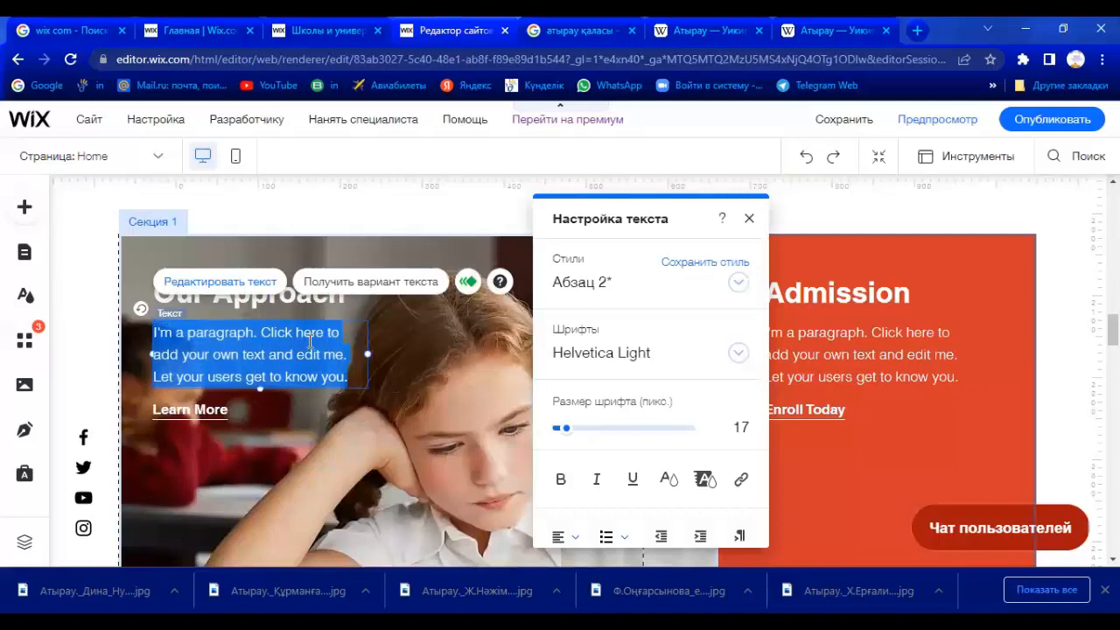
type("рпрполжджкдэд")
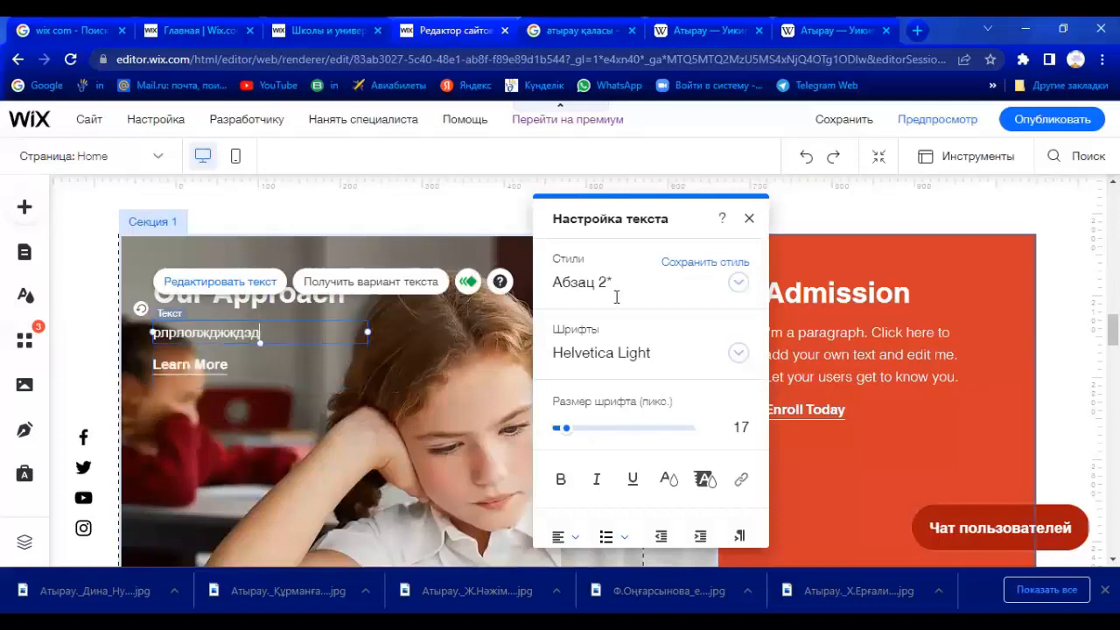
Step: View the text settings of the paragraph under Admission, leave the text as it is, and publish the site
left_click(841, 327)
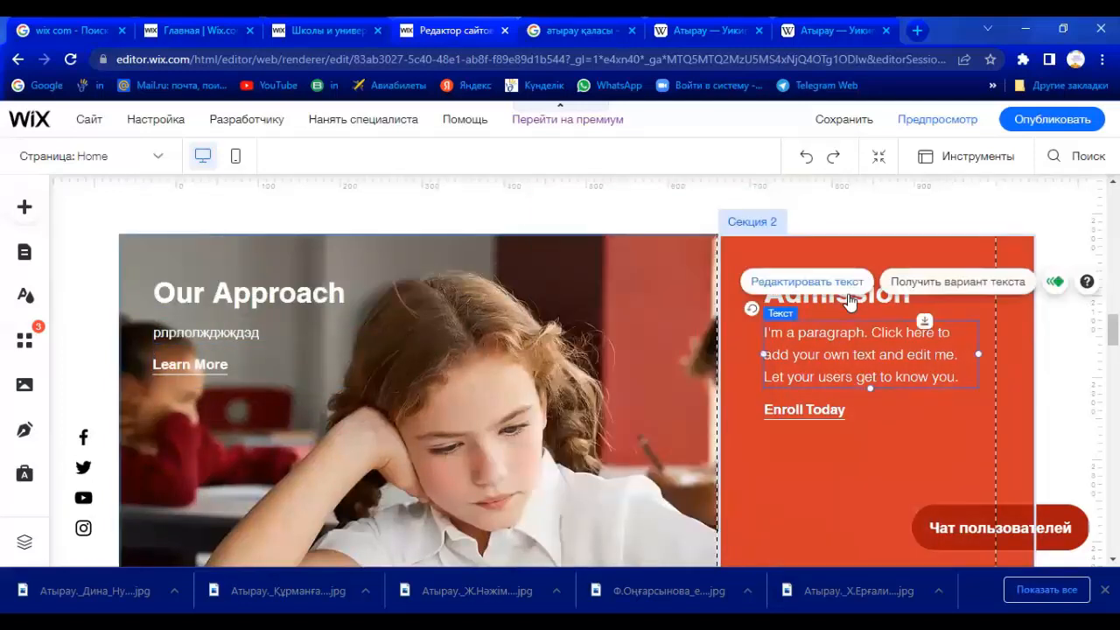
left_click(846, 293)
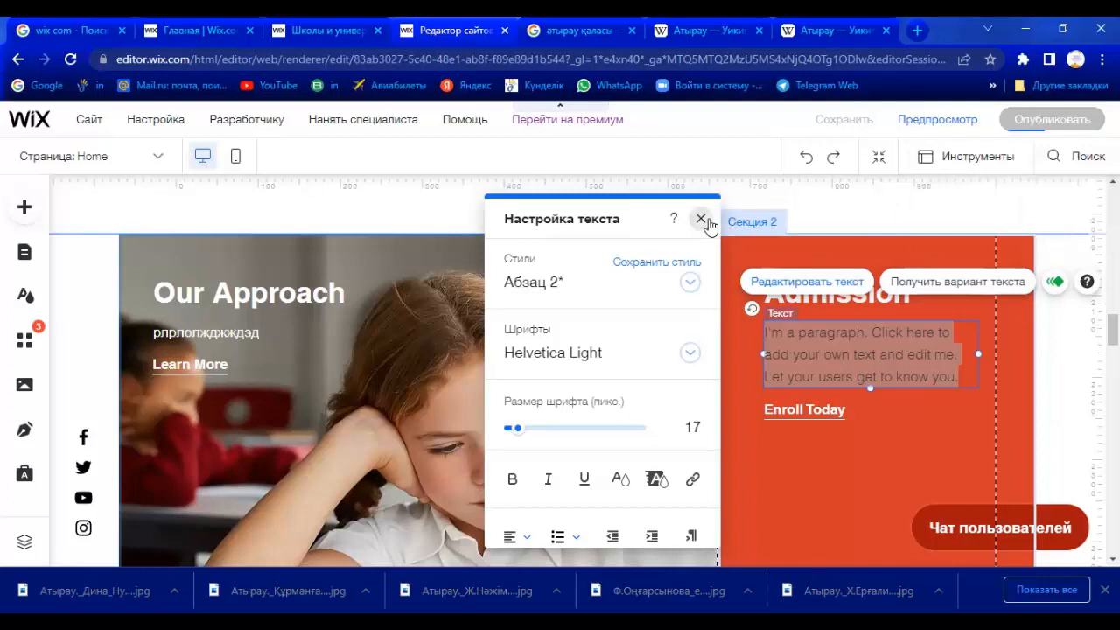
left_click(706, 221)
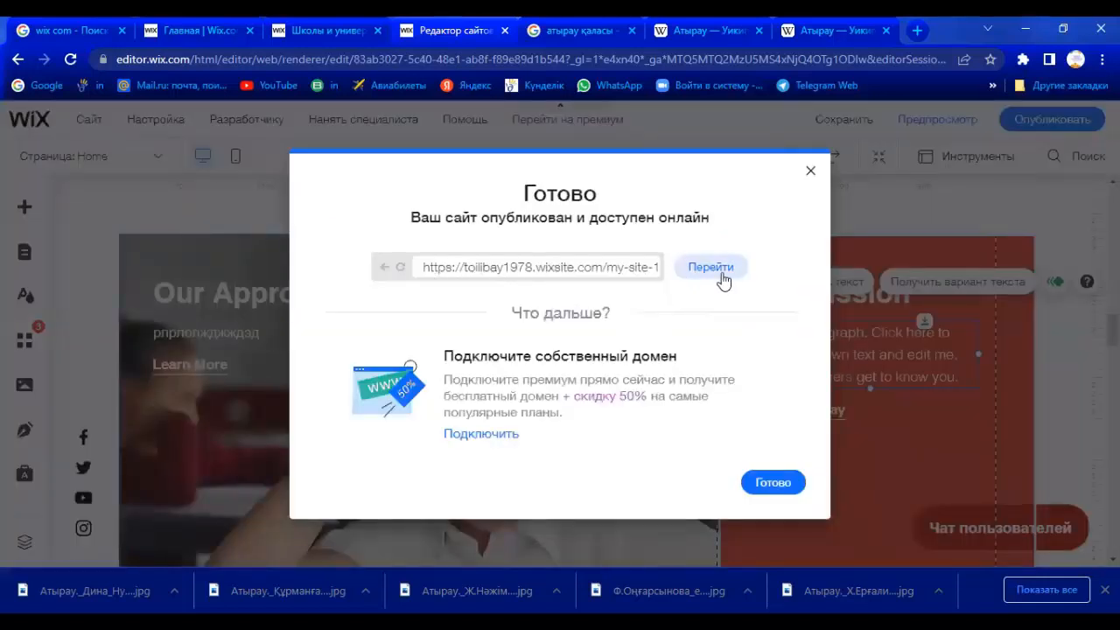
left_click(770, 483)
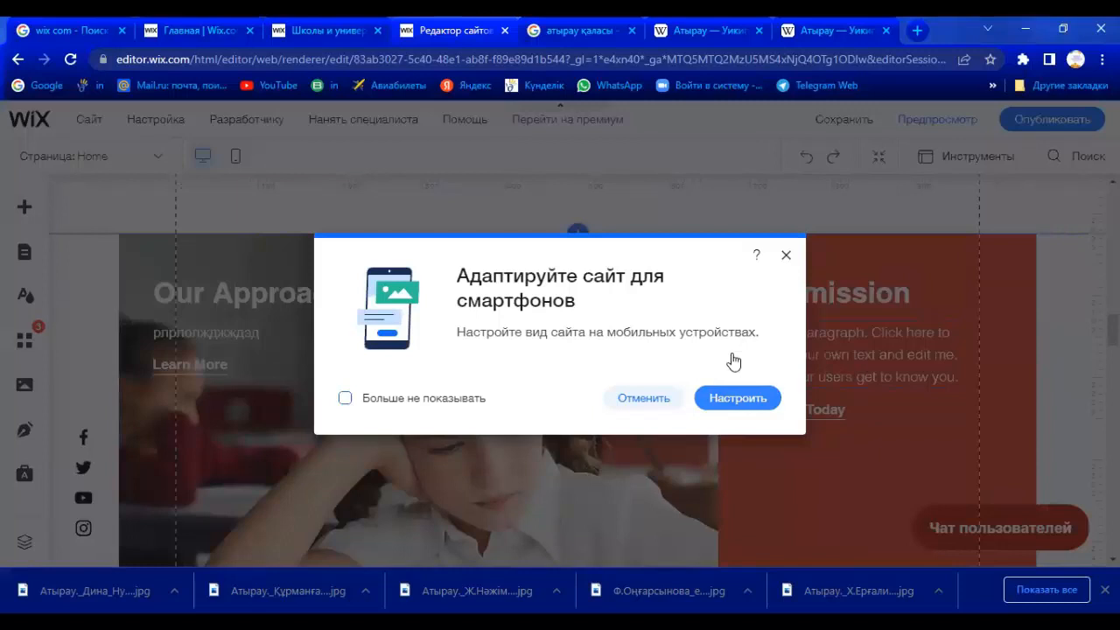
Step: Accept the offer to adapt the site for smartphones and skip the mobile editor's introduction
left_click(737, 399)
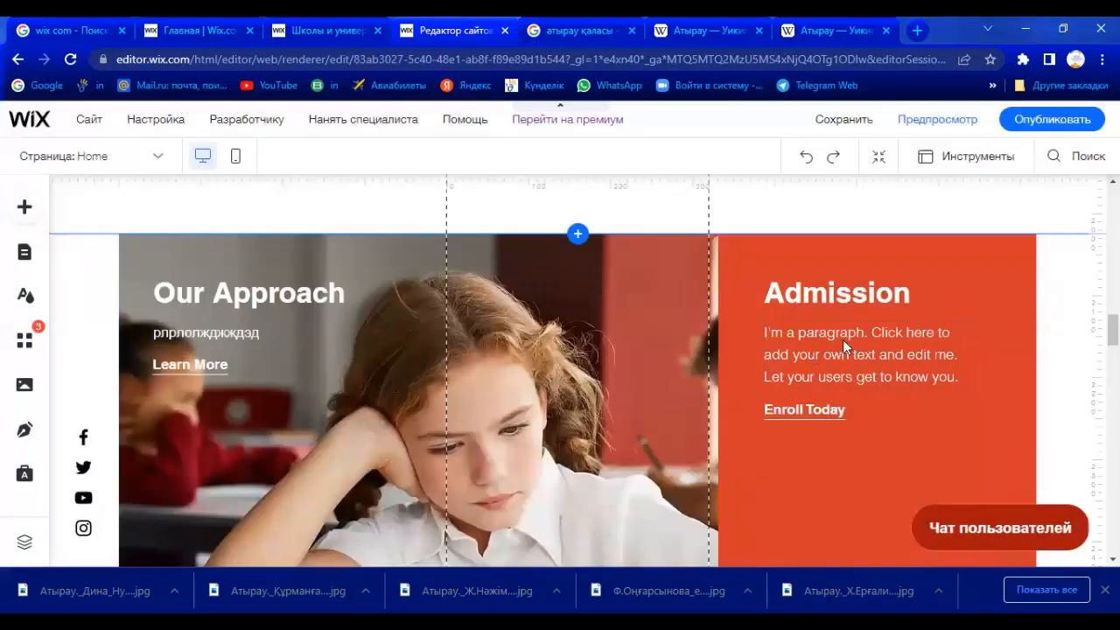
scroll(854, 341, "down", 10)
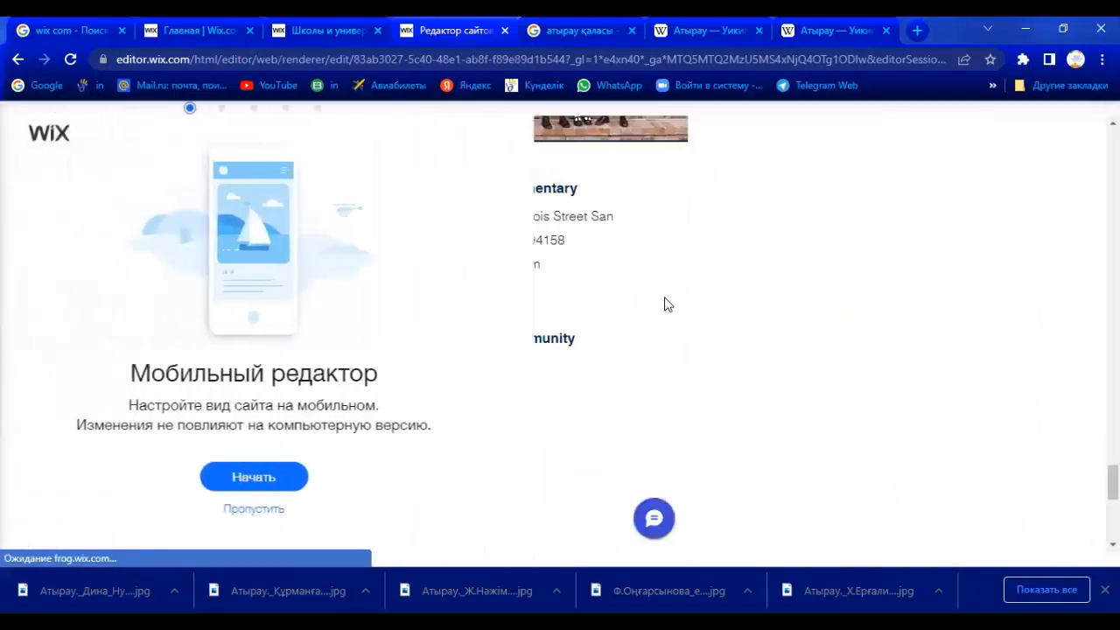
left_click(297, 510)
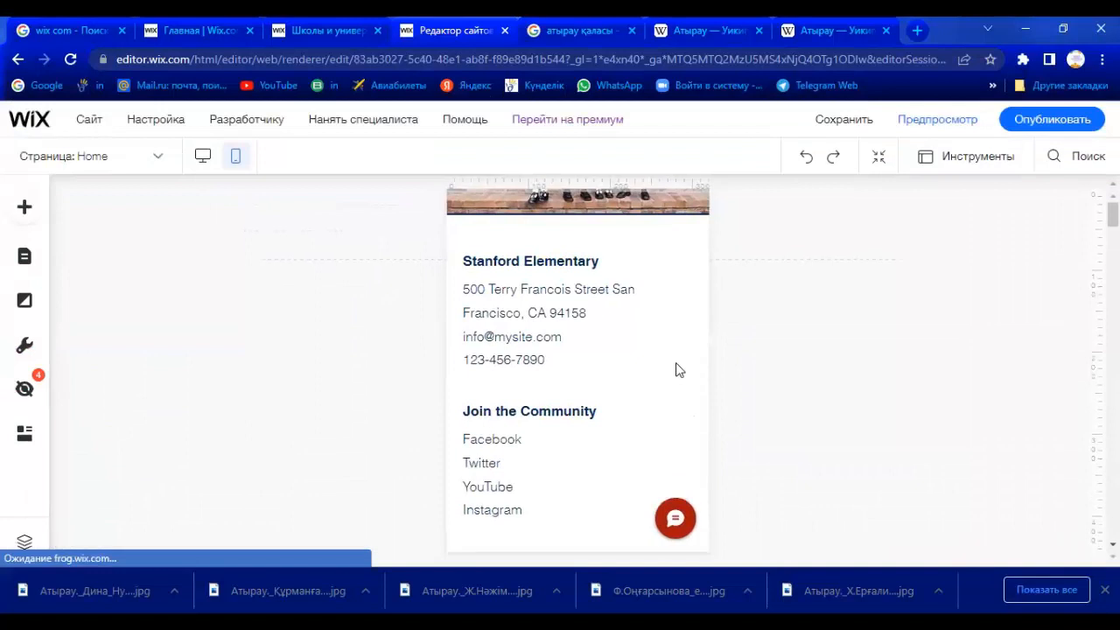
Step: Examine the layout of the whole Home page in its mobile version
scroll(678, 367, "down", 15)
scroll(681, 363, "up", 12)
scroll(684, 363, "down", 13)
scroll(689, 366, "down", 20)
scroll(688, 371, "down", 4)
scroll(689, 371, "up", 15)
scroll(805, 285, "up", 3)
Step: Publish the site from the mobile editor, save the changes and publish it once more, closing each confirmation
left_click(1052, 119)
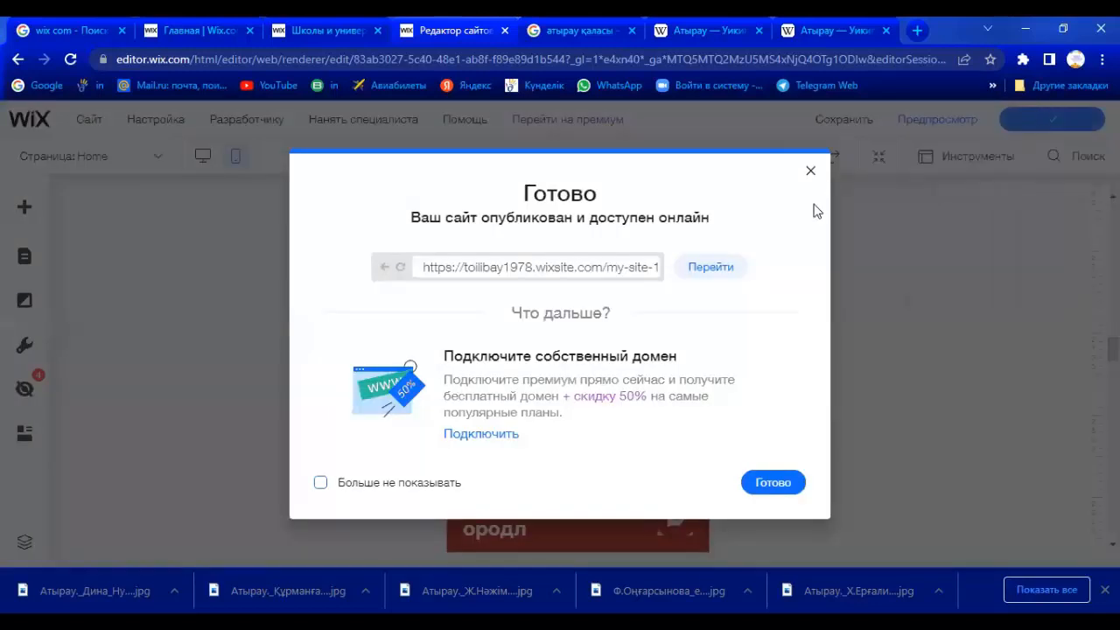
left_click(783, 488)
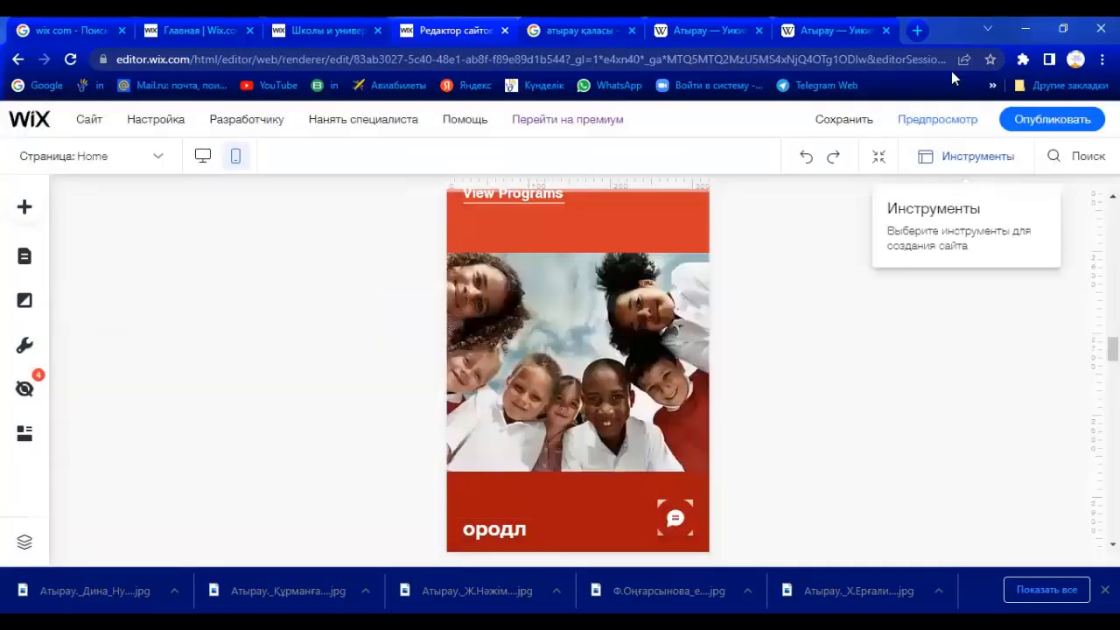
left_click(857, 124)
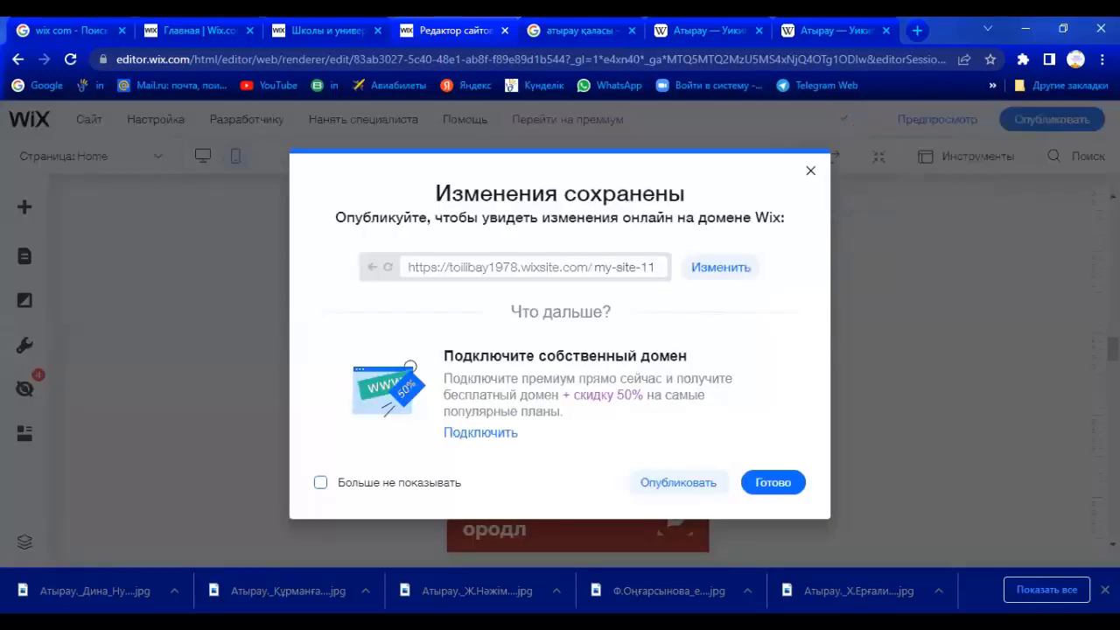
left_click(773, 486)
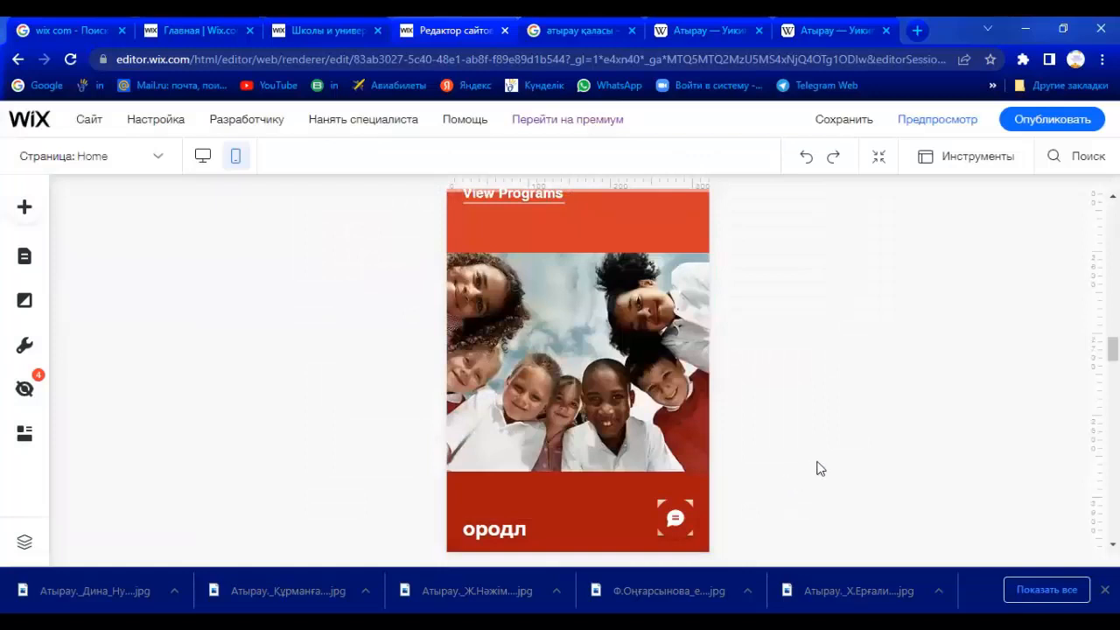
left_click(1052, 120)
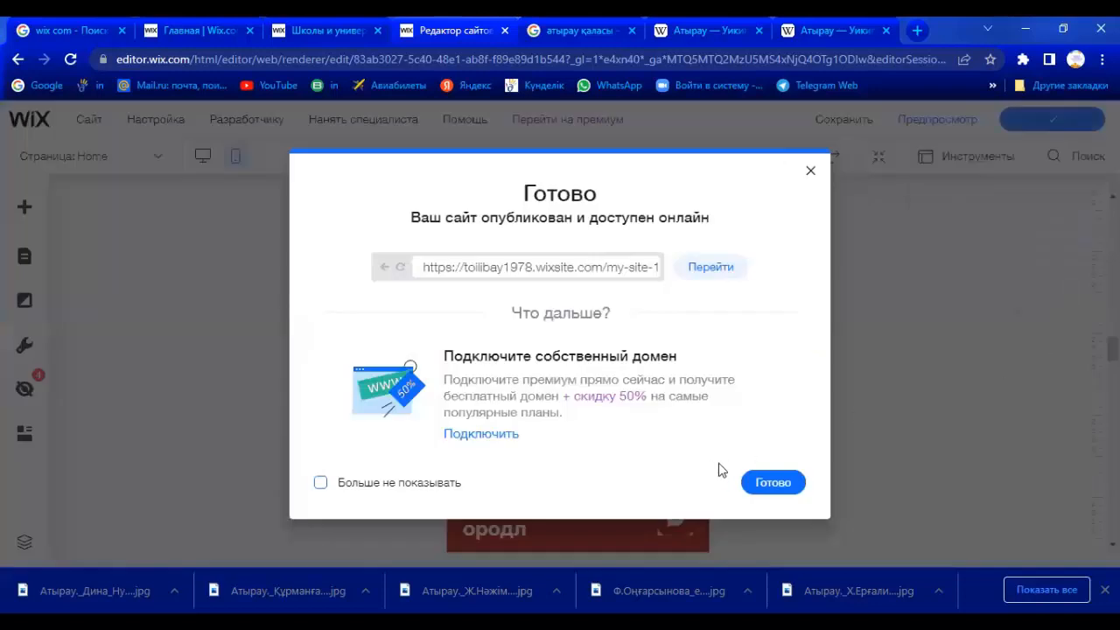
left_click(781, 486)
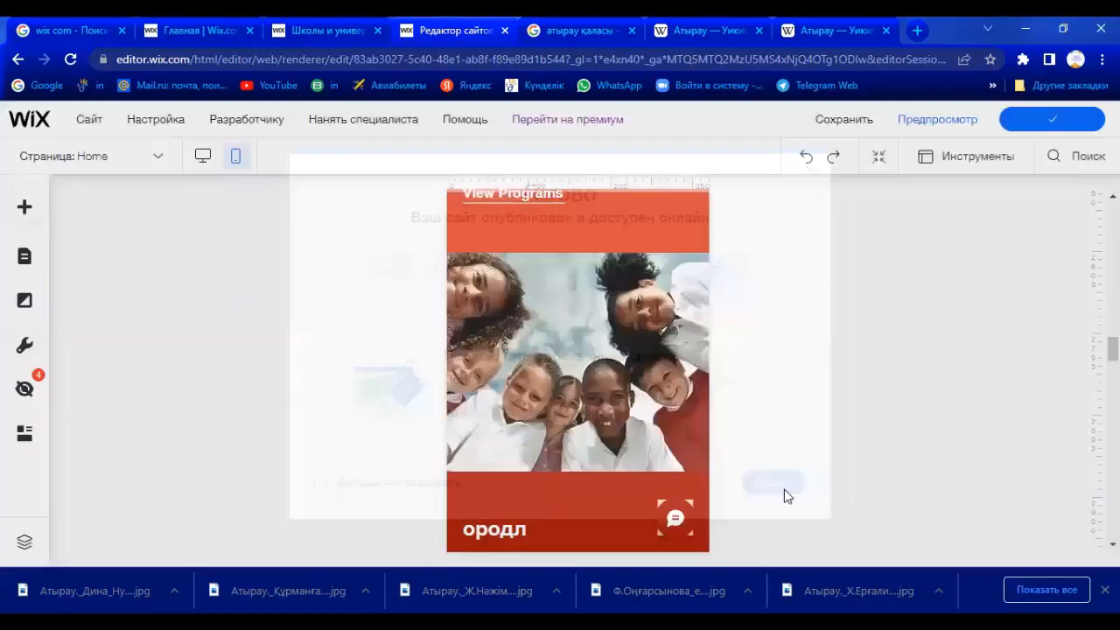
Step: Review the mobile Home page from its contact form and footer back up to the header
scroll(577, 368, "down", 10)
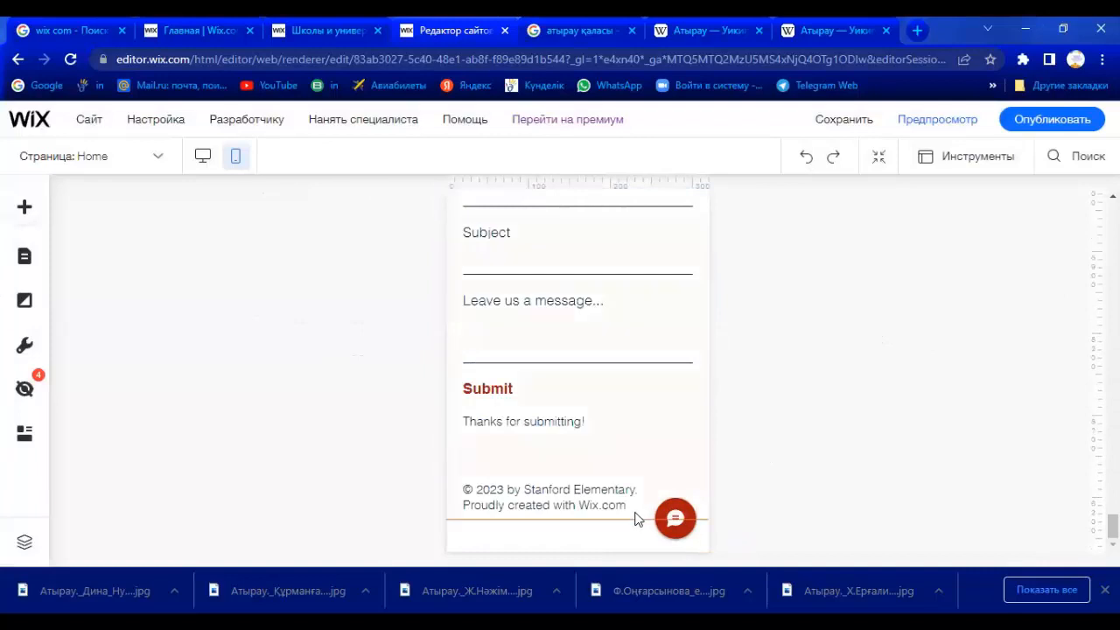
scroll(604, 425, "up", 4)
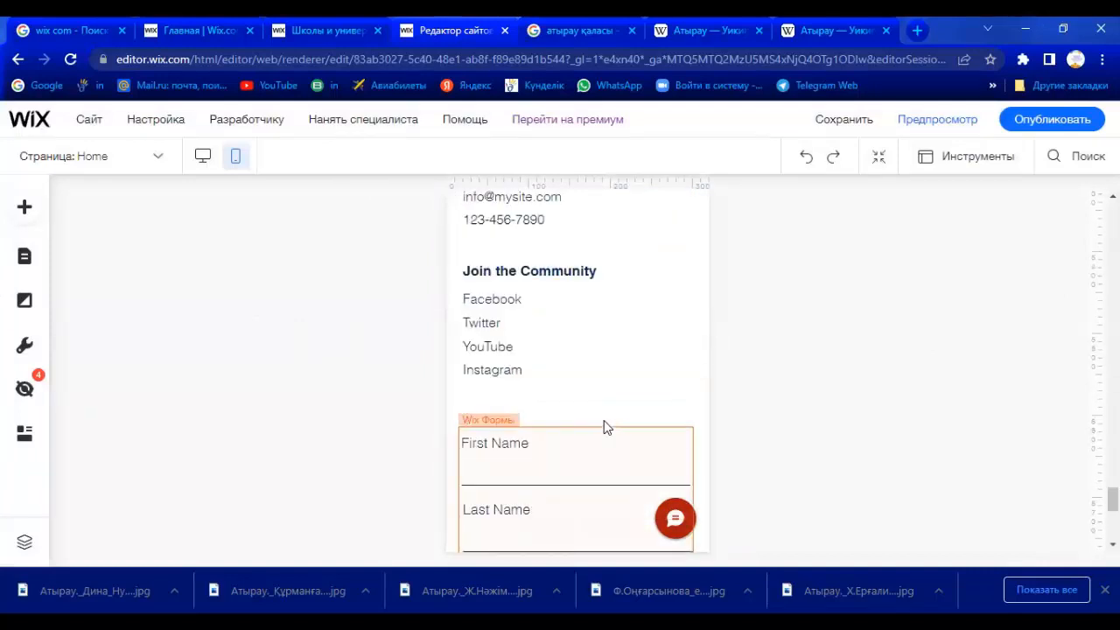
scroll(604, 423, "up", 5)
scroll(607, 423, "up", 10)
scroll(615, 412, "up", 10)
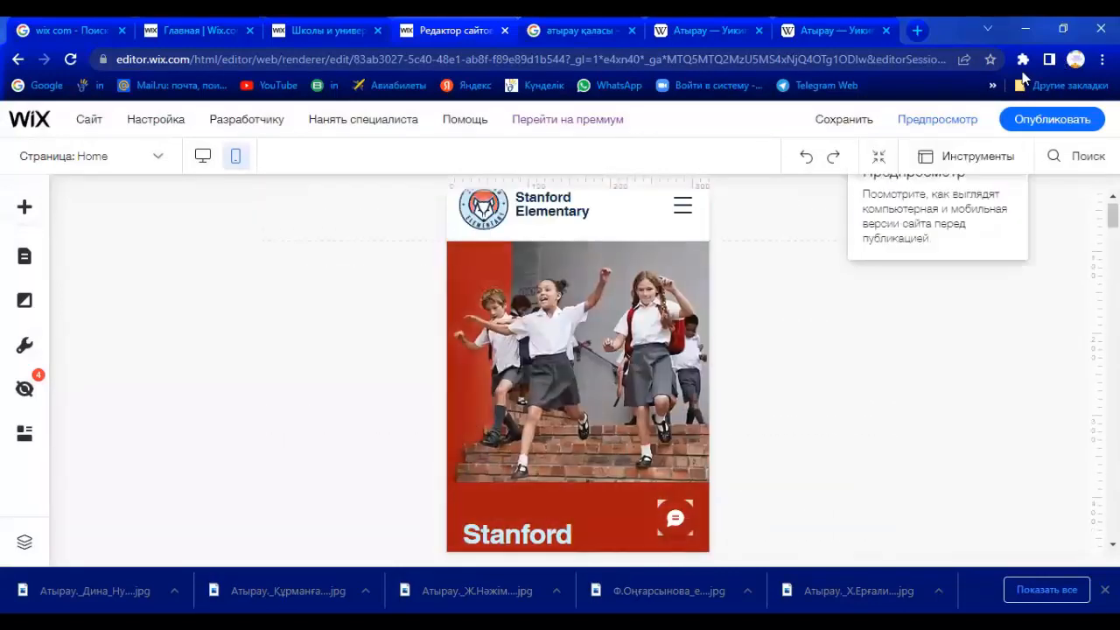
scroll(644, 220, "up", 1)
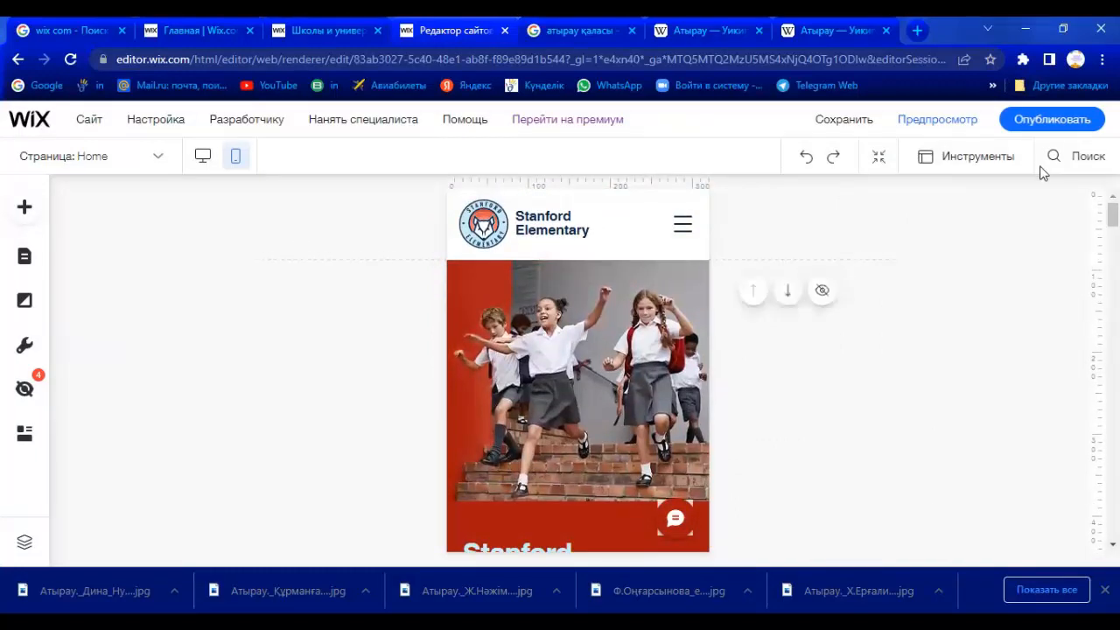
Step: Switch back to the desktop version of the editor
left_click(467, 281)
left_click(209, 158)
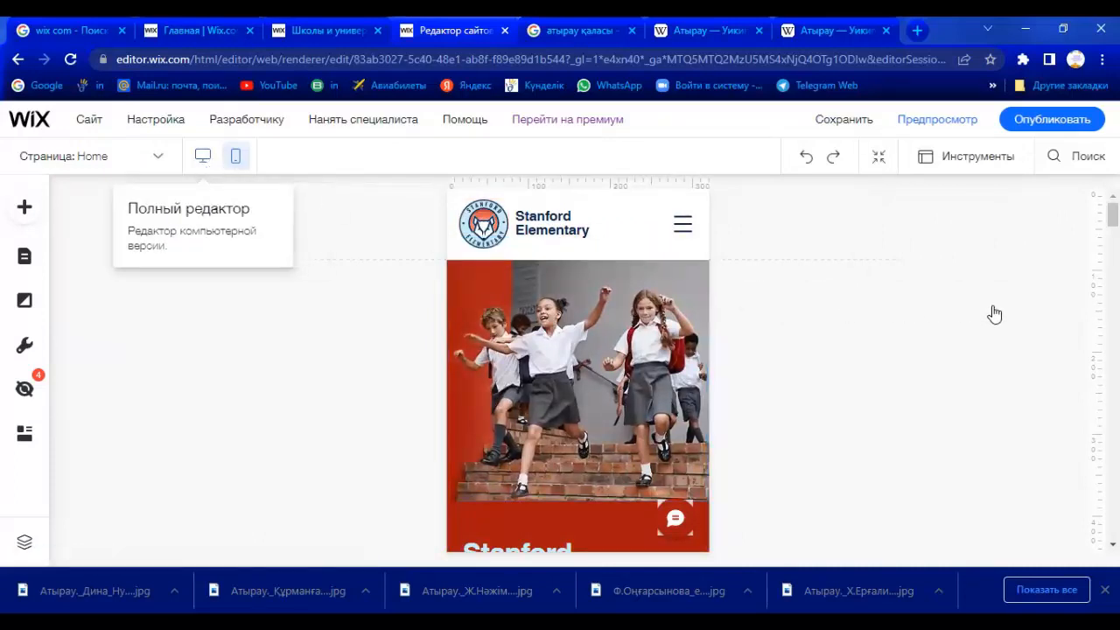
left_click(203, 156)
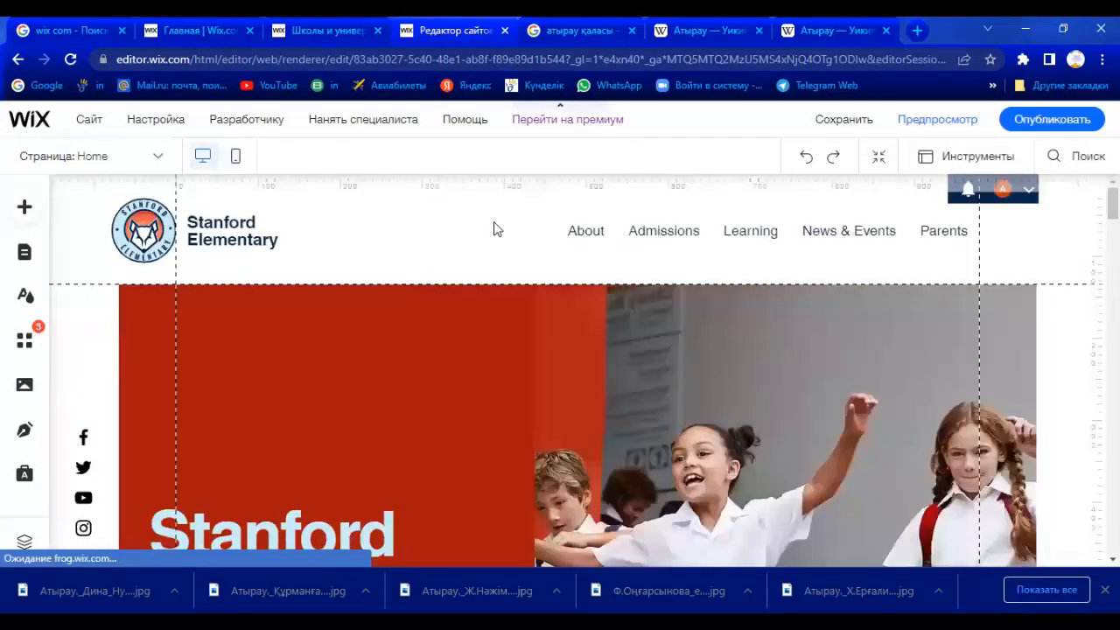
Step: Select the horizontal menu in the header and open the list of site pages
left_click(585, 236)
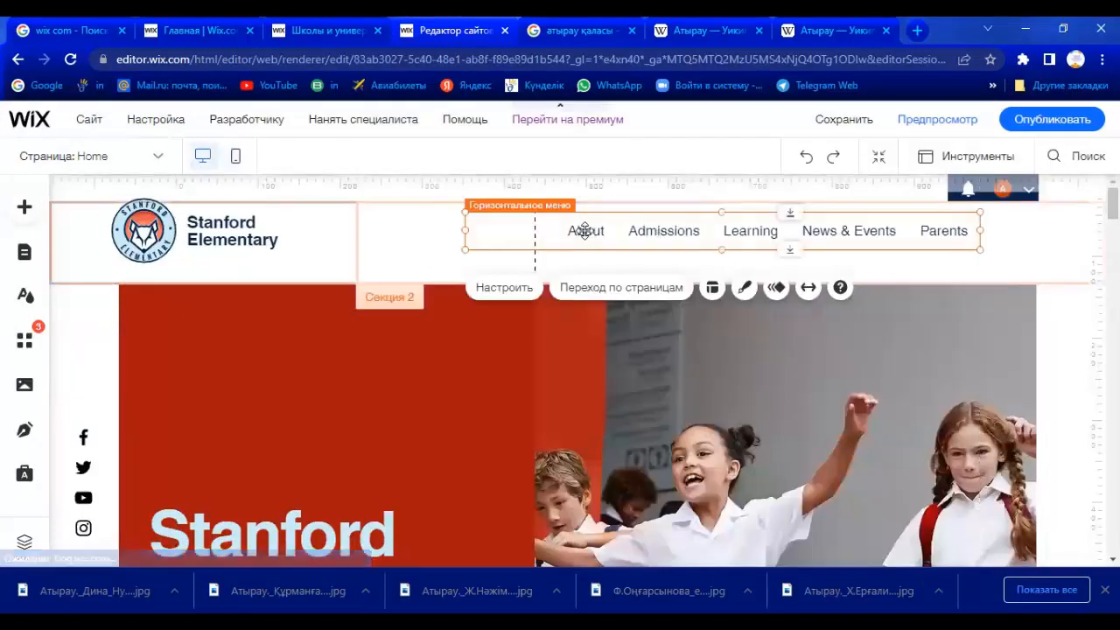
left_click(25, 254)
left_click(26, 254)
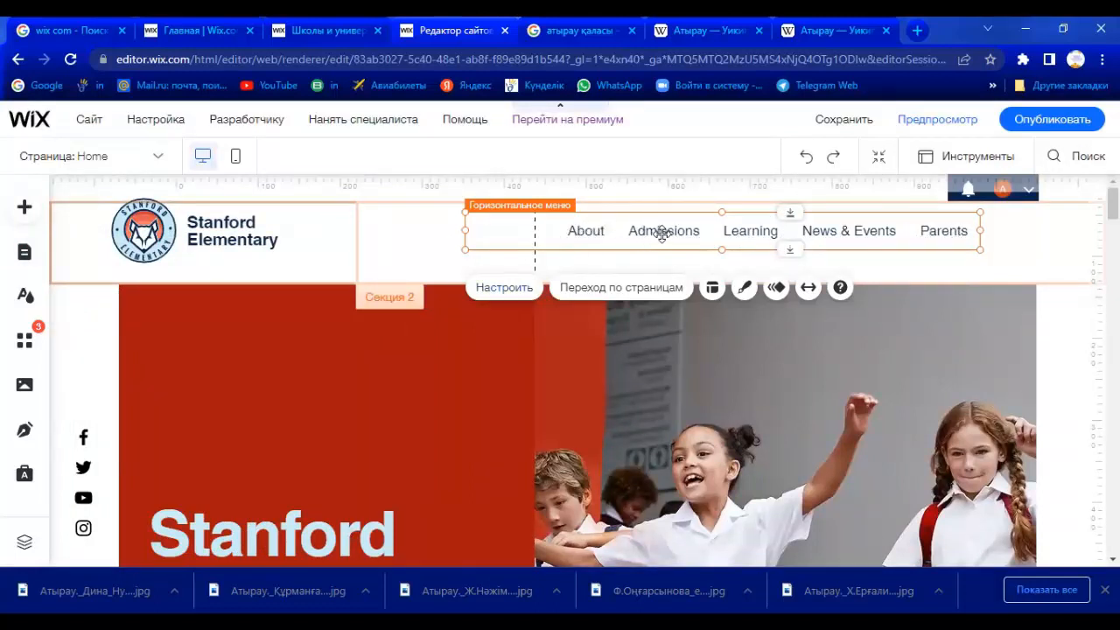
double_click(710, 231)
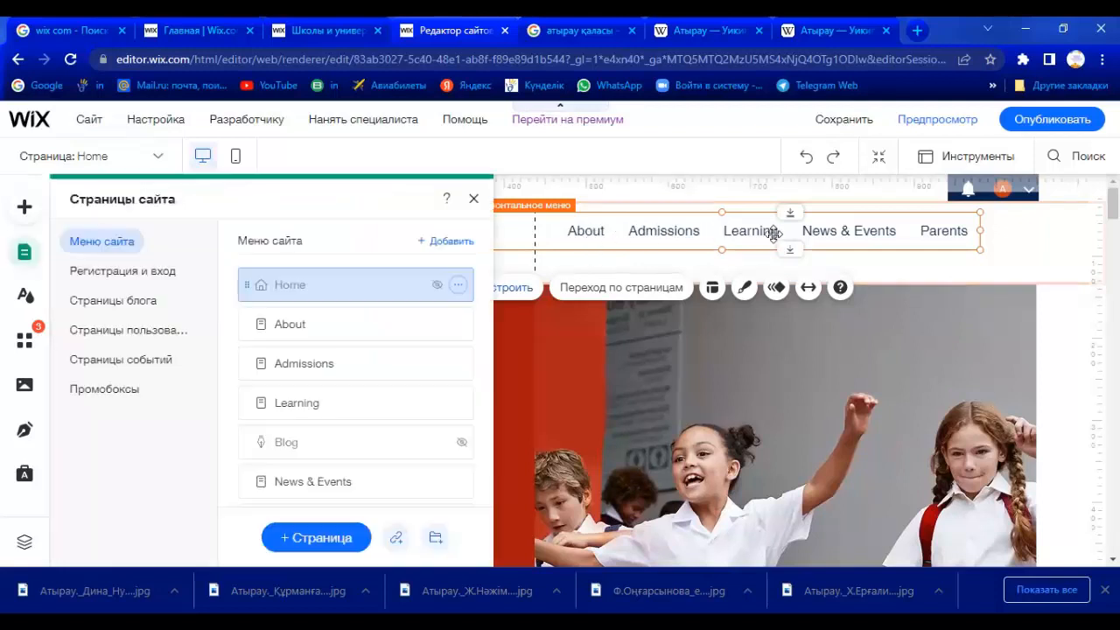
Step: Open the names of the About and Admissions pages for editing and view the About page's options
left_click(318, 324)
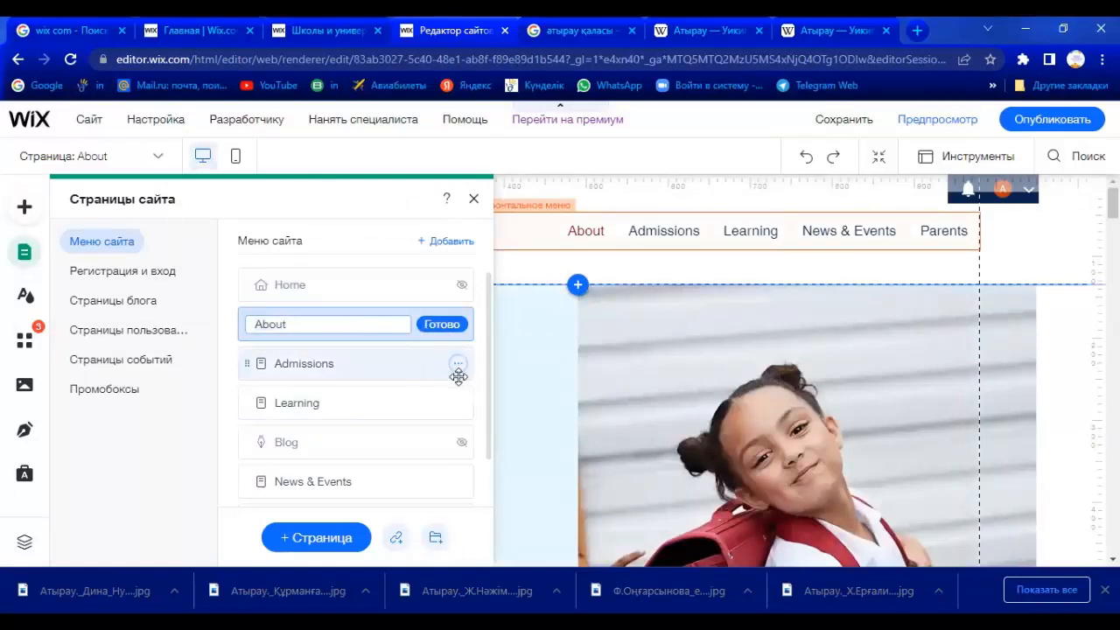
double_click(461, 368)
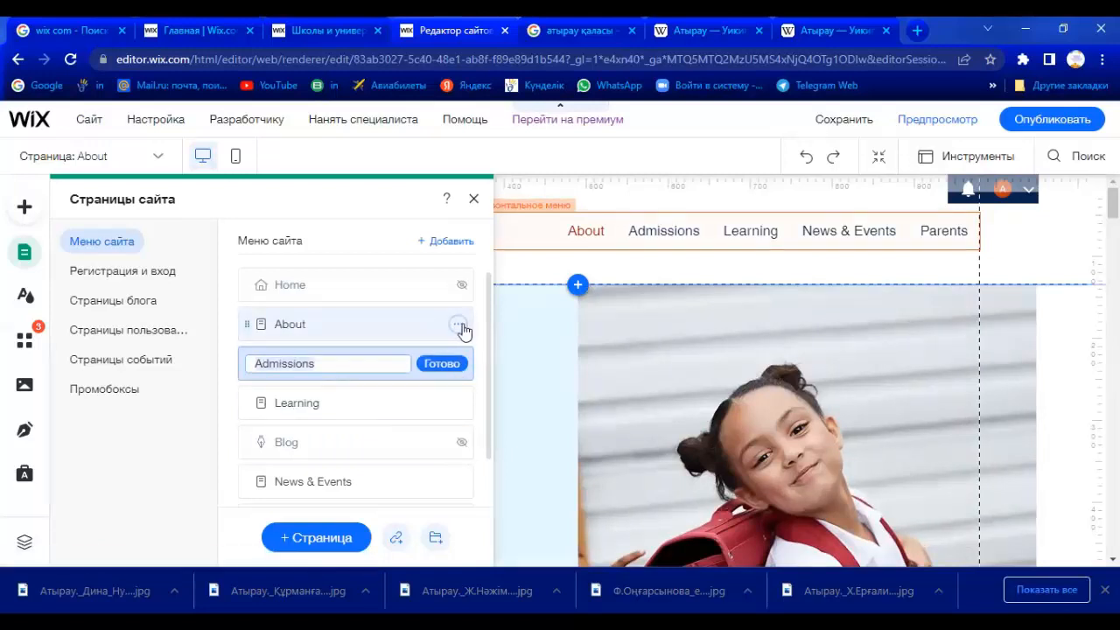
key("Return")
left_click(458, 325)
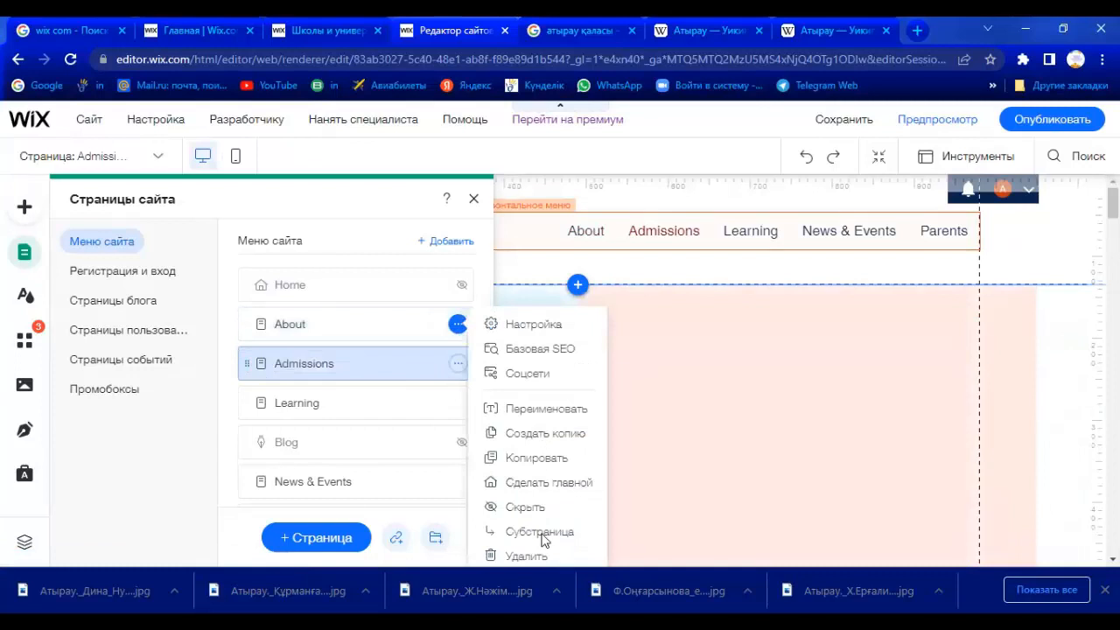
left_click(513, 503)
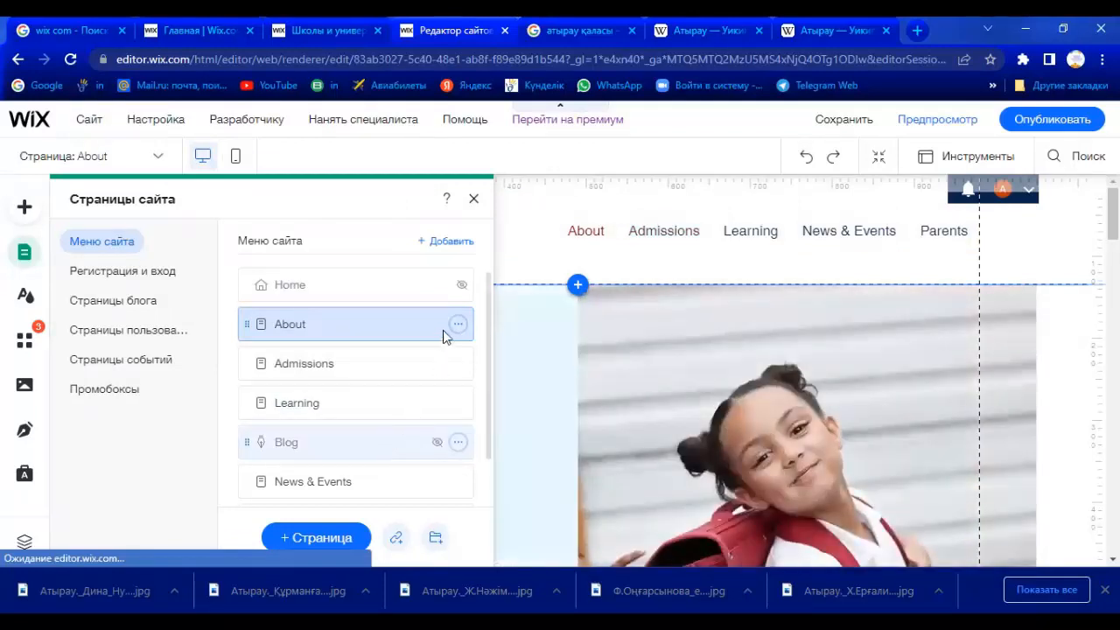
Step: Hide the About page from the site menu and show it there again
left_click(457, 323)
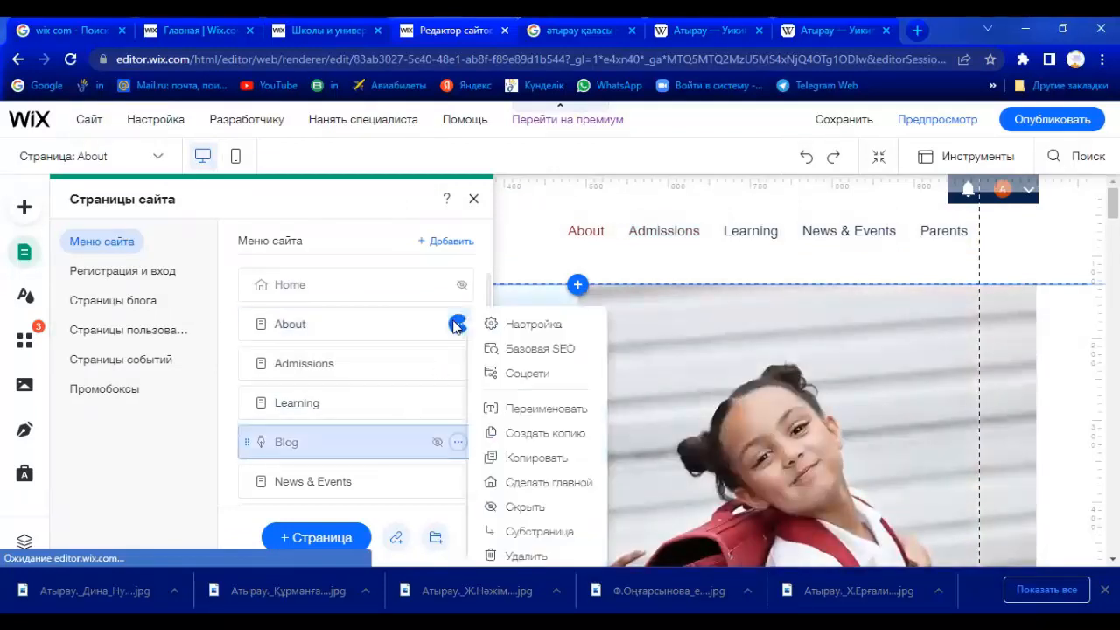
left_click(520, 507)
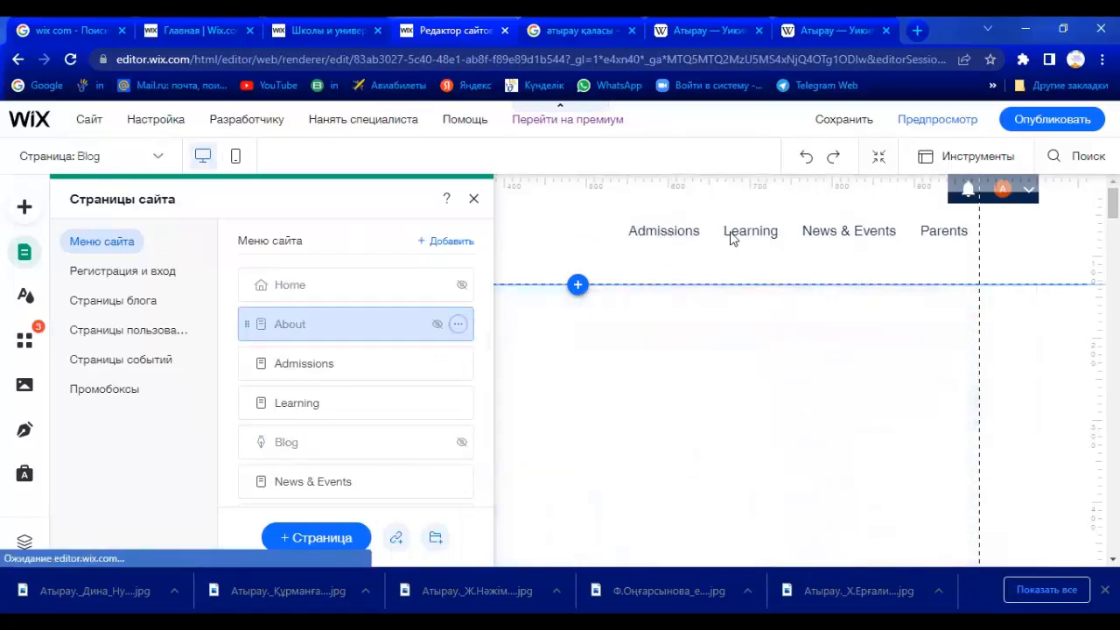
left_click(457, 325)
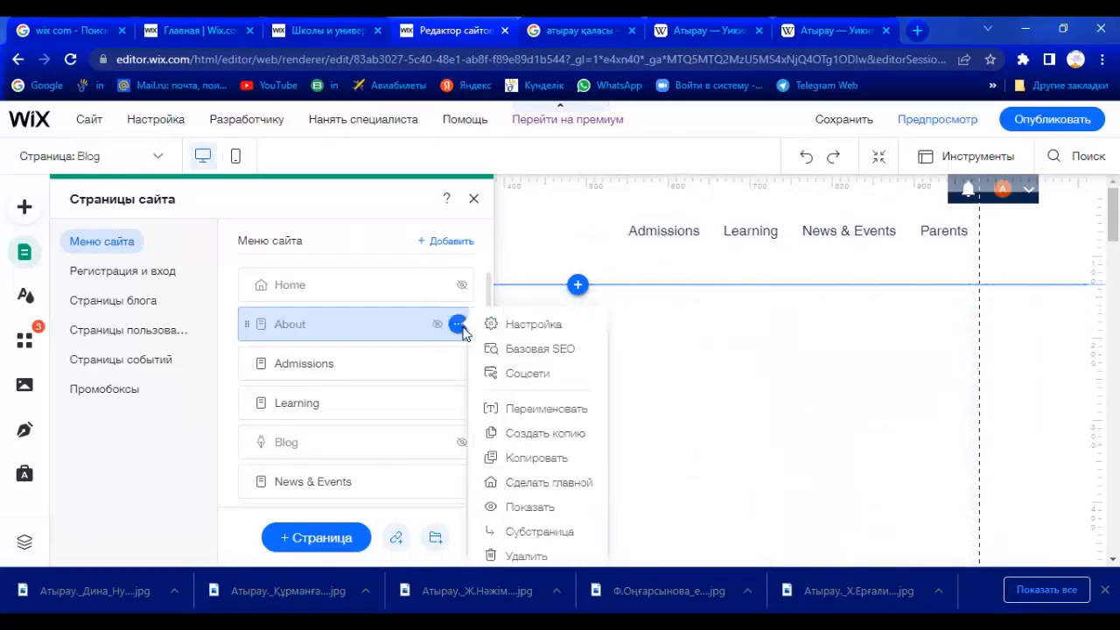
left_click(520, 509)
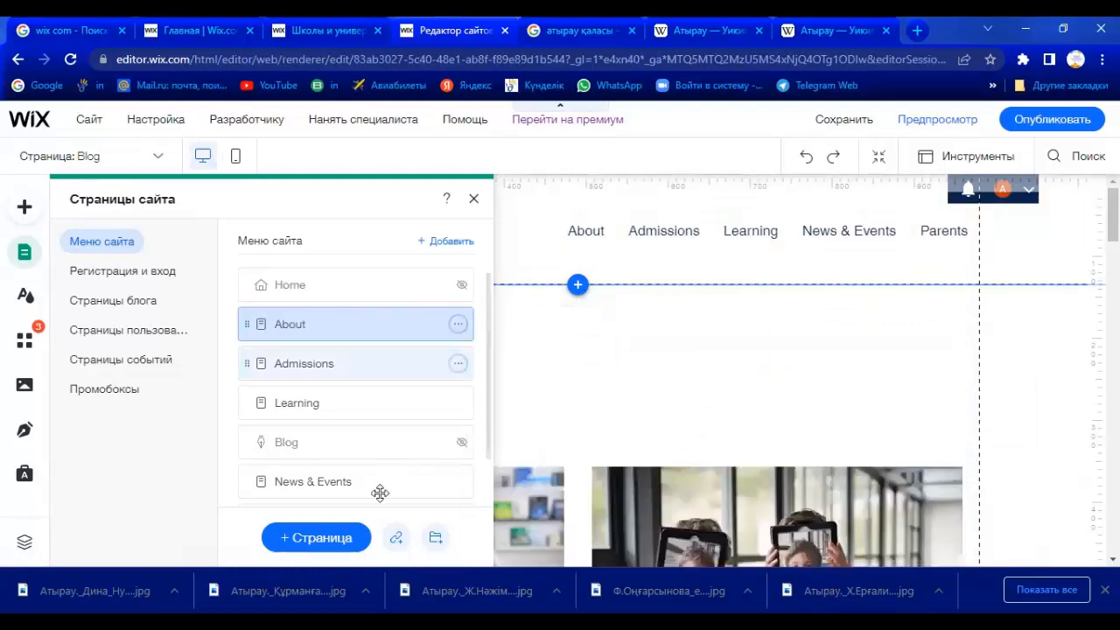
Step: Start adding a new page and look through the ready-made page layouts in the О нас category
scroll(385, 454, "down", 1)
left_click(306, 538)
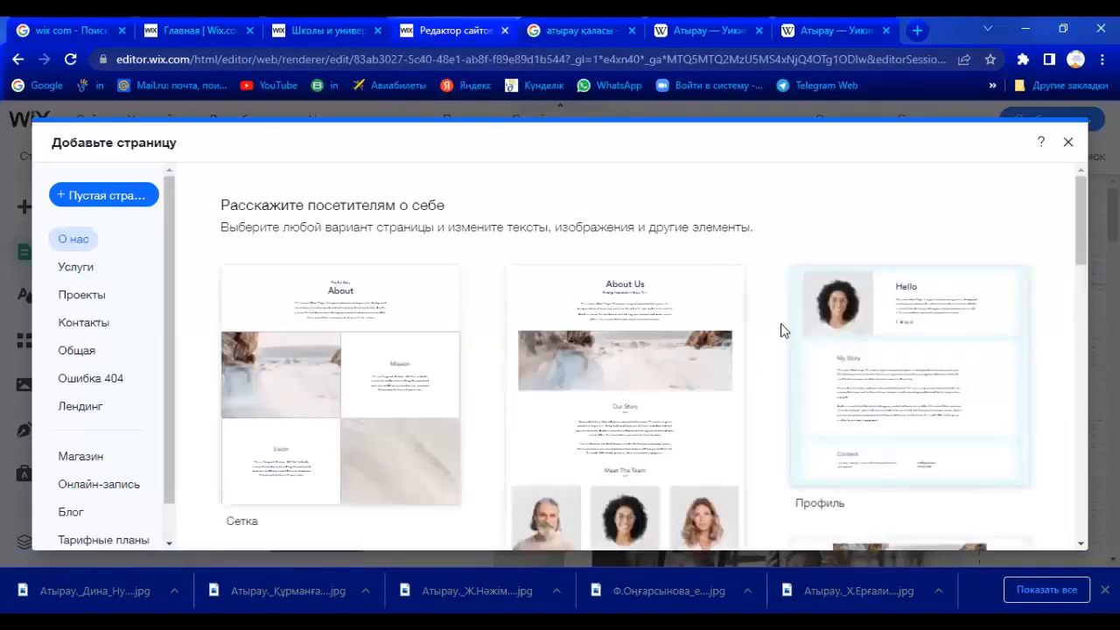
scroll(785, 329, "down", 1)
scroll(784, 329, "down", 3)
mouse_move(791, 327)
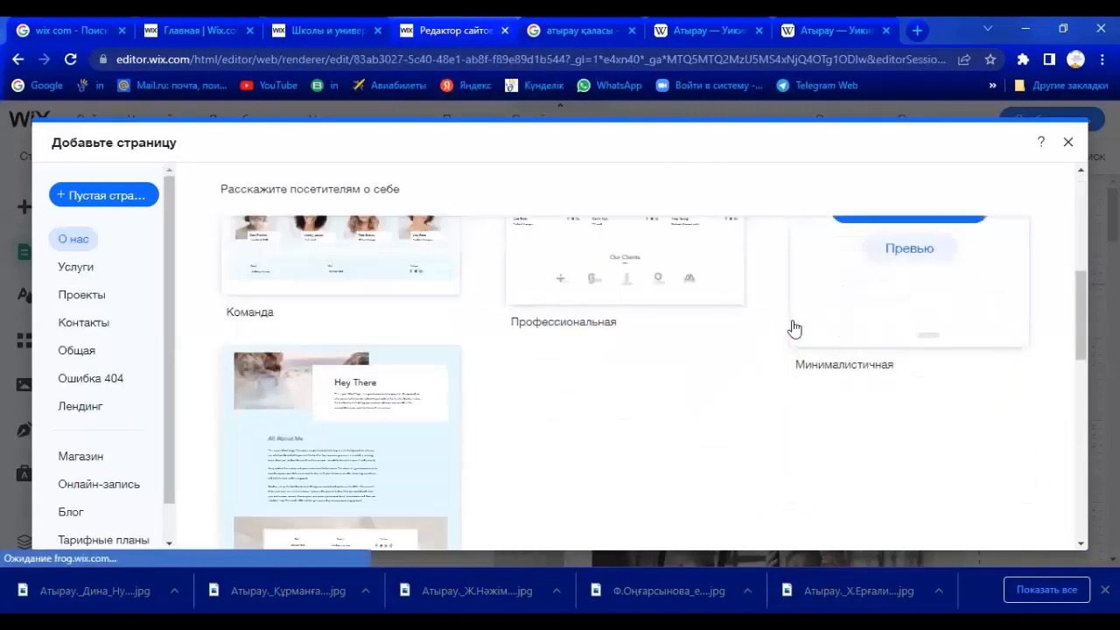
scroll(793, 328, "up", 4)
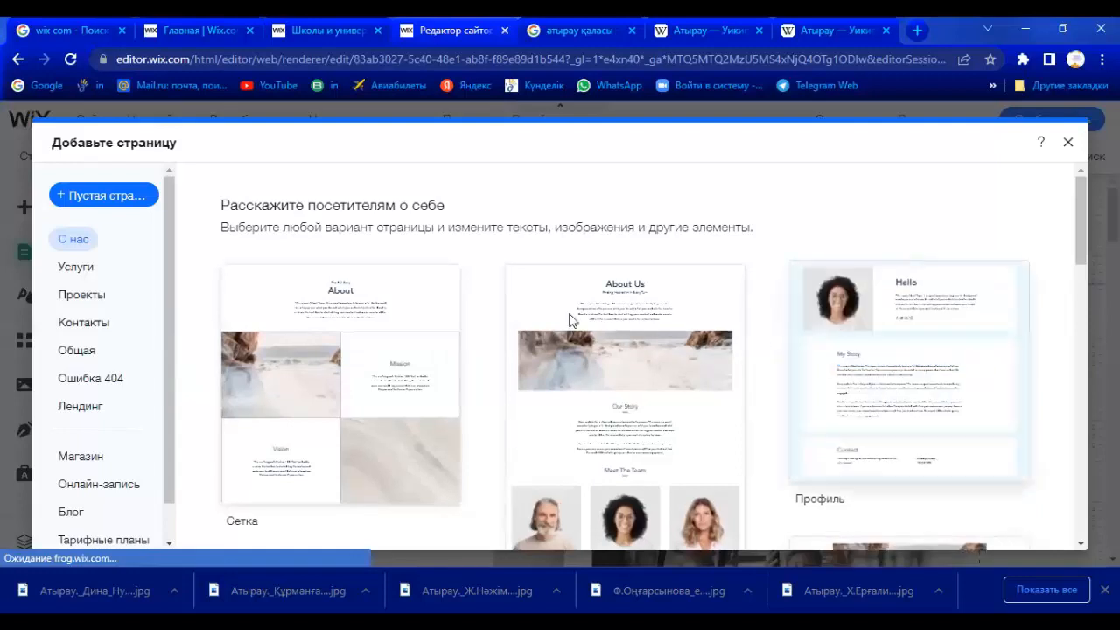
Step: Close the site editor and look through the website templates in the Школы и университеты category
left_click(505, 31)
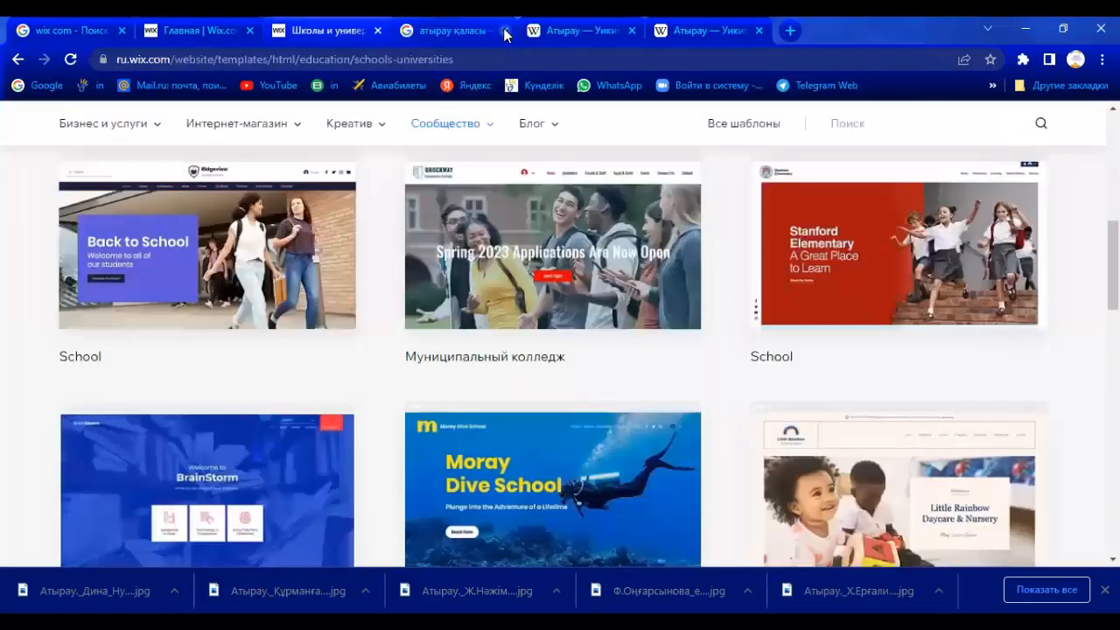
scroll(1005, 348, "down", 3)
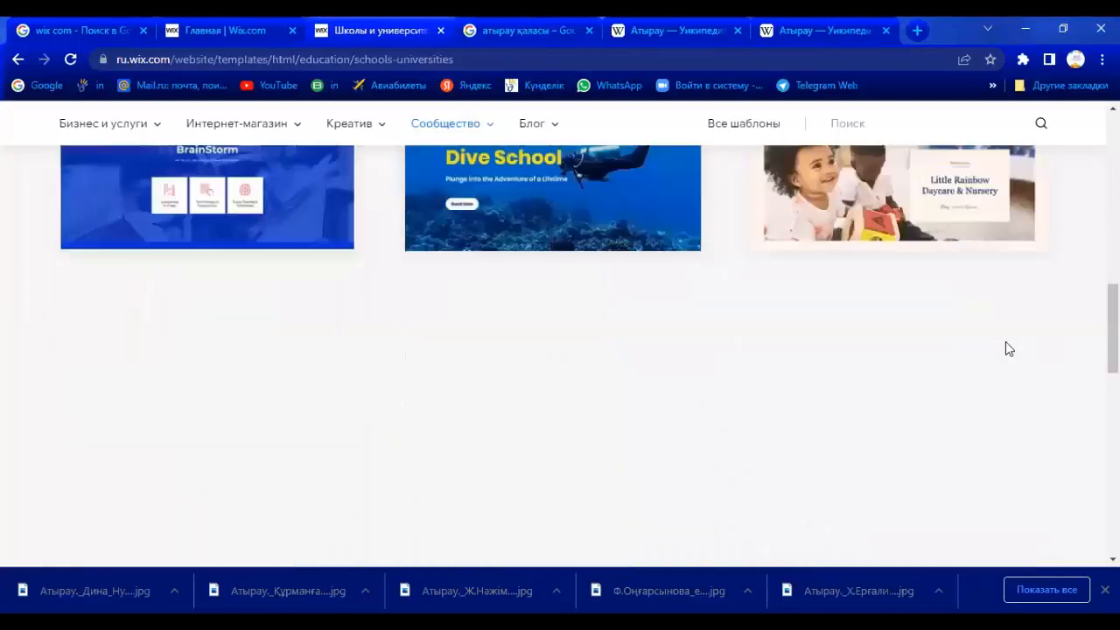
scroll(1005, 341, "up", 5)
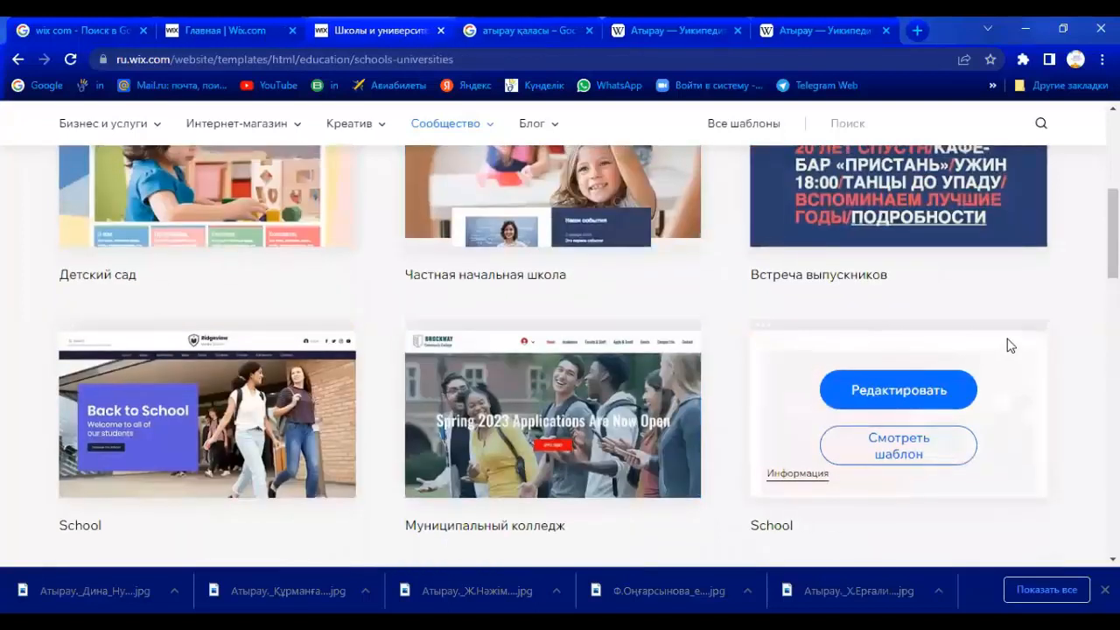
scroll(1010, 346, "up", 4)
scroll(1011, 346, "down", 3)
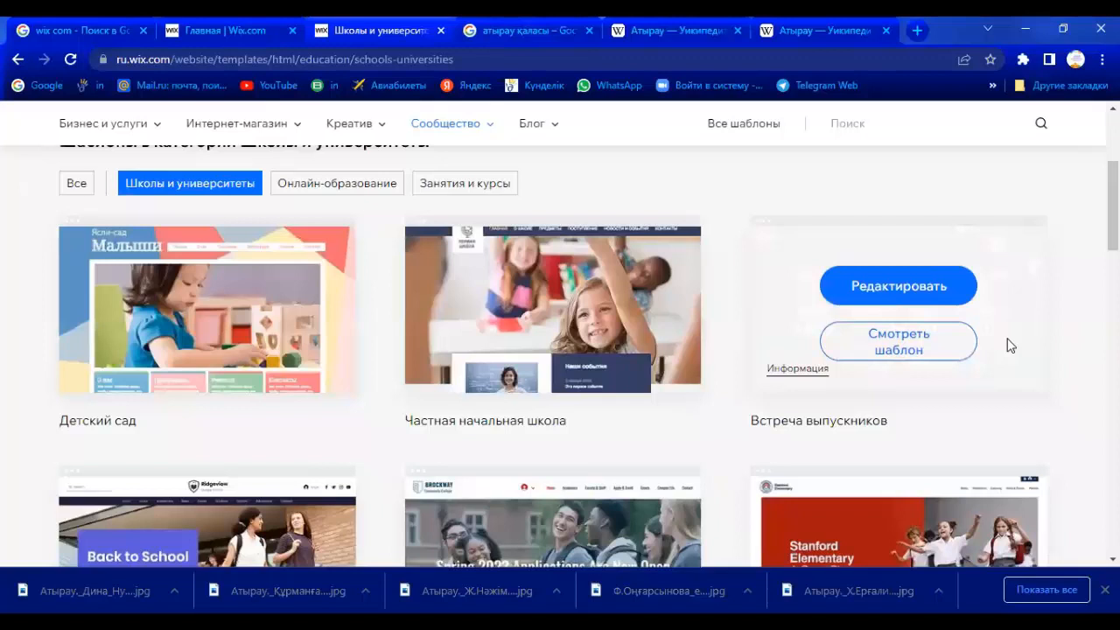
scroll(1010, 346, "up", 3)
scroll(1010, 346, "down", 6)
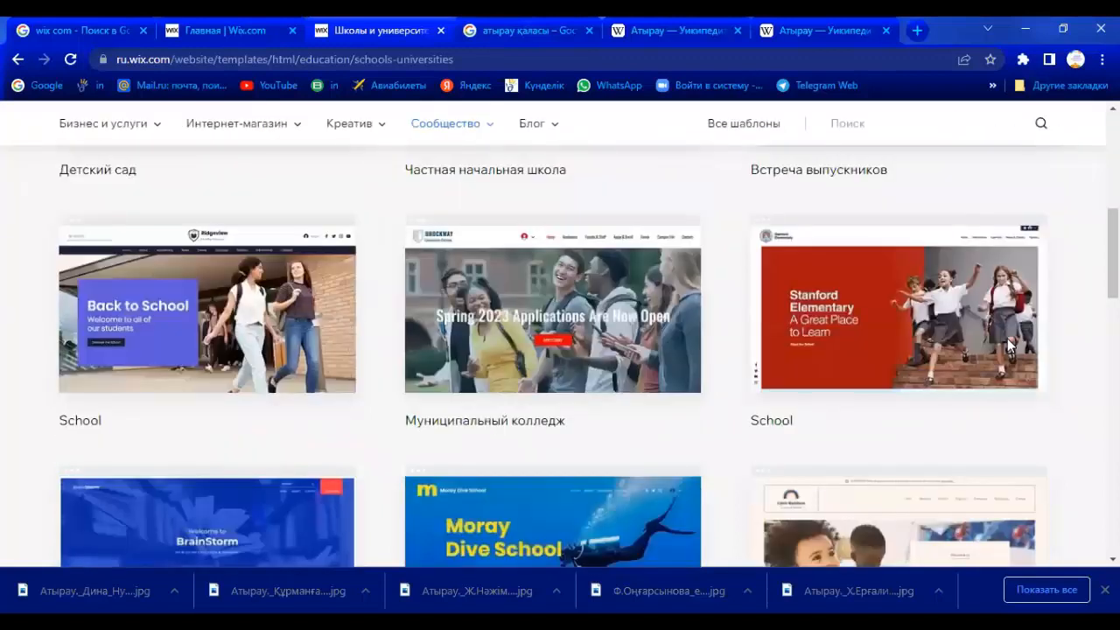
mouse_move(1005, 358)
scroll(879, 375, "up", 6)
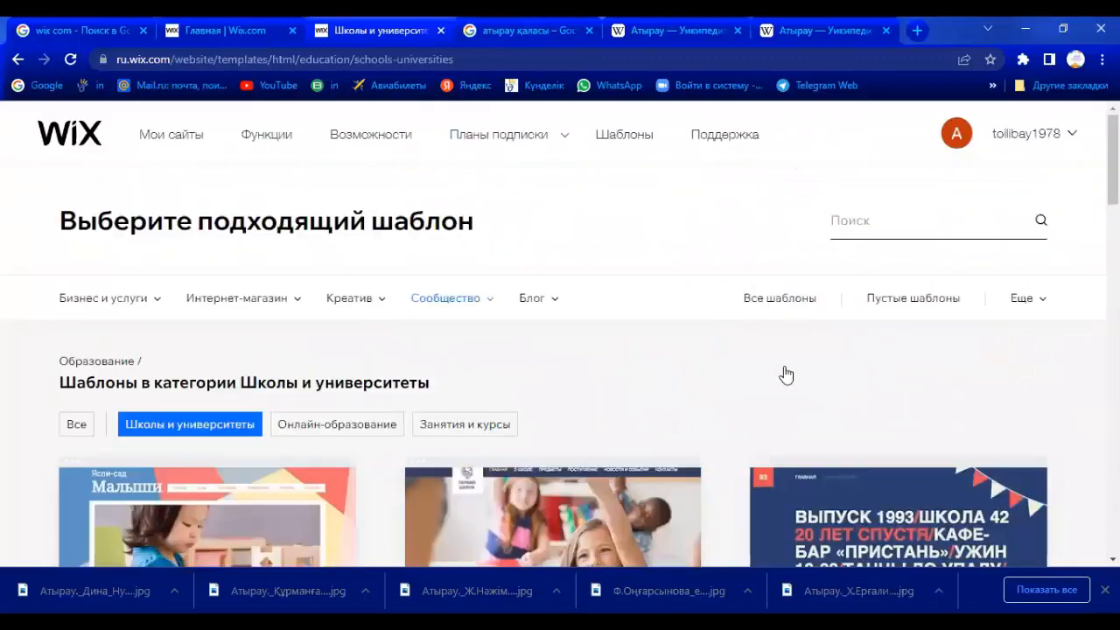
scroll(782, 376, "down", 3)
scroll(681, 368, "down", 2)
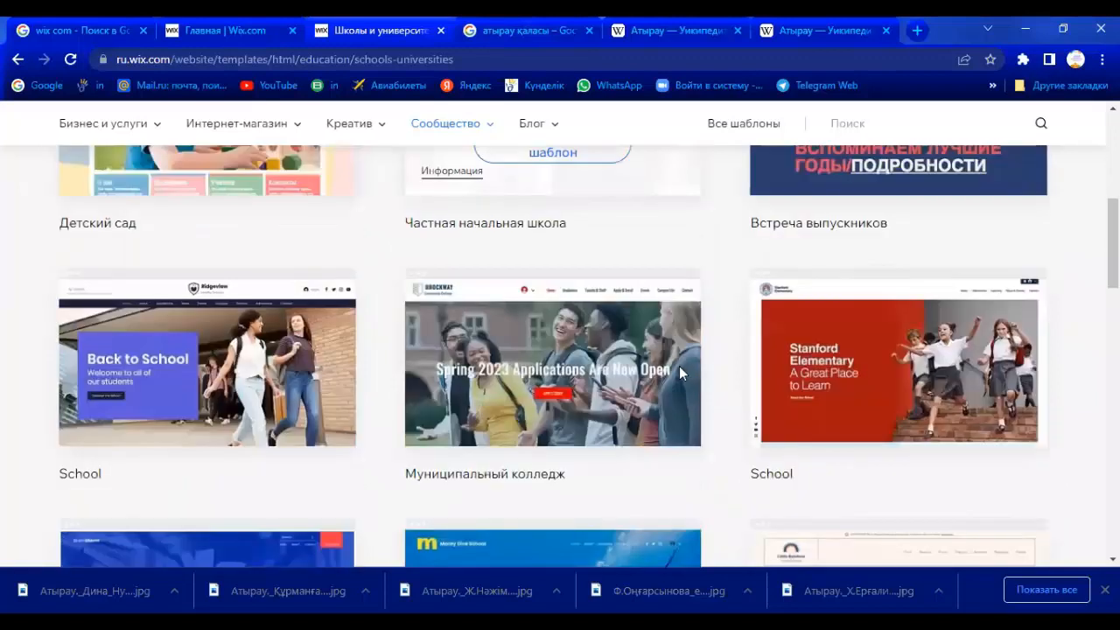
scroll(679, 368, "down", 3)
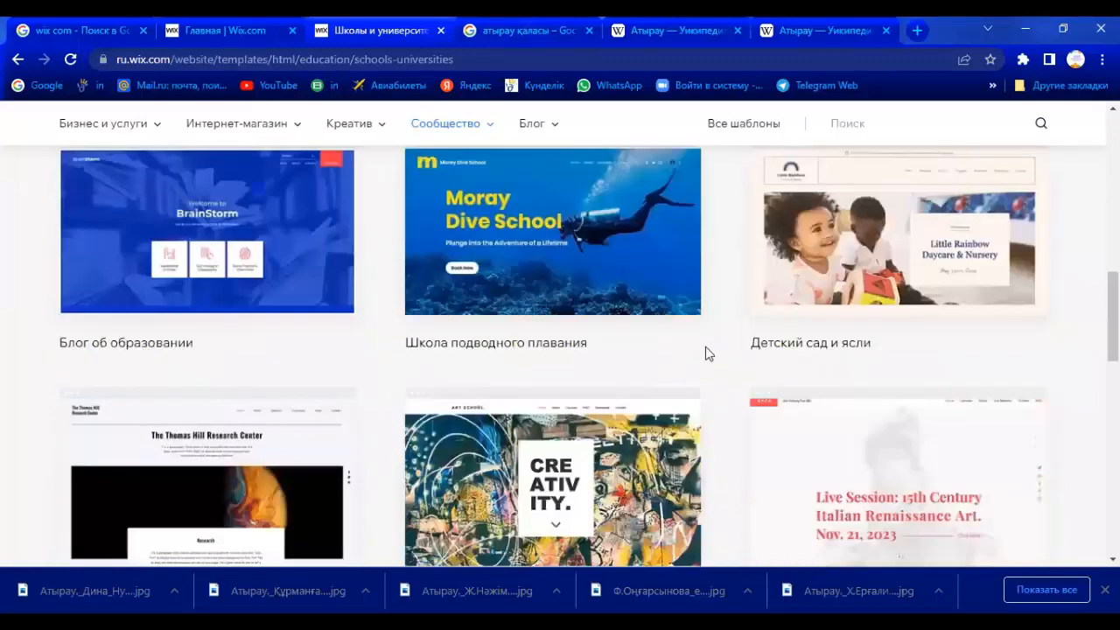
scroll(713, 350, "down", 4)
scroll(962, 359, "up", 5)
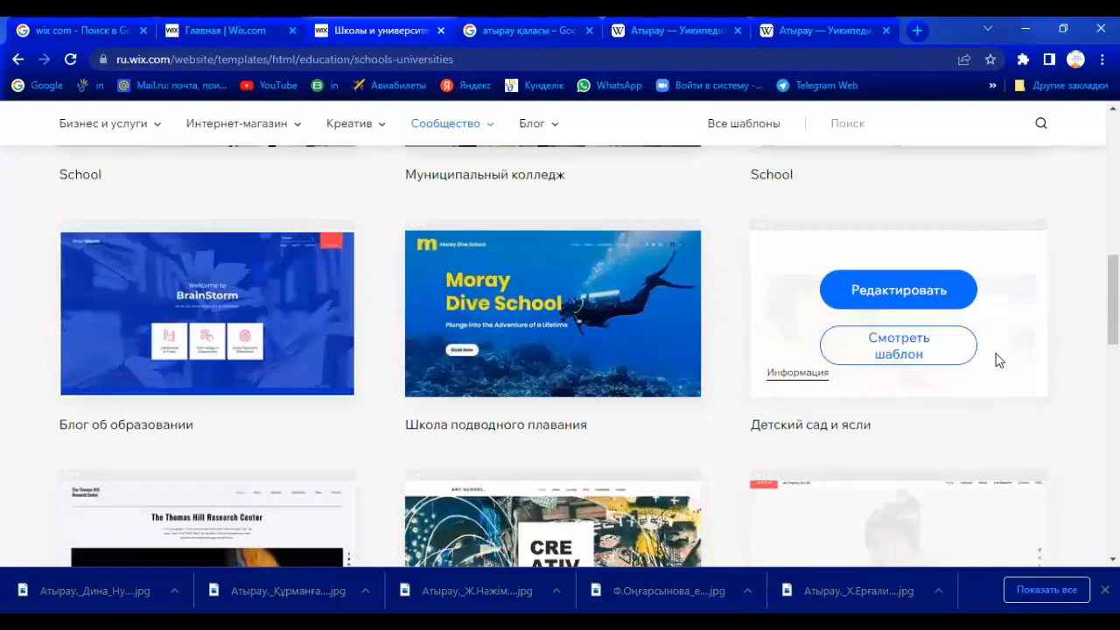
scroll(997, 360, "down", 4)
scroll(996, 356, "up", 7)
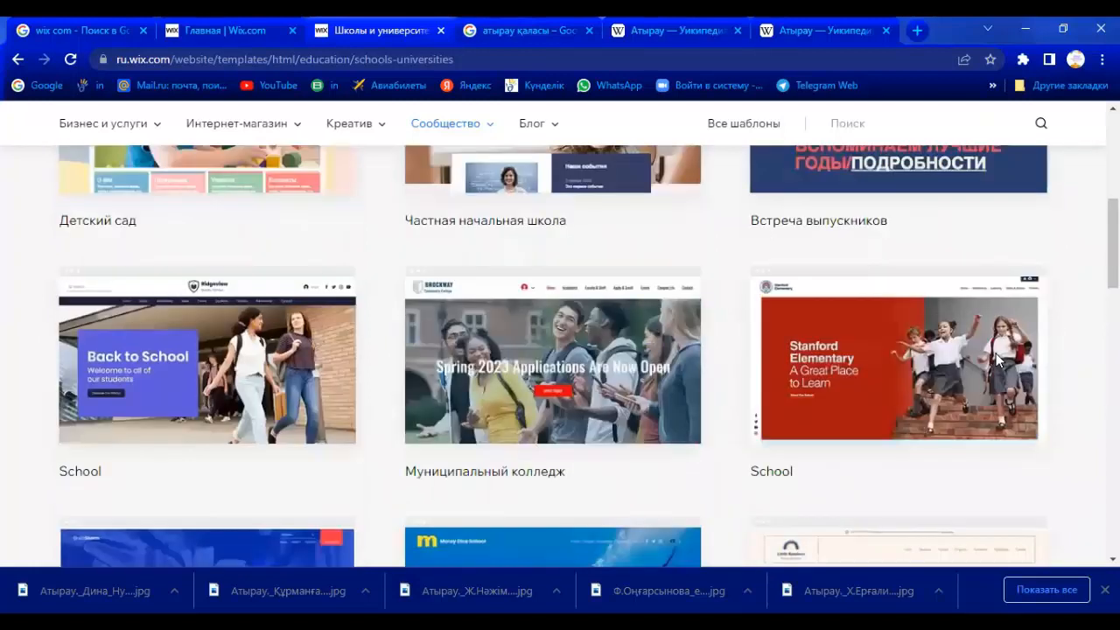
scroll(996, 353, "up", 2)
scroll(997, 360, "down", 2)
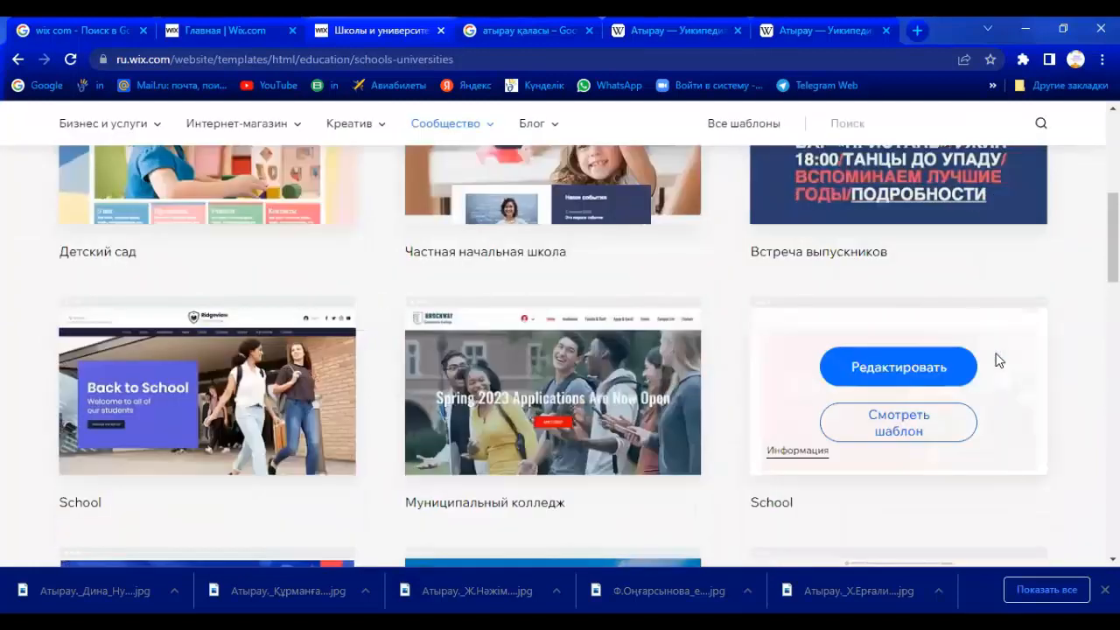
scroll(994, 357, "up", 4)
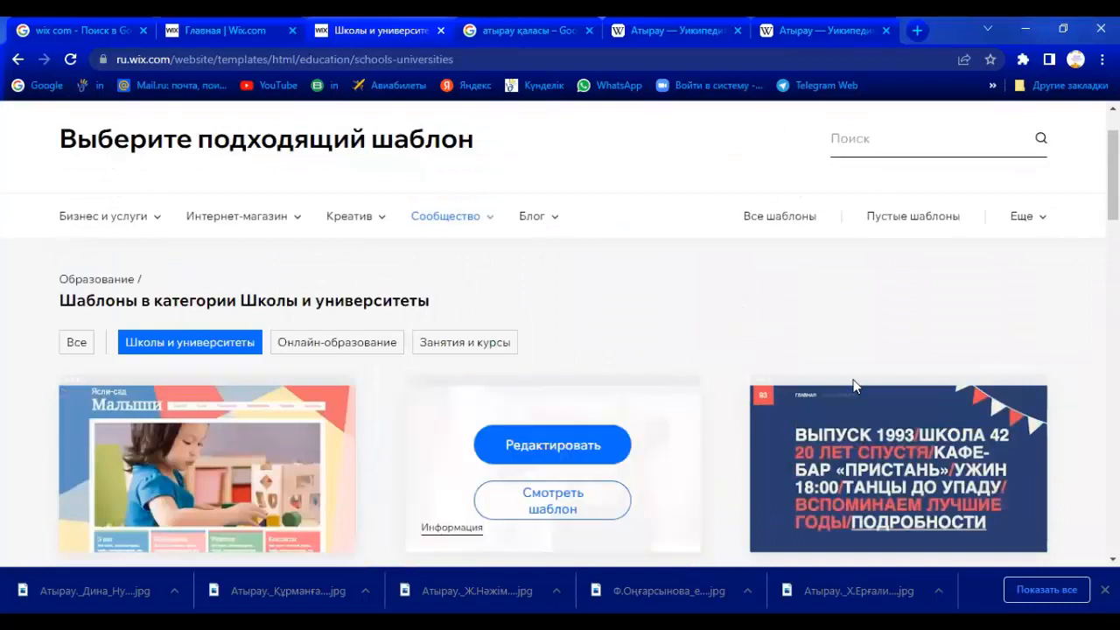
scroll(869, 385, "down", 4)
scroll(869, 387, "down", 2)
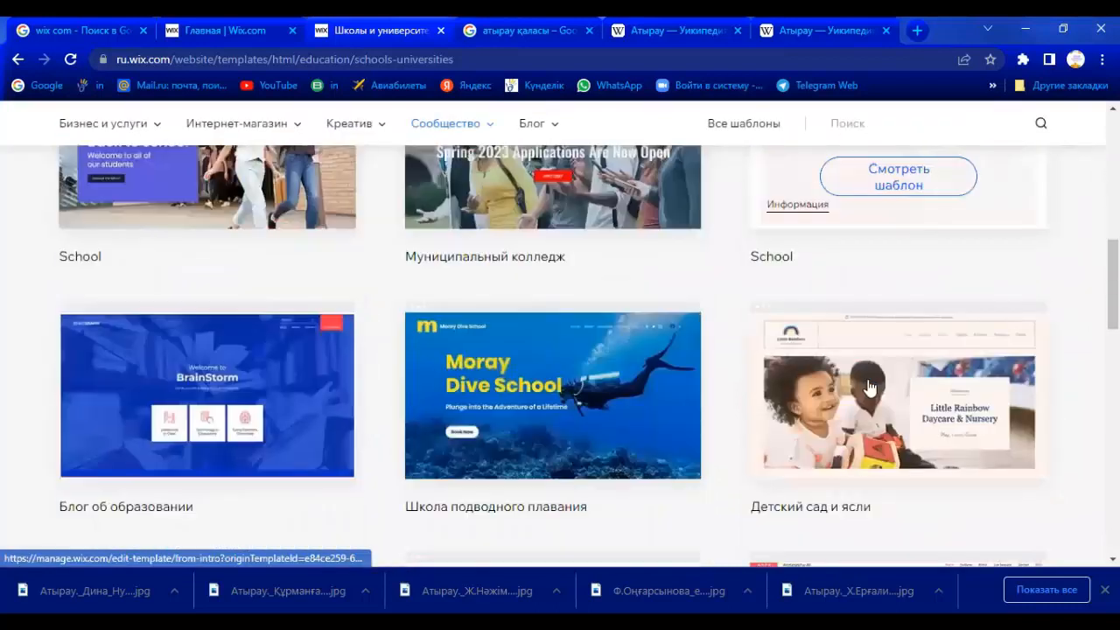
scroll(869, 387, "down", 3)
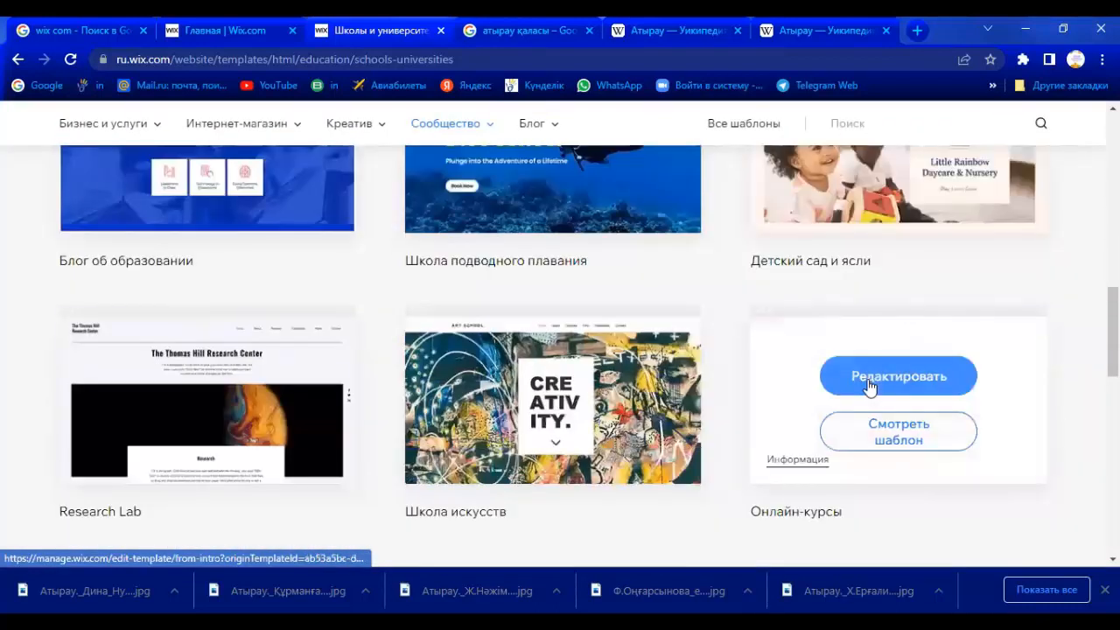
scroll(870, 384, "down", 4)
scroll(870, 386, "up", 4)
scroll(871, 386, "down", 4)
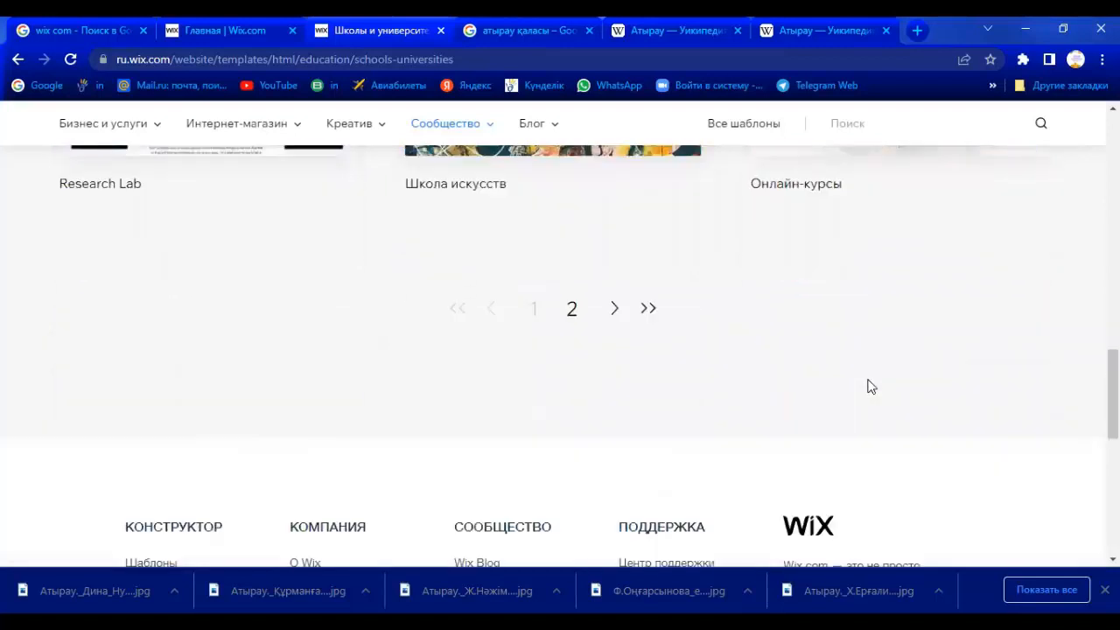
scroll(869, 381, "up", 12)
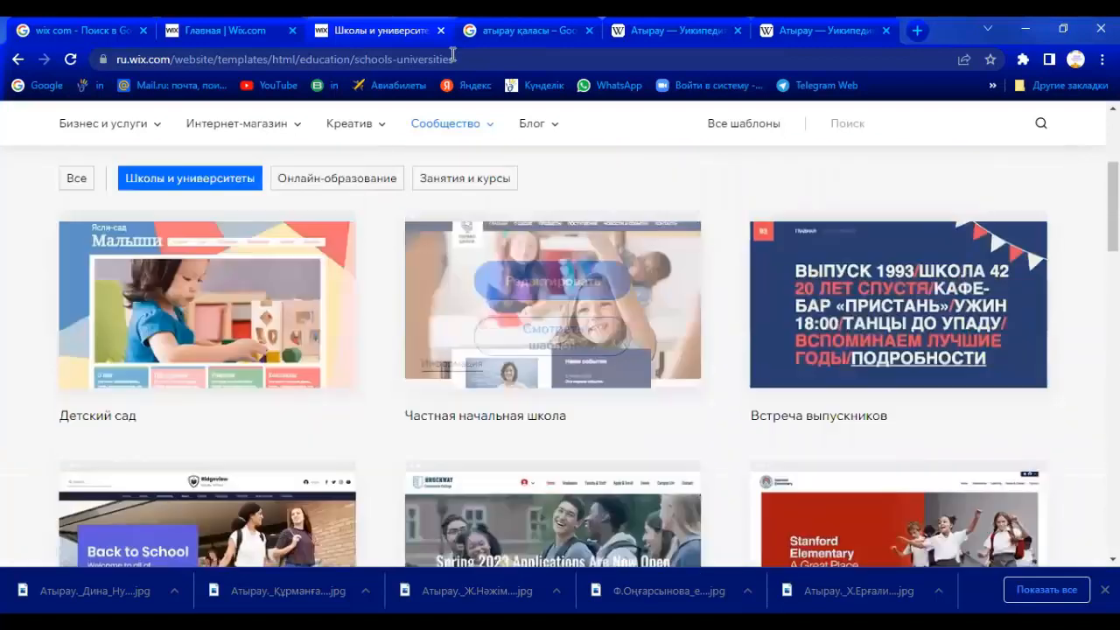